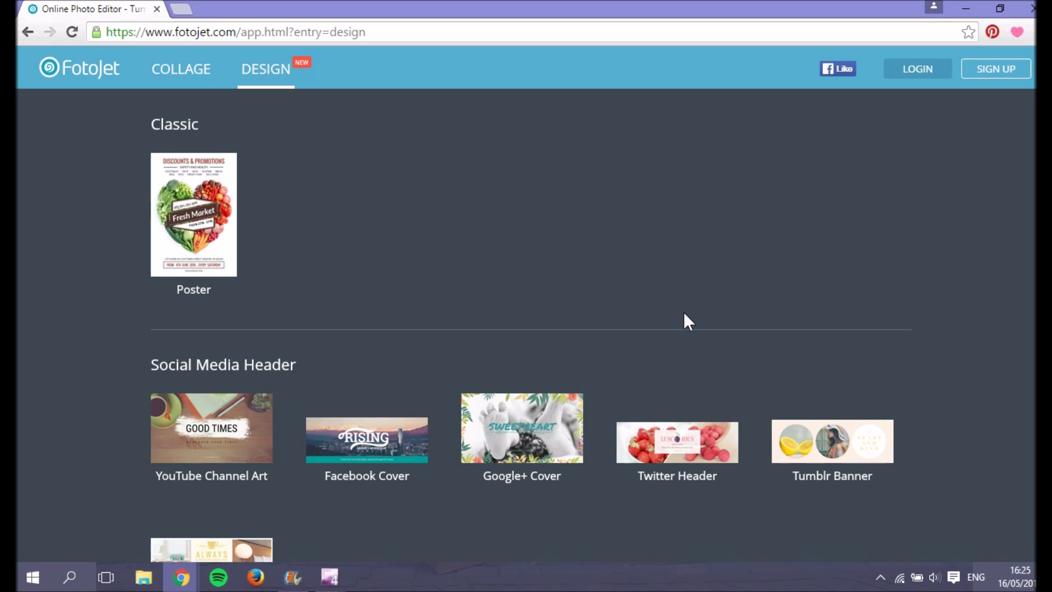
# Create a new YouTube Channel Art design and look through its templates, leaving the canvas blank.
pyautogui.click(253, 447)
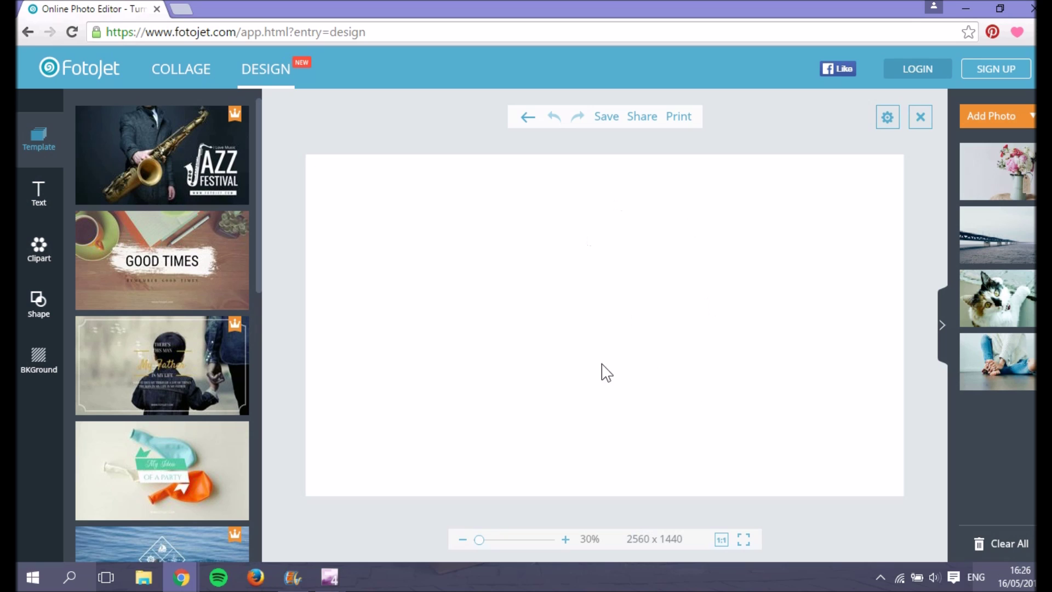
pyautogui.scroll(-3, 198, 296)
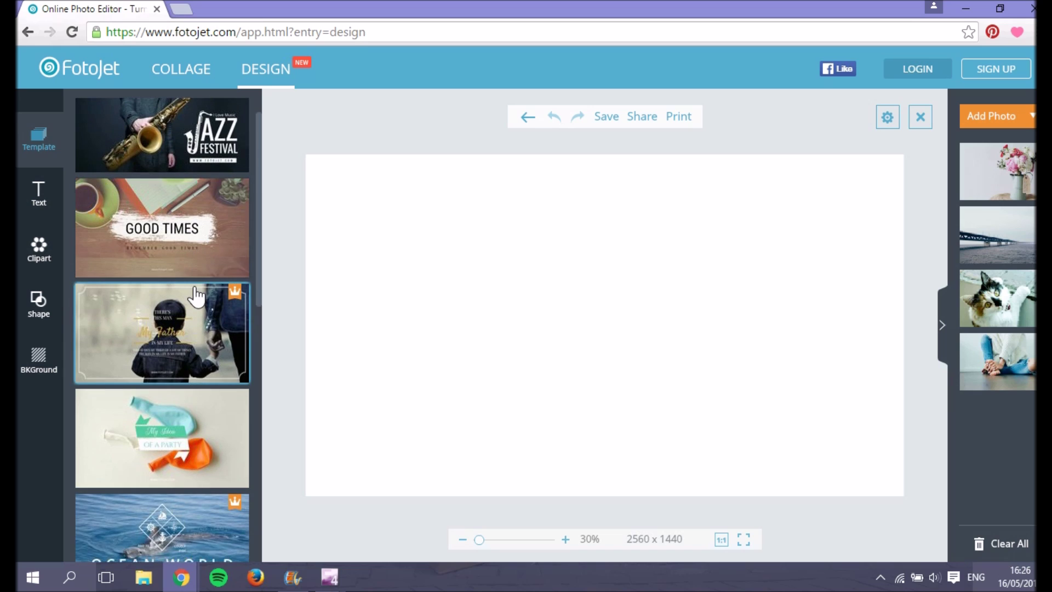
pyautogui.scroll(-2, 197, 297)
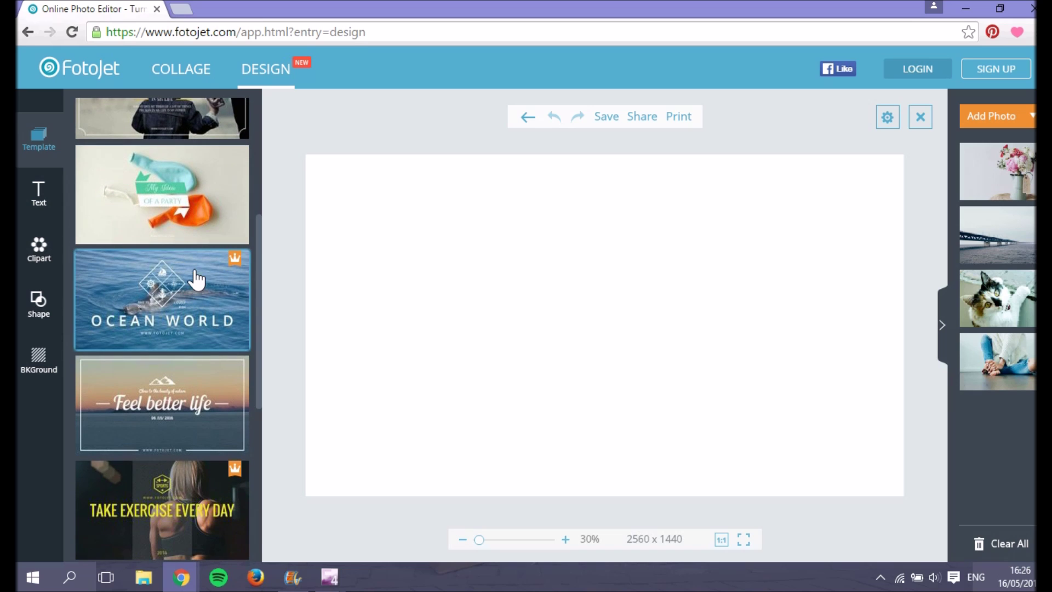
pyautogui.scroll(-1, 198, 287)
pyautogui.scroll(-4, 197, 274)
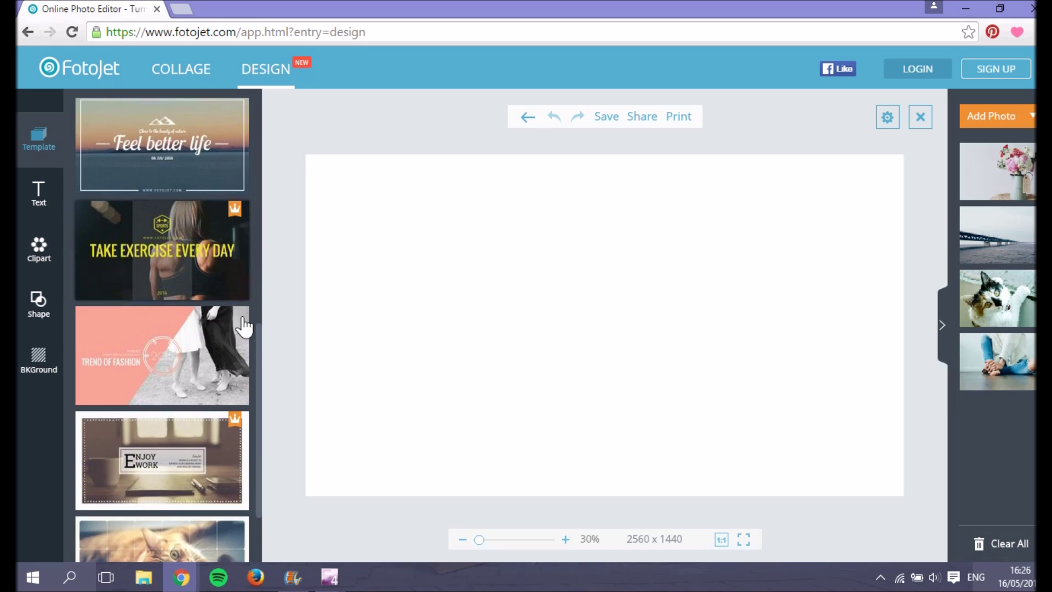
pyautogui.moveTo(260, 334); pyautogui.dragTo(253, 99)
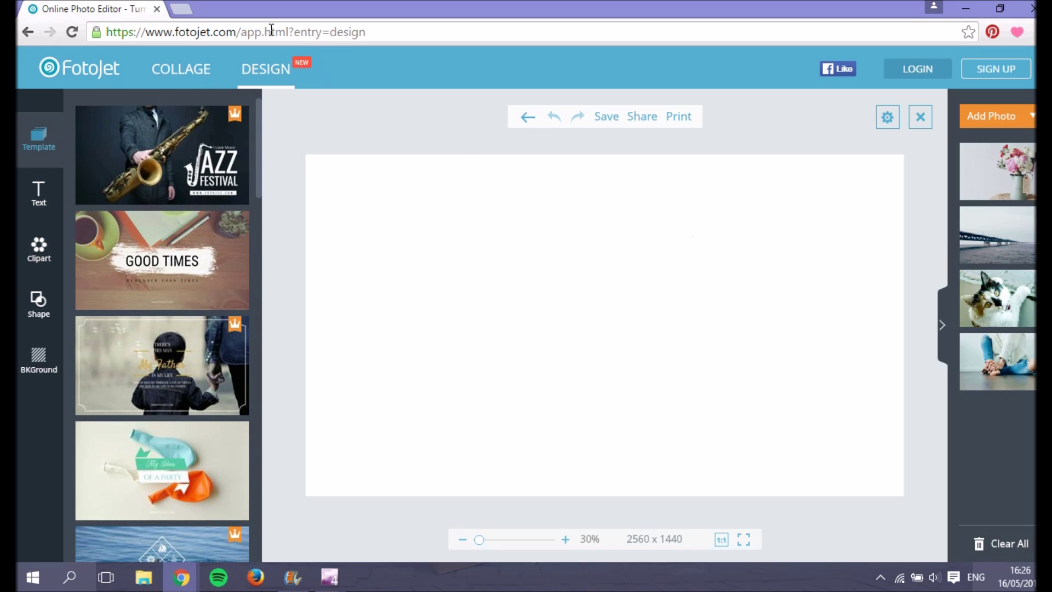
# Open Google in a new browser tab and search its images for "ombre background".
pyautogui.click(189, 9)
pyautogui.write('google.')
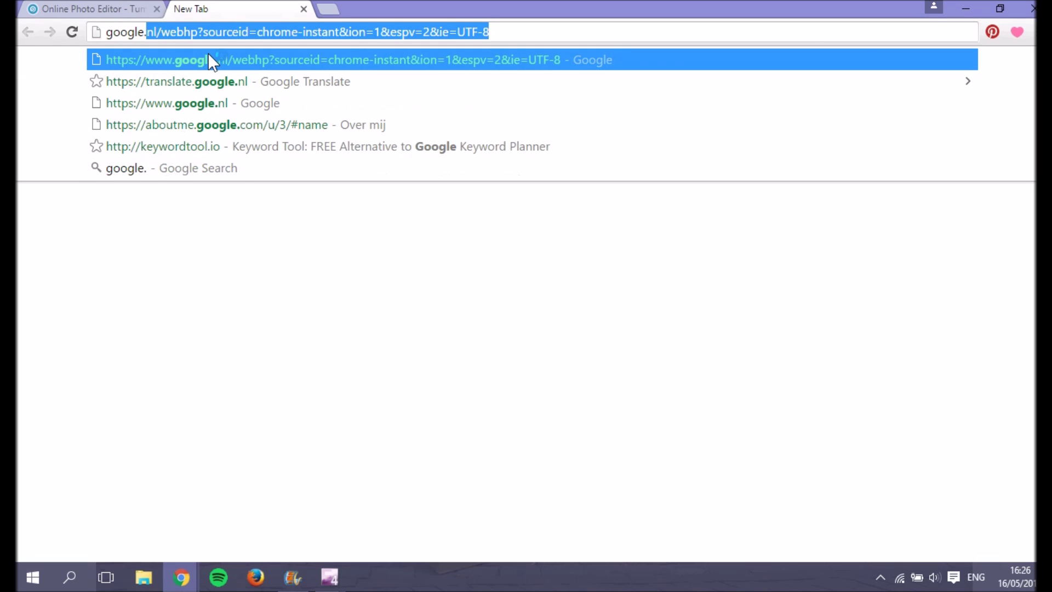
pyautogui.press('Return')
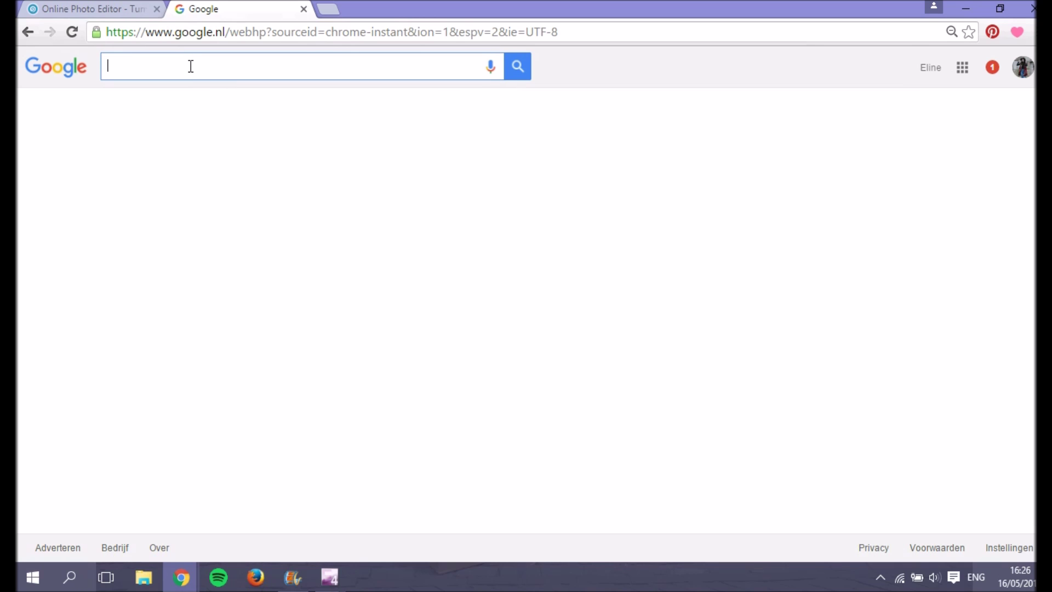
pyautogui.write('ombre back')
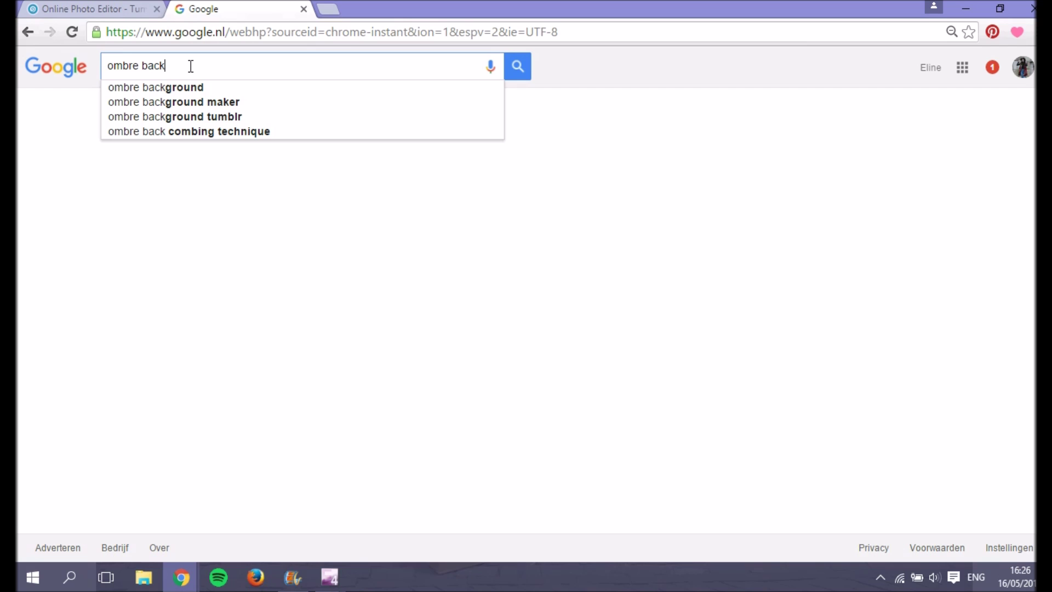
pyautogui.write('ground')
pyautogui.press('Return')
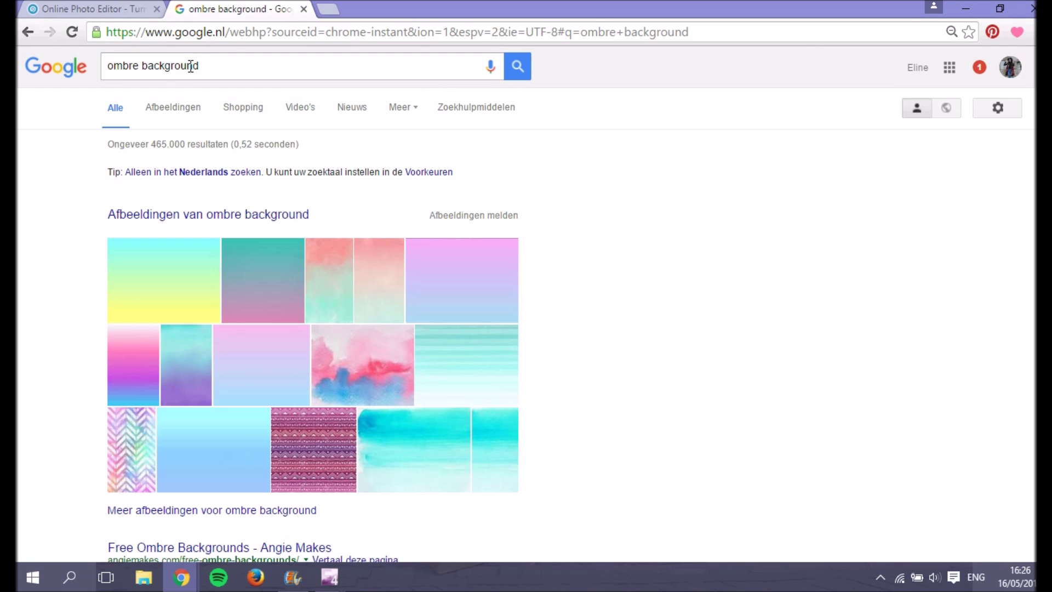
pyautogui.click(185, 114)
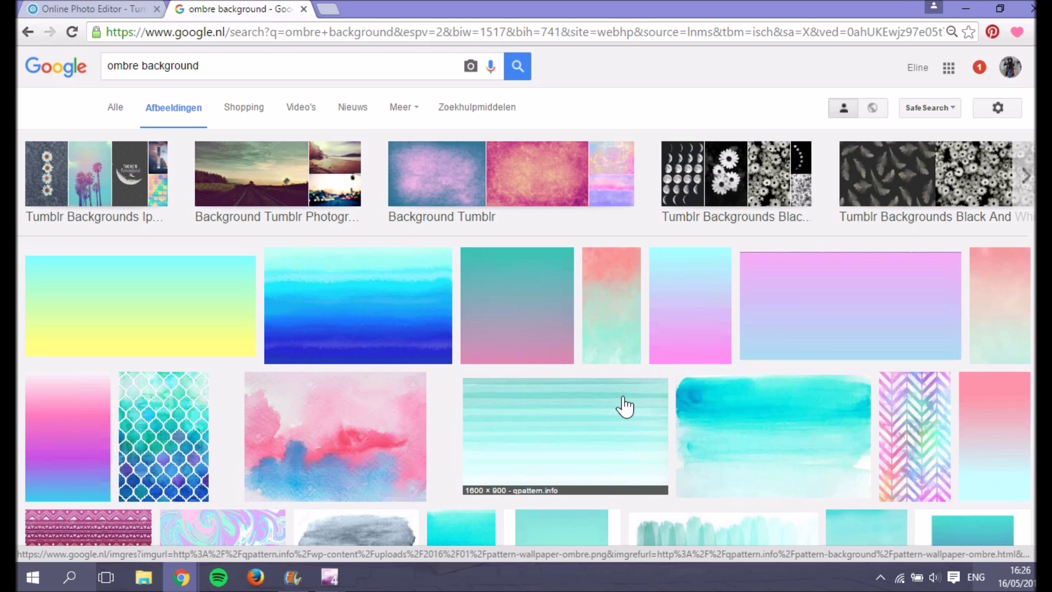
# Save the light-blue-to-pink ombre image as tumblr_static_color_ombre_bg in the 00 _End Slate folder.
pyautogui.scroll(-4, 623, 404)
pyautogui.scroll(-8, 623, 403)
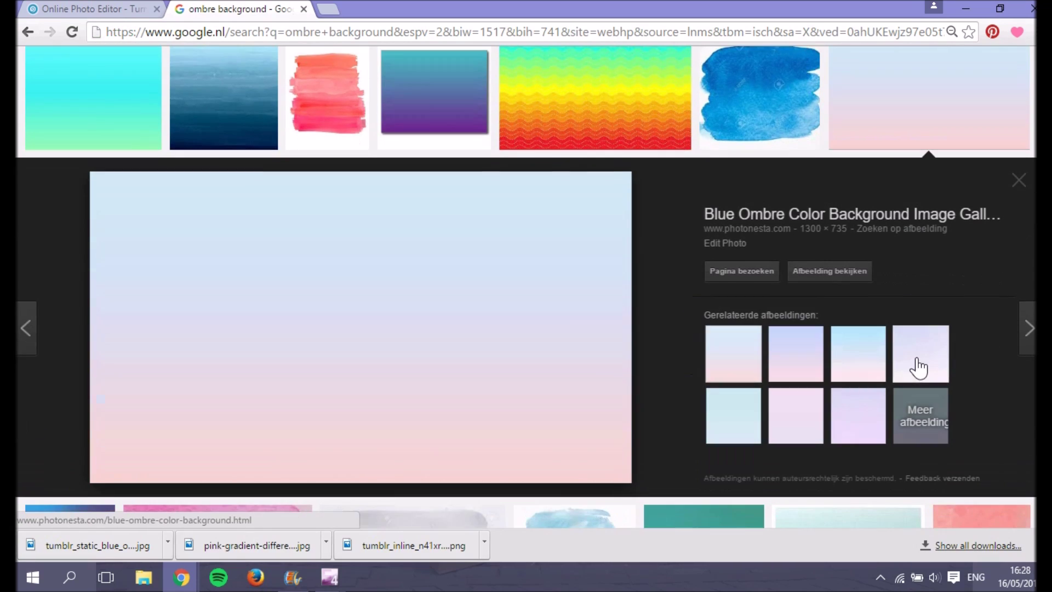
pyautogui.rightClick(576, 340)
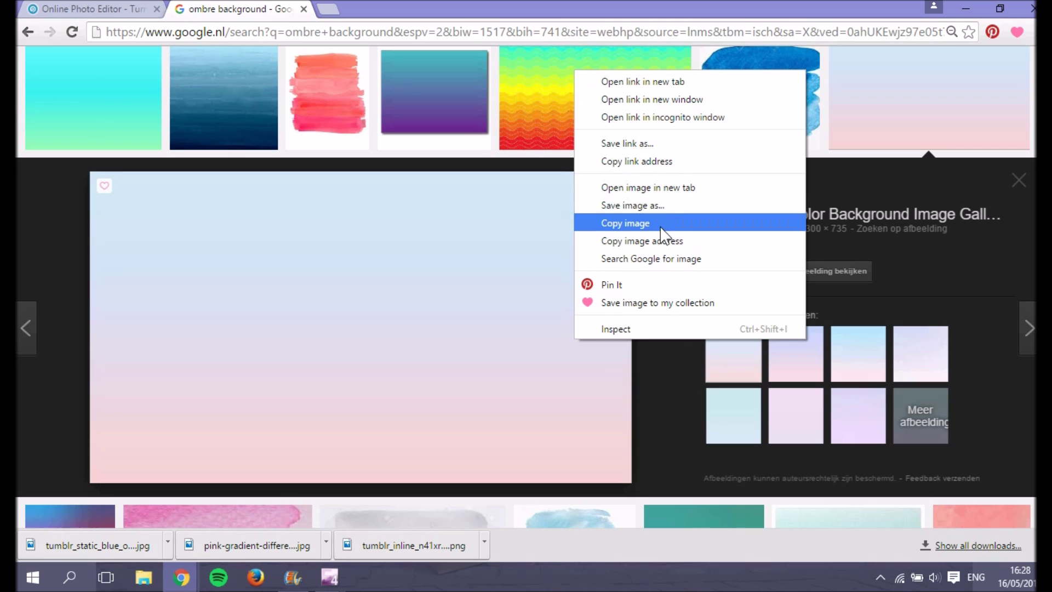
pyautogui.click(663, 206)
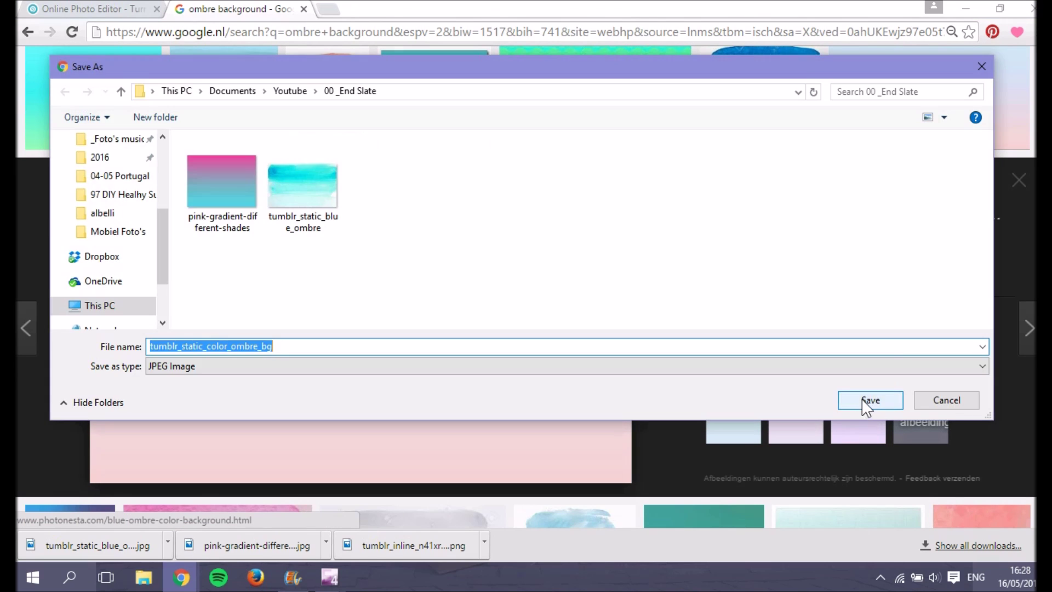
pyautogui.click(856, 389)
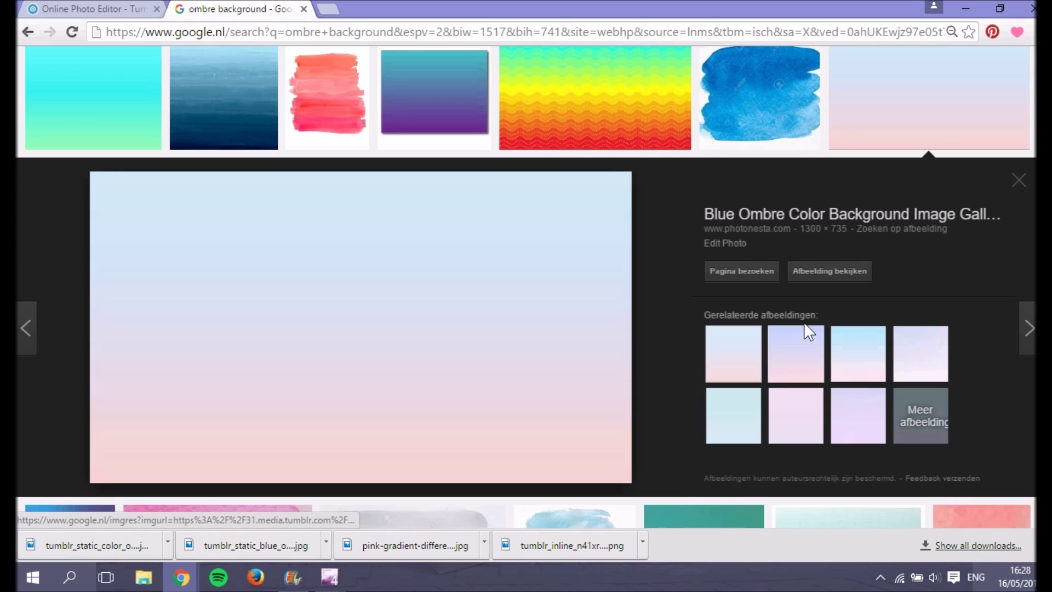
# Return to FotoJet and import the tumblr_static_color_ombre_bg image from the computer as a photo.
pyautogui.click(62, 8)
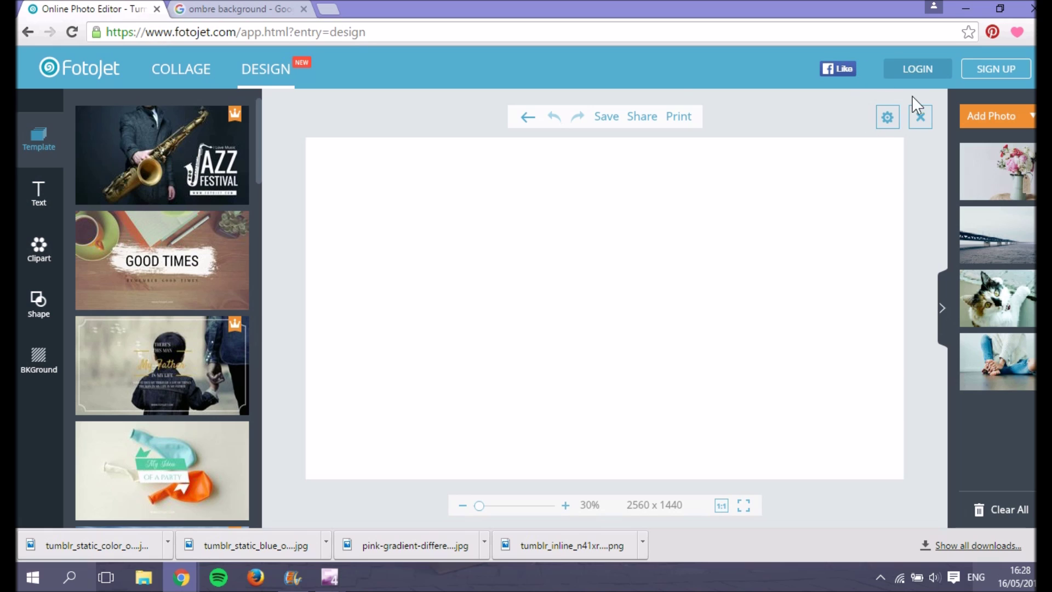
pyautogui.click(981, 123)
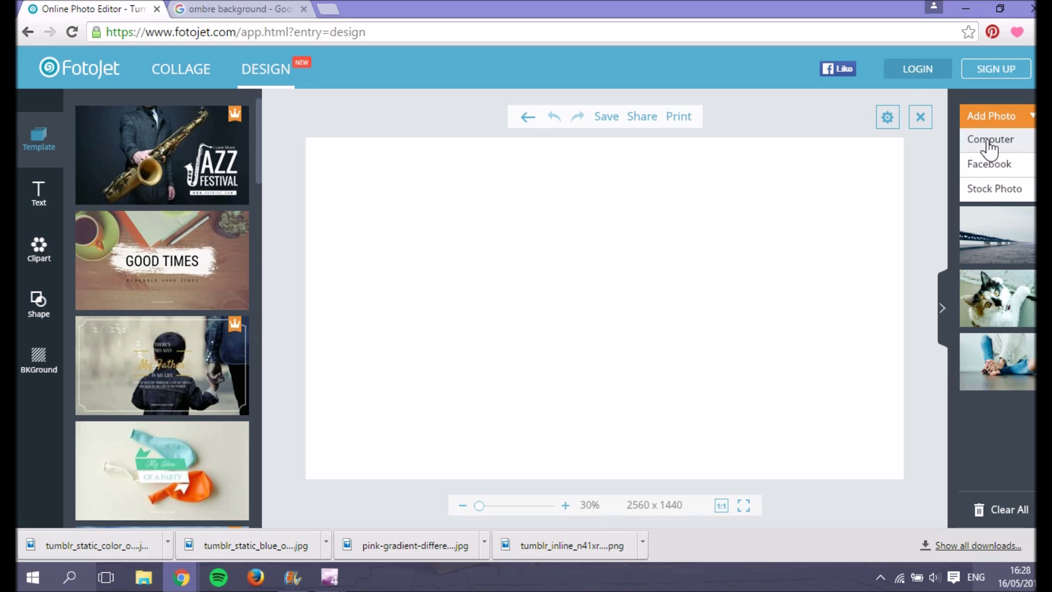
pyautogui.click(989, 143)
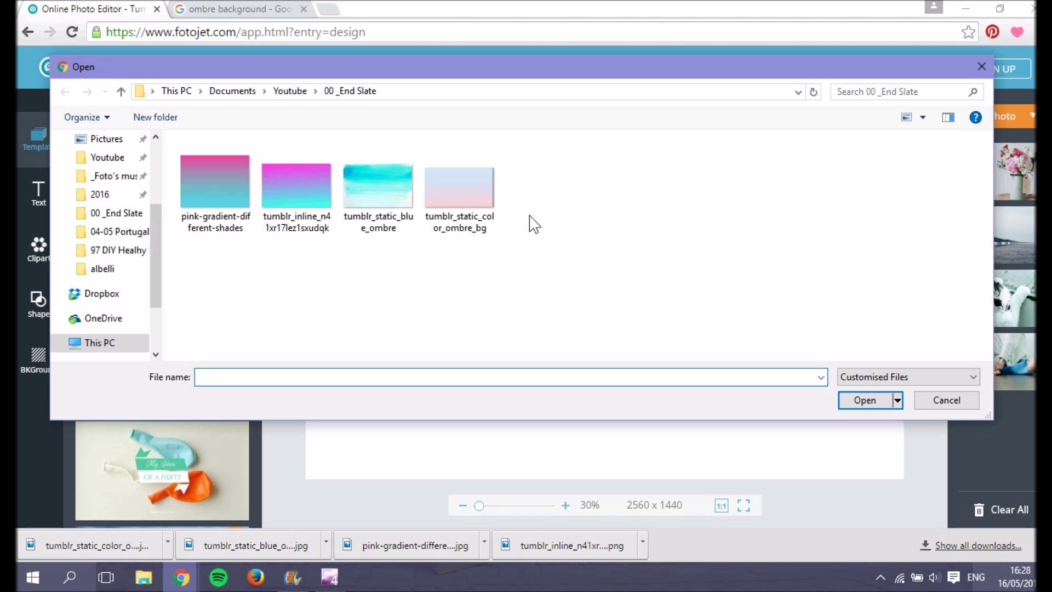
pyautogui.doubleClick(459, 186)
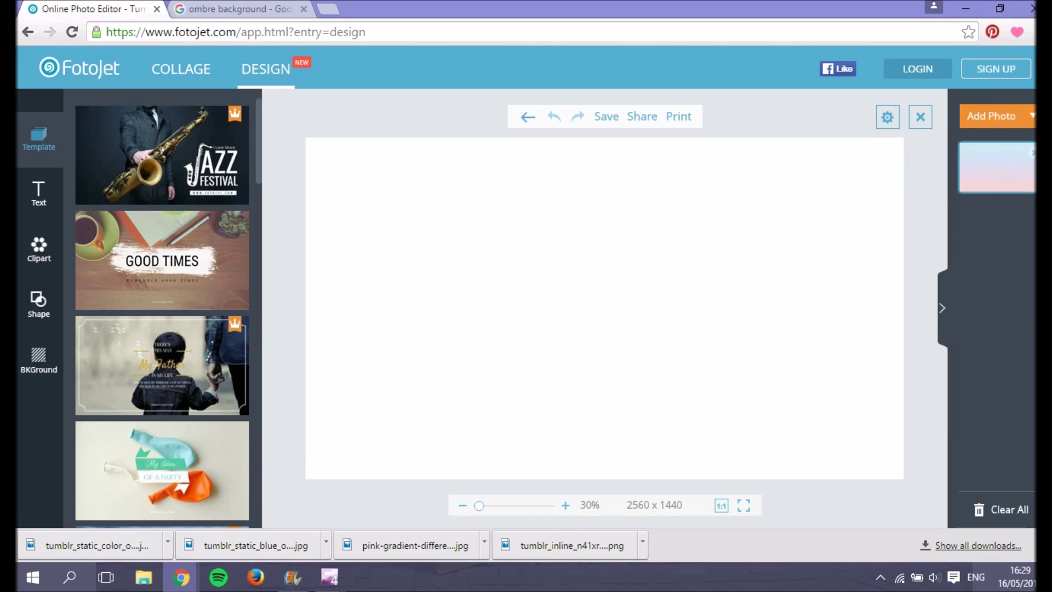
# Place the imported ombre photo on the canvas and enlarge it to cover the whole canvas as the background.
pyautogui.moveTo(1028, 183); pyautogui.dragTo(451, 202)
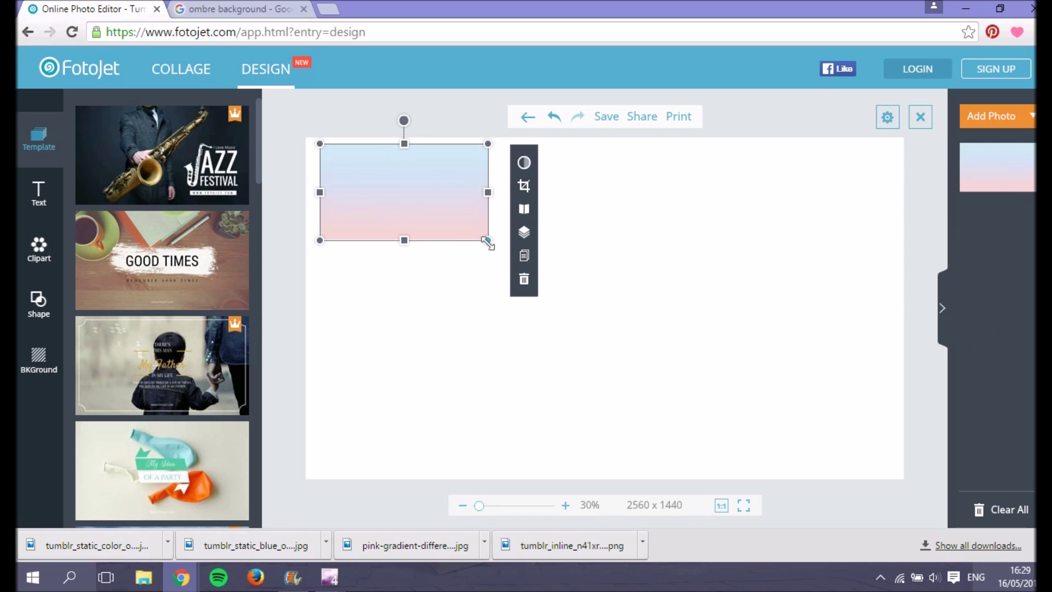
pyautogui.moveTo(487, 241); pyautogui.dragTo(923, 526)
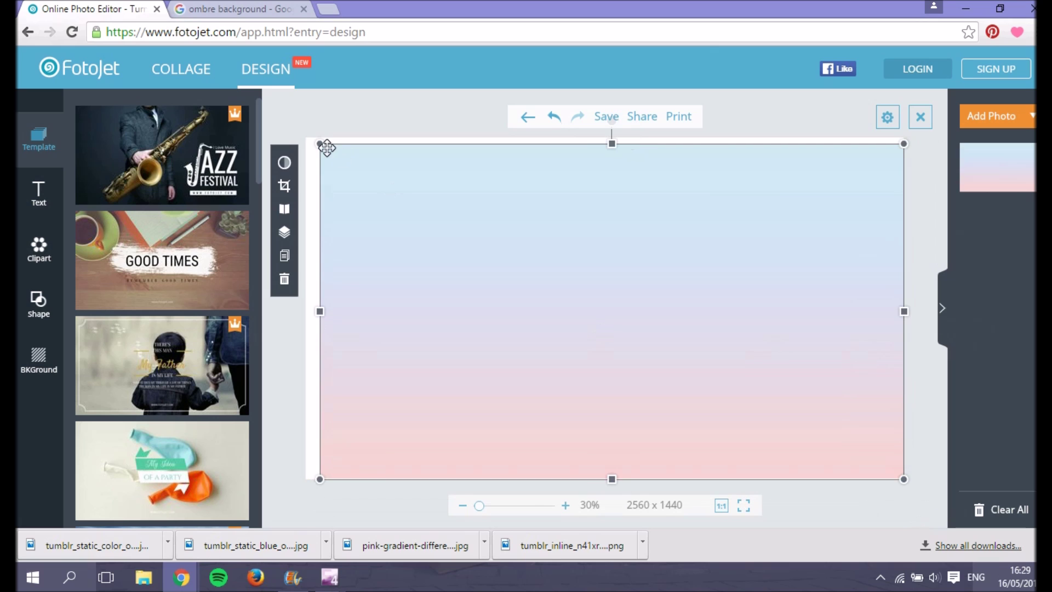
pyautogui.moveTo(327, 148); pyautogui.dragTo(305, 141)
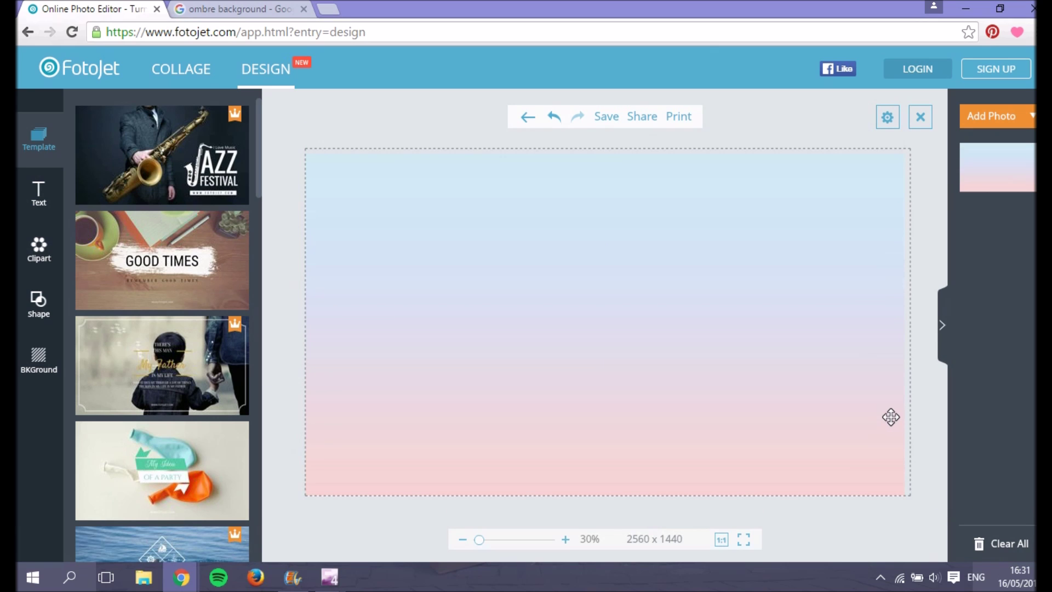
# Add the text "LittleWorldOfEline" centred near the canvas's upper edge and widen its box to fit one line.
pyautogui.click(43, 201)
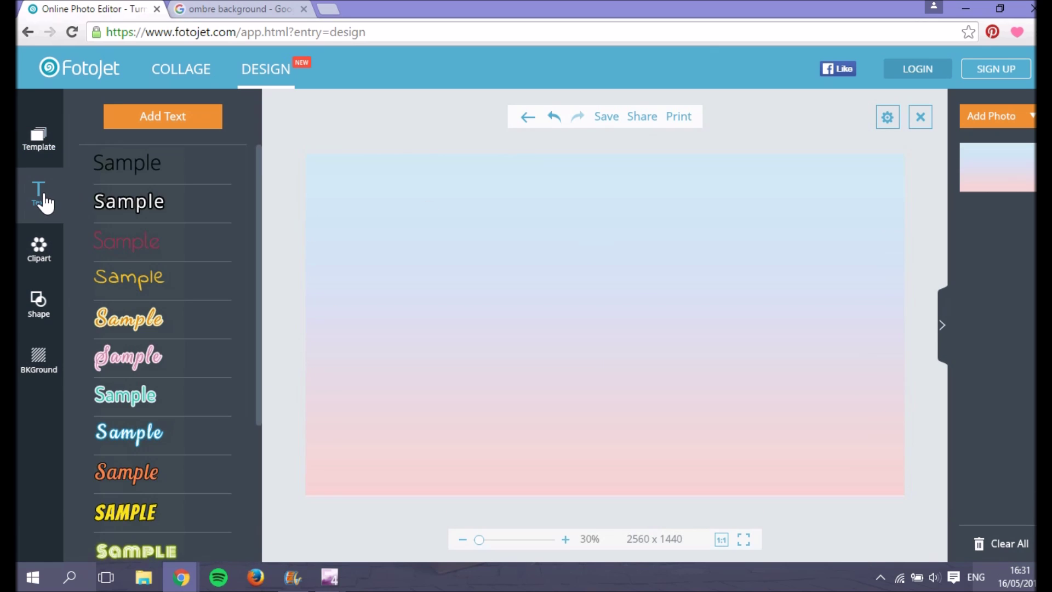
pyautogui.click(185, 118)
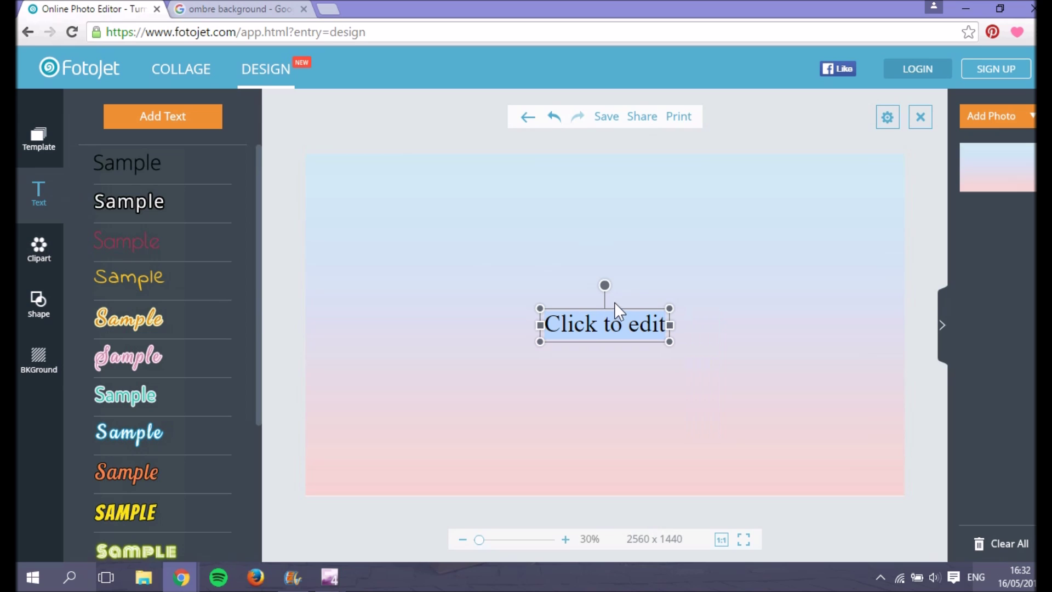
pyautogui.moveTo(615, 295); pyautogui.dragTo(615, 178)
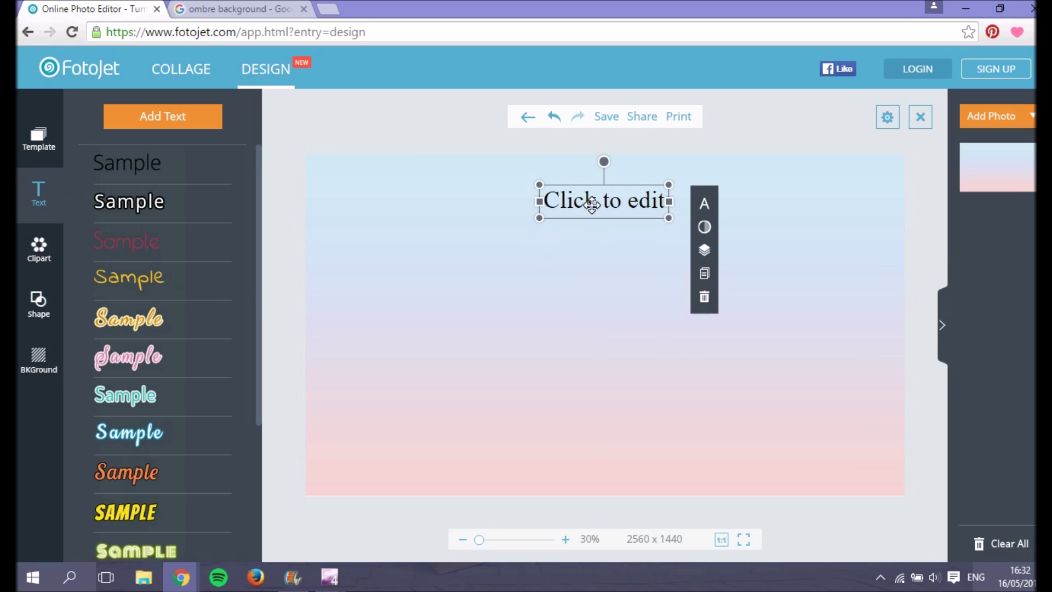
pyautogui.doubleClick(531, 195)
pyautogui.write('LittleWorldOfEline')
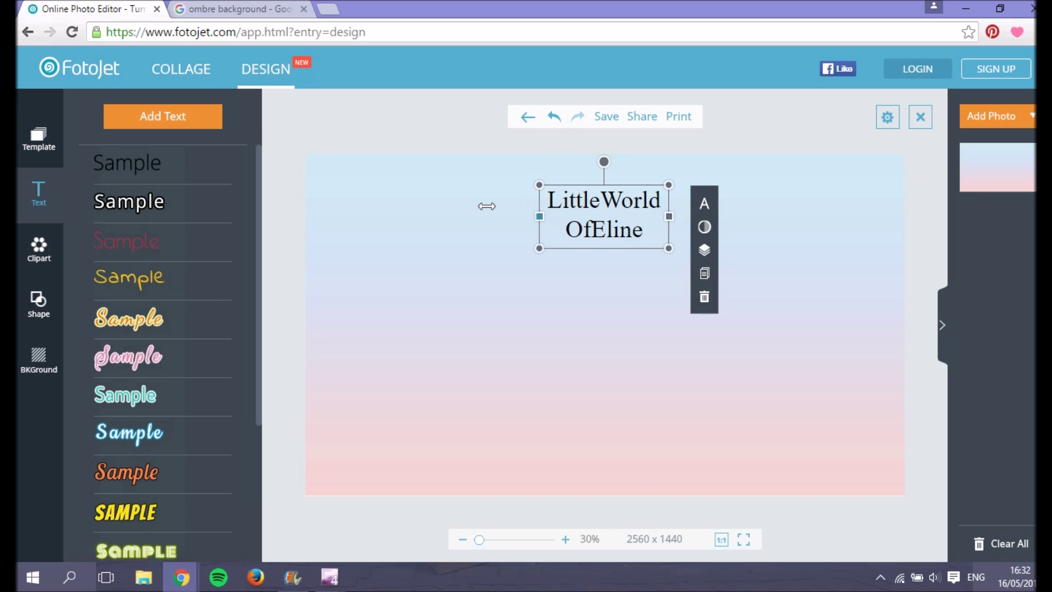
pyautogui.moveTo(487, 205); pyautogui.dragTo(635, 181)
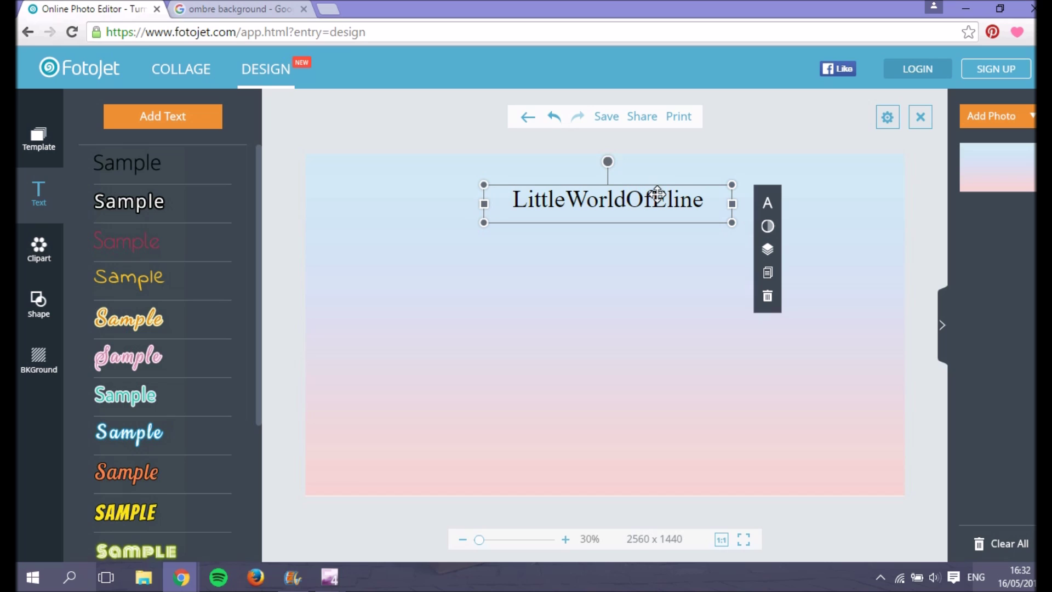
# Compare the built-in and installed fonts, and apply the built-in Cookie font to the channel-name text.
pyautogui.click(769, 206)
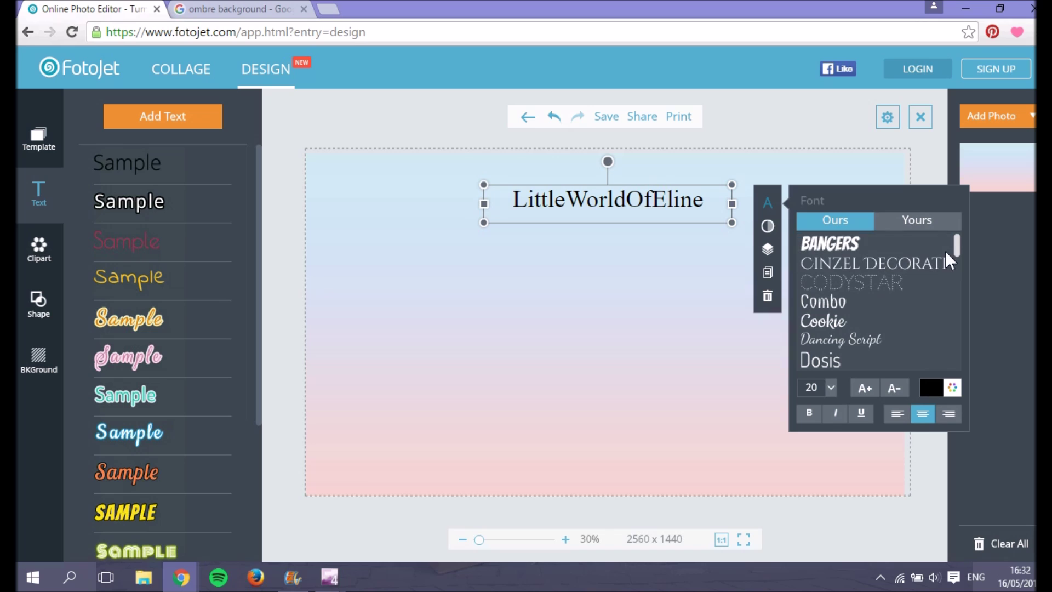
pyautogui.moveTo(955, 244)
pyautogui.mouseDown()
pyautogui.moveTo(960, 331)
pyautogui.moveTo(949, 240)
pyautogui.mouseUp()
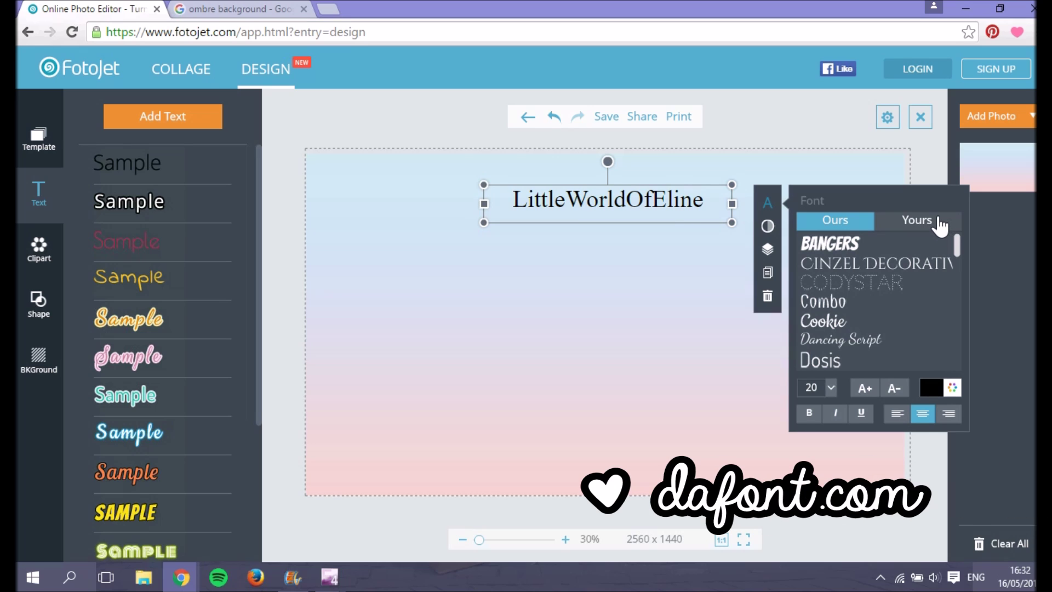
pyautogui.click(935, 221)
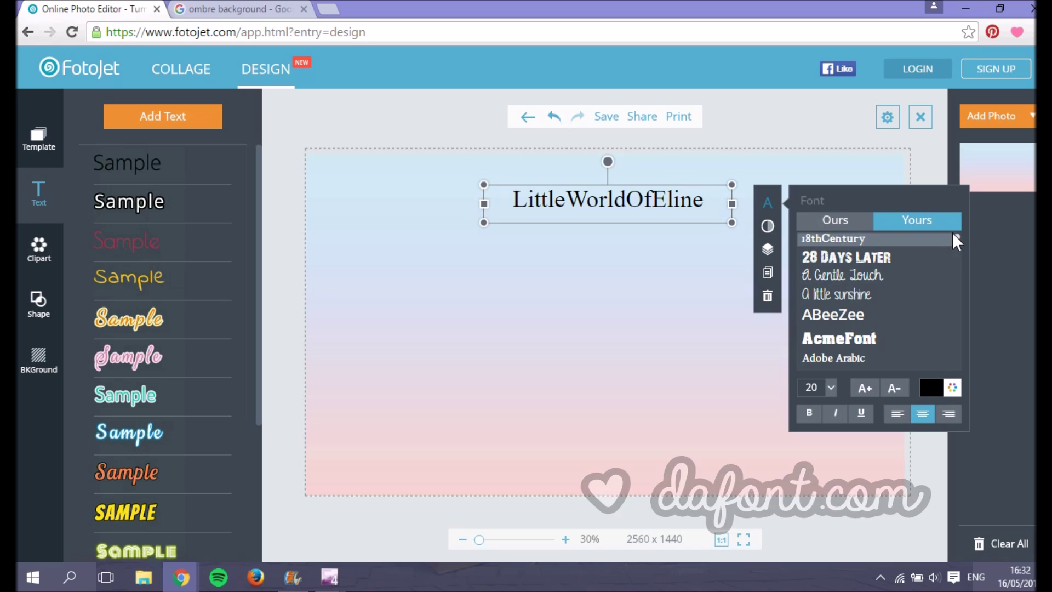
pyautogui.moveTo(957, 240); pyautogui.dragTo(958, 259)
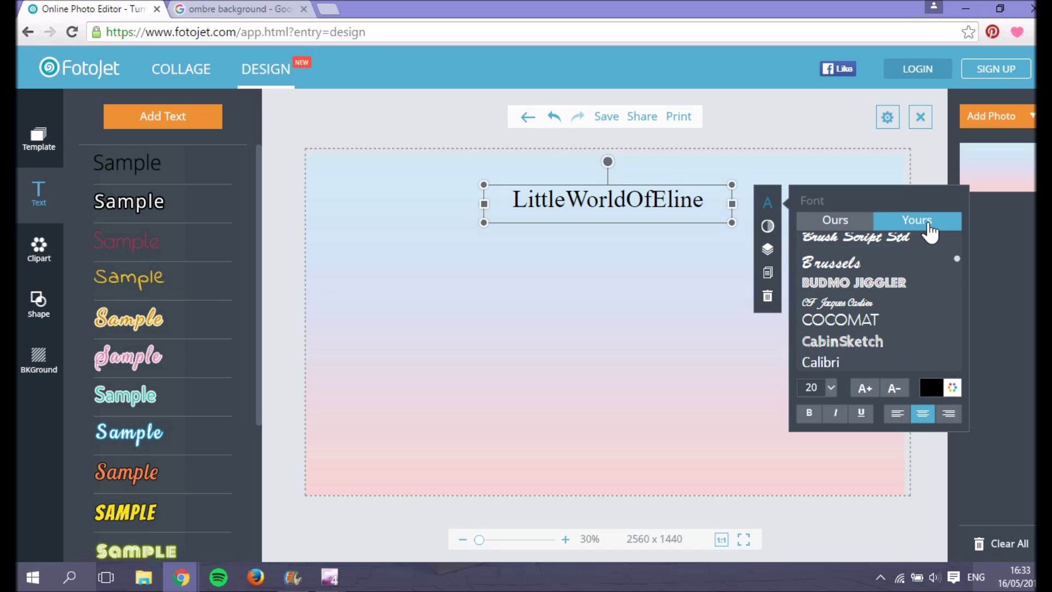
pyautogui.click(836, 219)
pyautogui.click(865, 322)
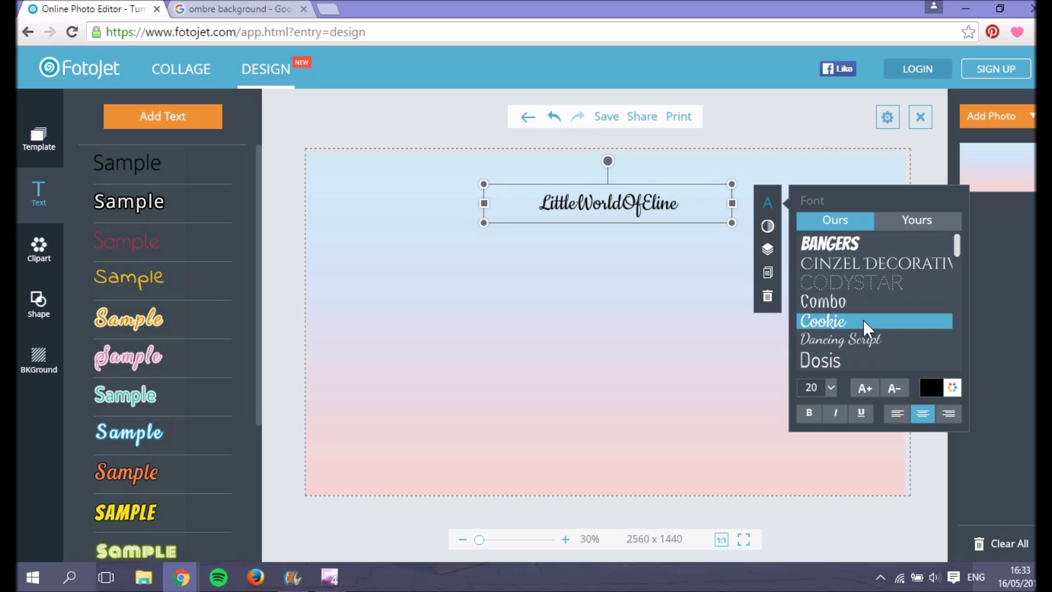
# Look through the installed fonts and apply Always In My Heart to the channel-name text.
pyautogui.click(940, 225)
pyautogui.scroll(-5, 958, 258)
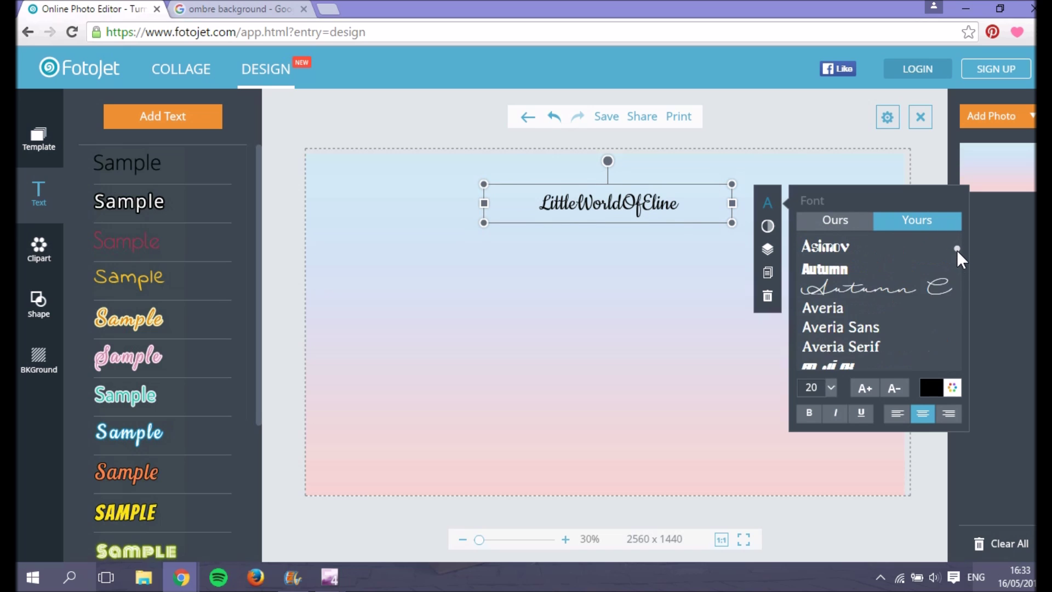
pyautogui.scroll(5, 953, 263)
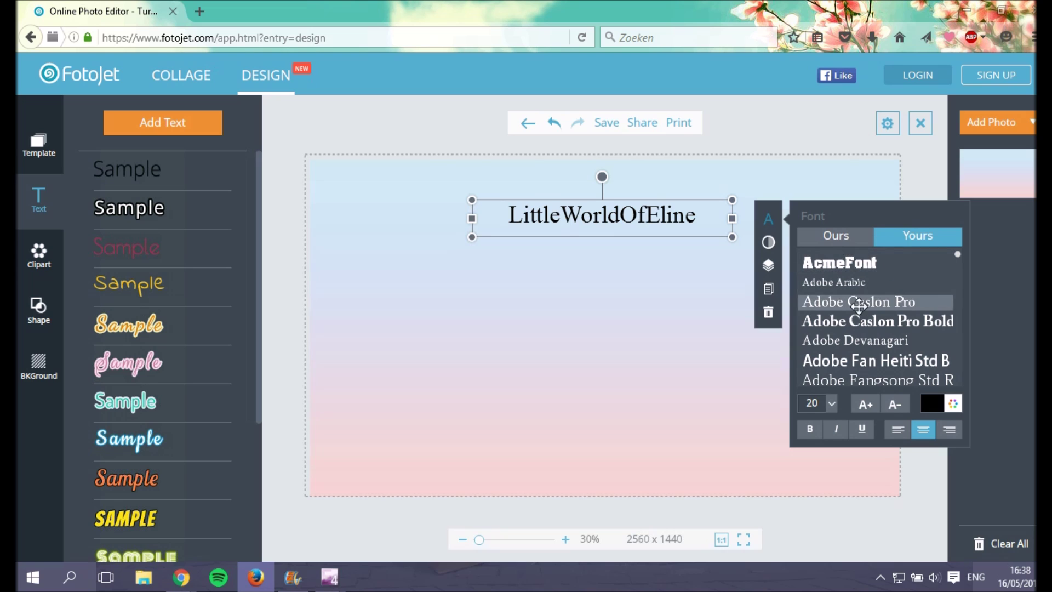
pyautogui.scroll(-2, 859, 306)
pyautogui.scroll(-6, 859, 307)
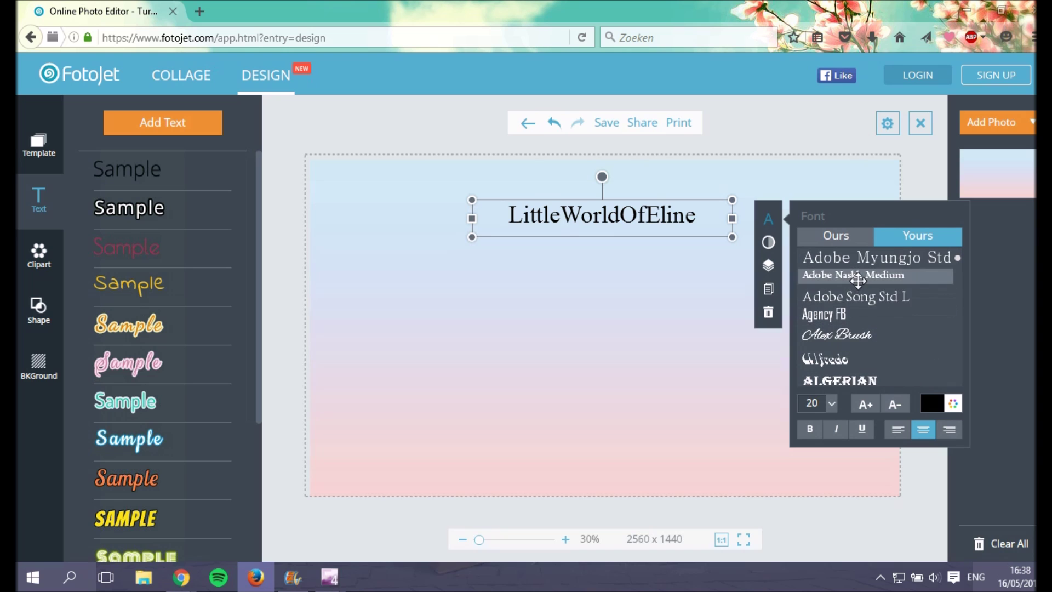
pyautogui.scroll(-1, 858, 282)
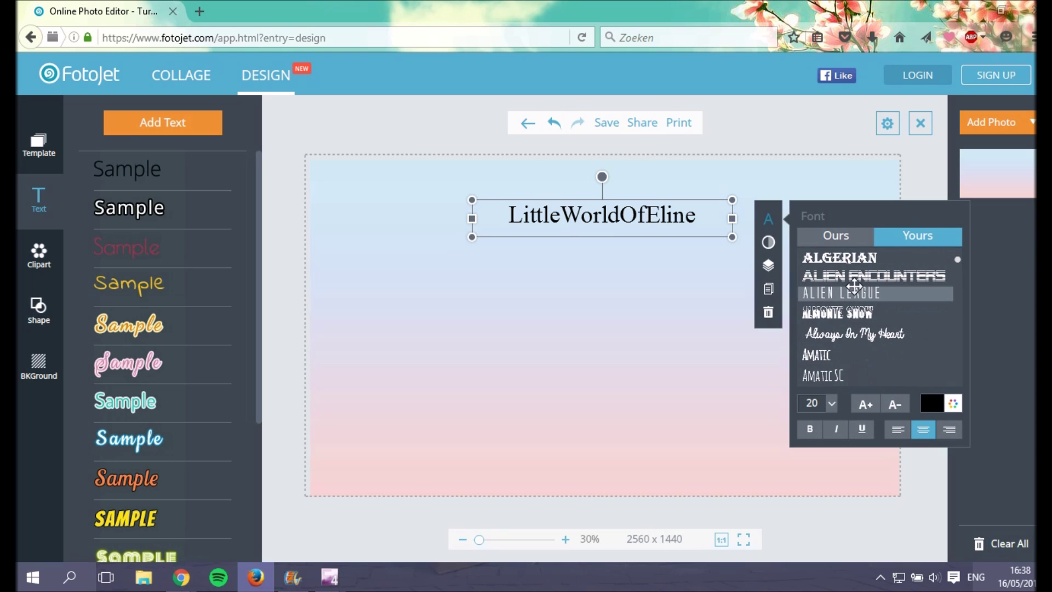
pyautogui.click(859, 338)
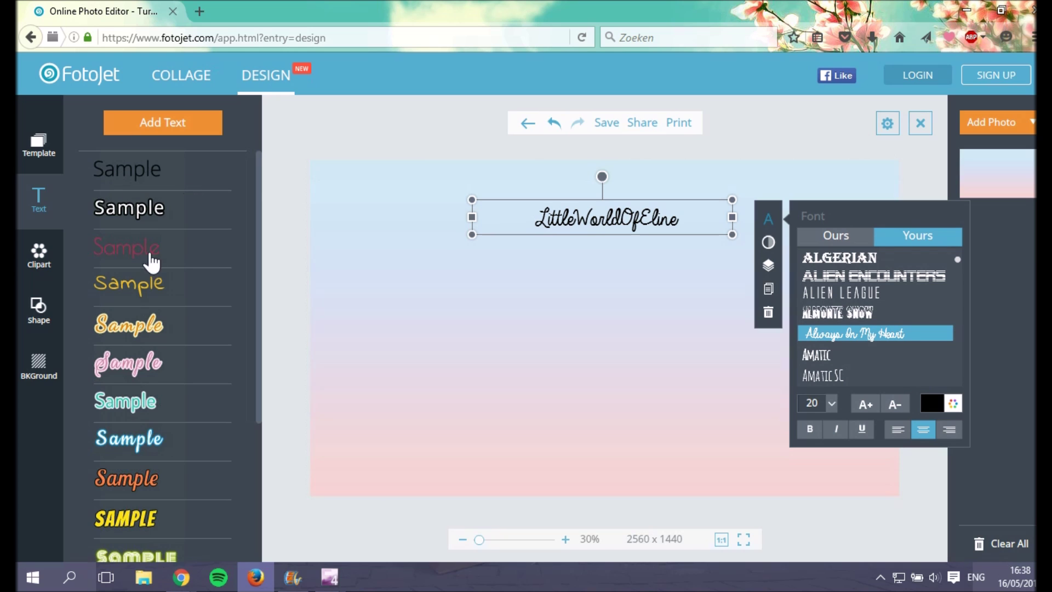
# Apply the white text style with a black outline to the channel name and set its font back to Always In My Heart.
pyautogui.scroll(-3, 165, 279)
pyautogui.scroll(-3, 164, 278)
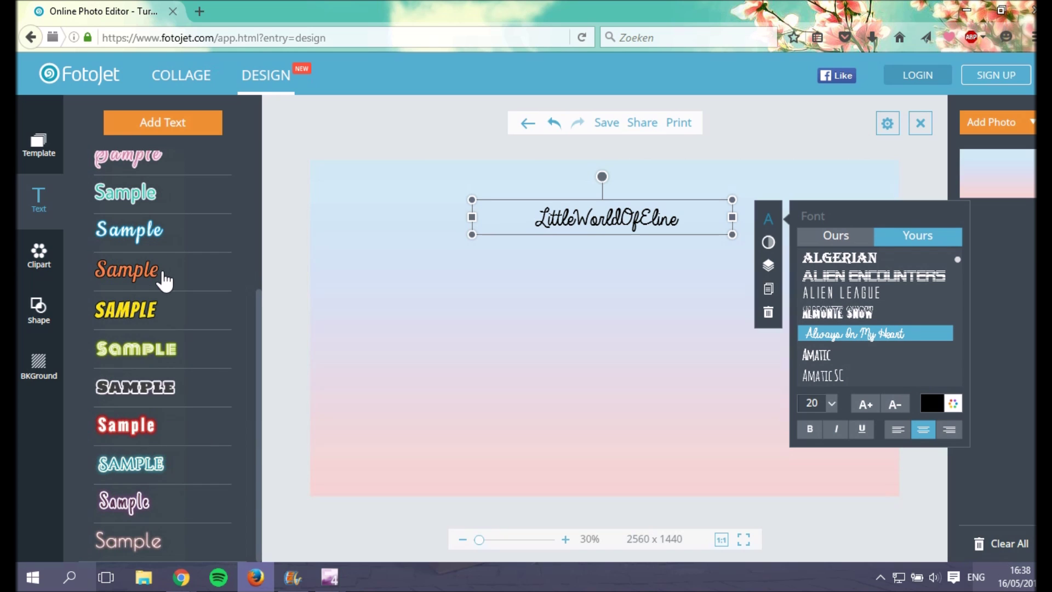
pyautogui.scroll(5, 165, 310)
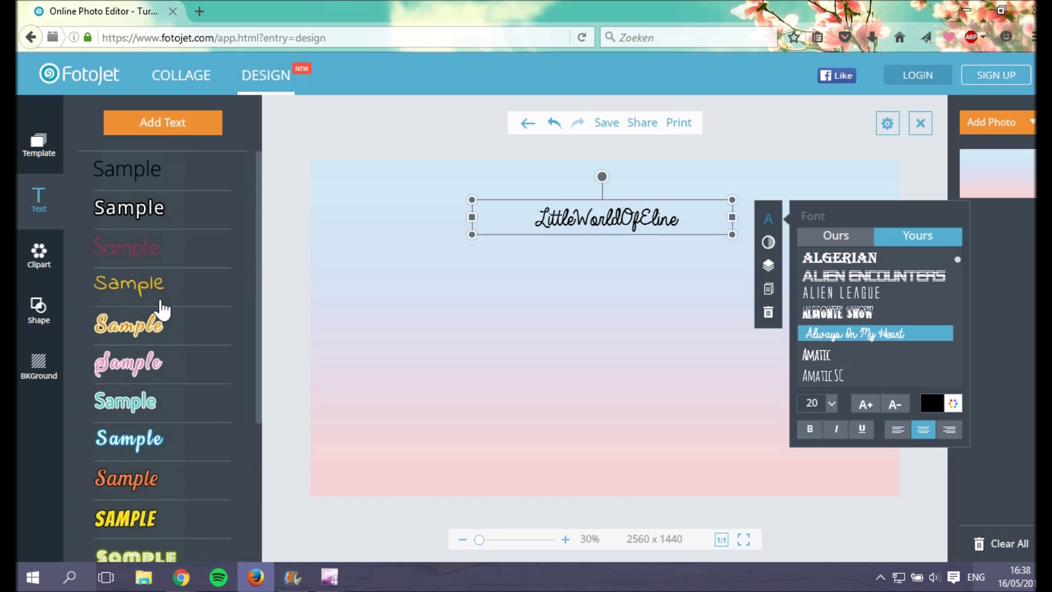
pyautogui.click(155, 219)
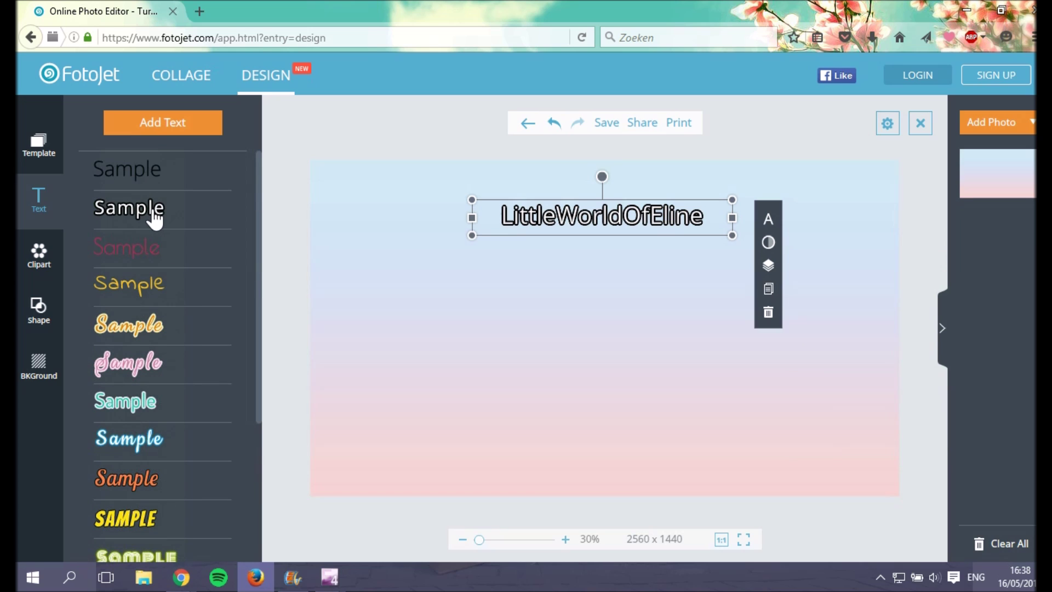
pyautogui.click(768, 219)
pyautogui.click(899, 336)
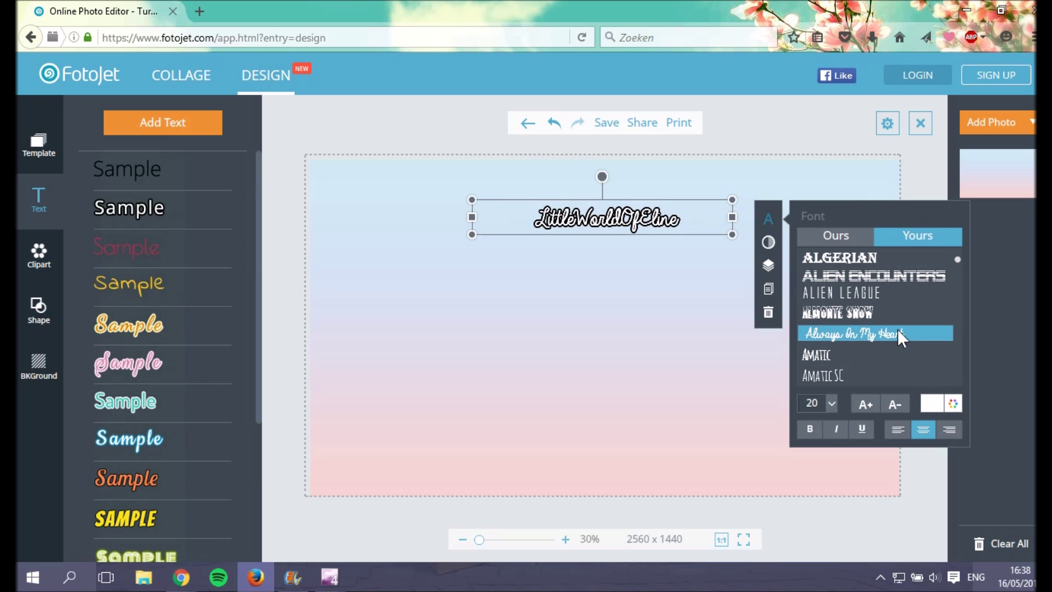
# Enlarge the channel-name text and widen its box so the name fits on one line near the canvas's upper edge.
pyautogui.click(821, 404)
pyautogui.press('BackSpace')
pyautogui.press('BackSpace')
pyautogui.write('51')
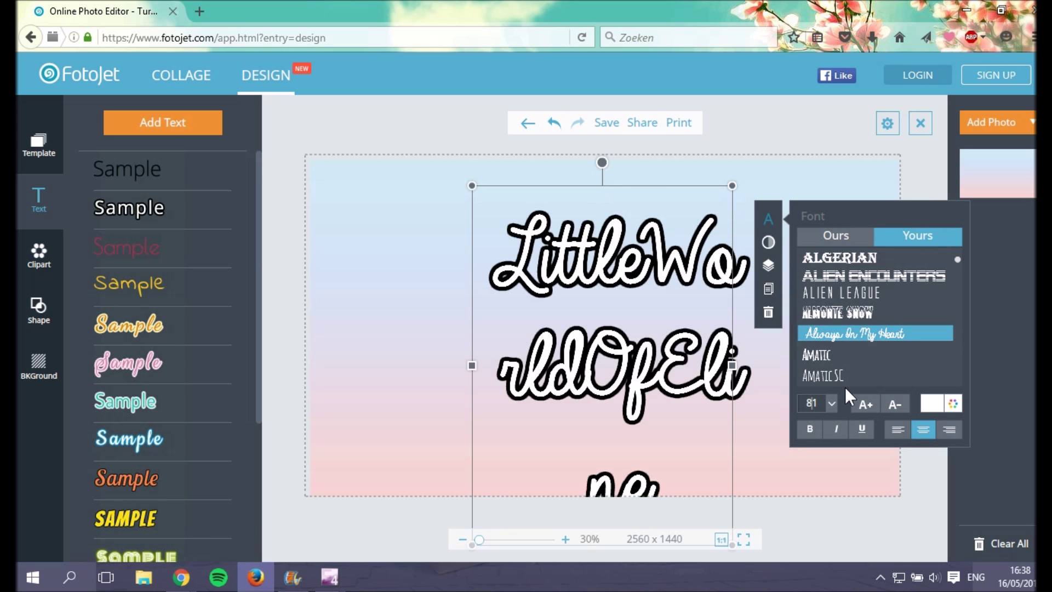
pyautogui.moveTo(737, 261); pyautogui.dragTo(888, 277)
pyautogui.moveTo(765, 197); pyautogui.dragTo(719, 165)
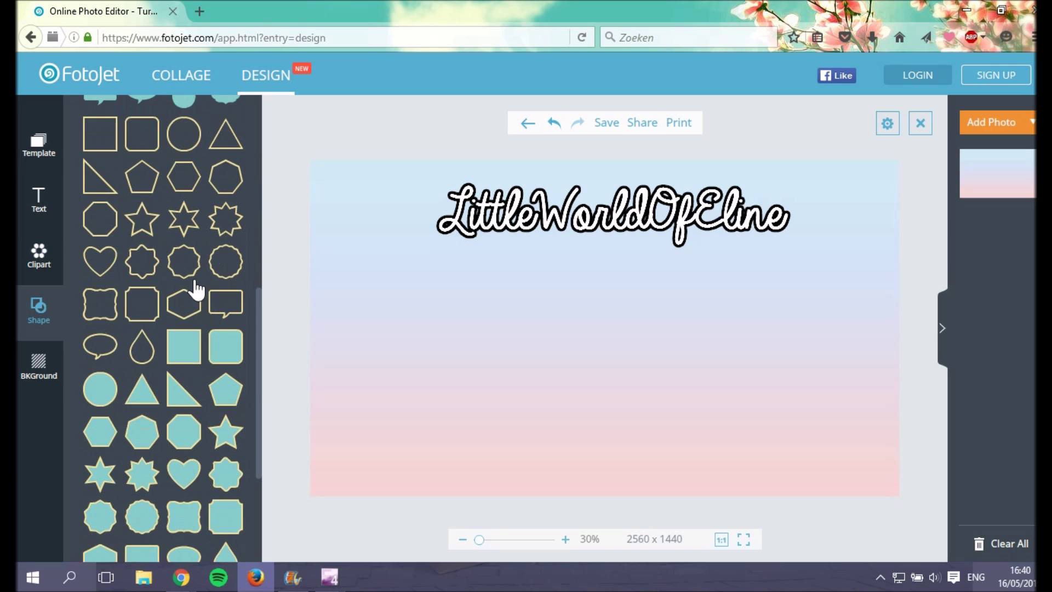
# Add the teal square frame with a dotted inner line and stretch it into a wide rectangle on the canvas's left half.
pyautogui.scroll(-4, 196, 289)
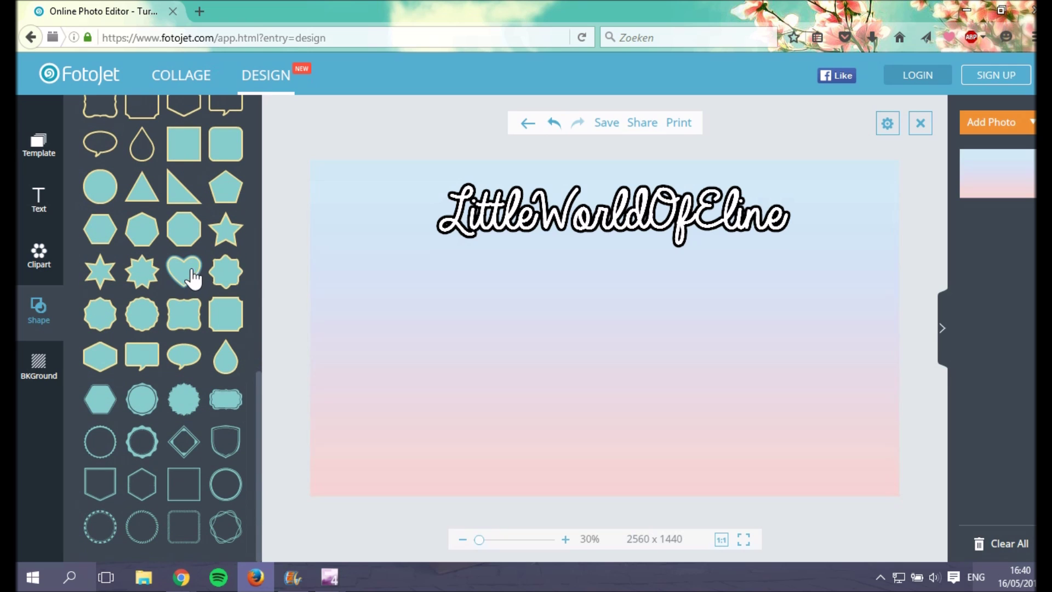
pyautogui.click(186, 486)
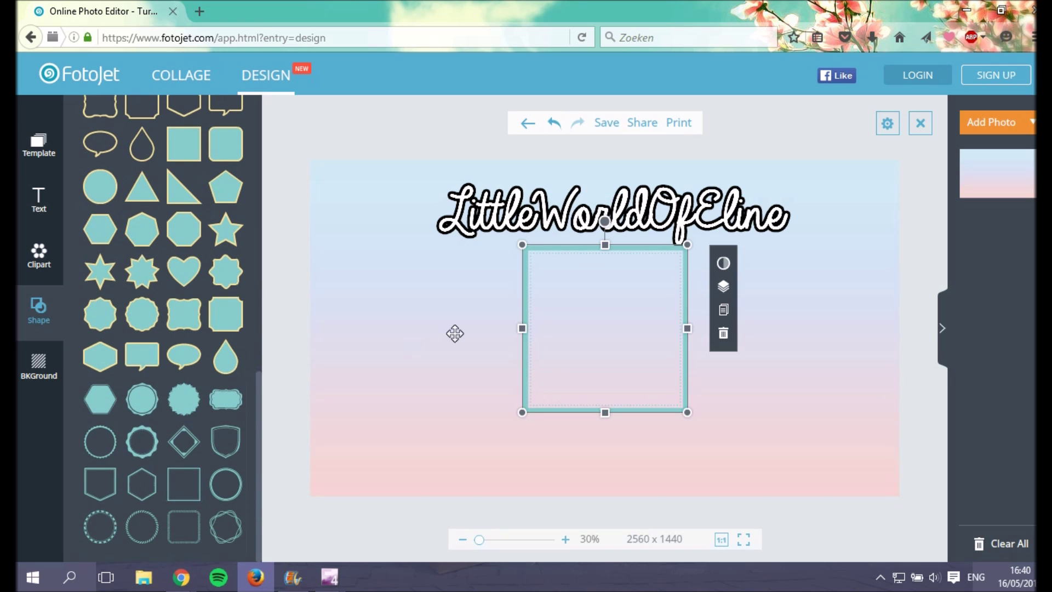
pyautogui.moveTo(554, 310); pyautogui.dragTo(376, 326)
pyautogui.moveTo(494, 337); pyautogui.dragTo(610, 338)
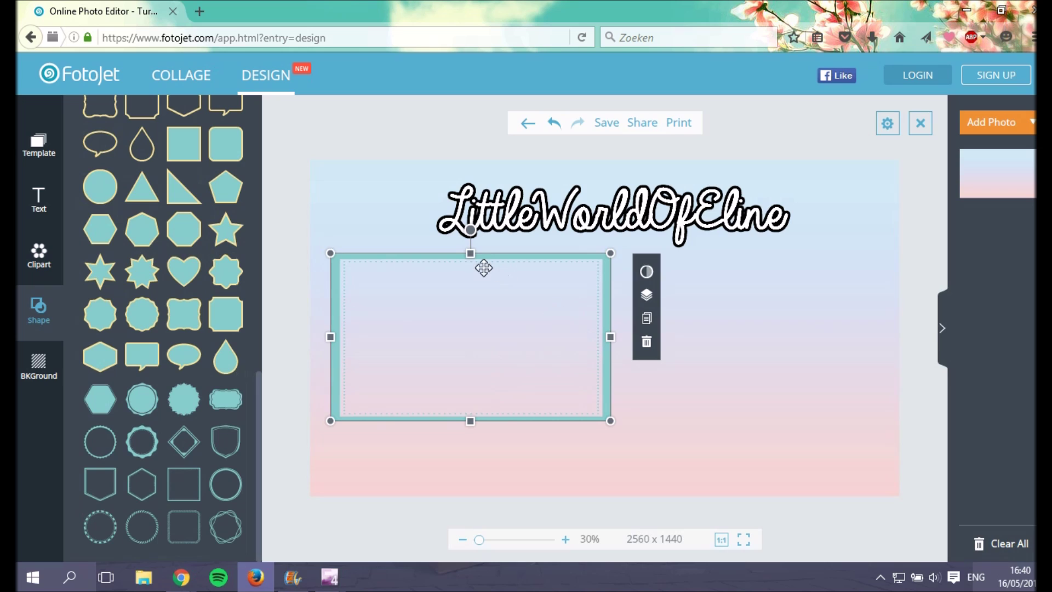
pyautogui.moveTo(473, 255); pyautogui.dragTo(473, 261)
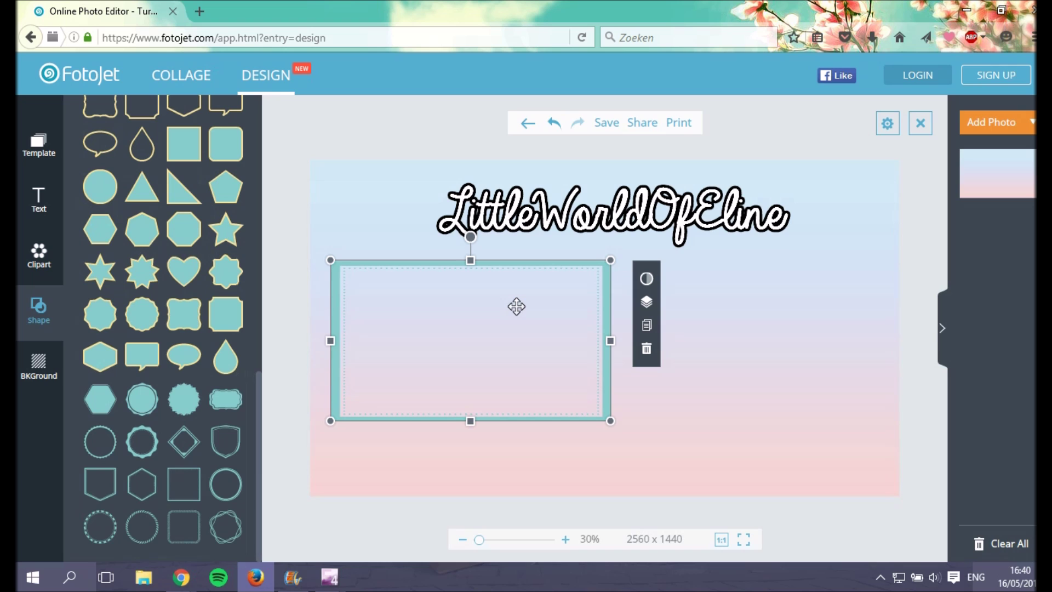
# Import the Healthy Summer Snacks thumbnail, fit one copy inside the teal frame and place a second copy on the canvas's right half.
pyautogui.click(986, 123)
pyautogui.click(993, 144)
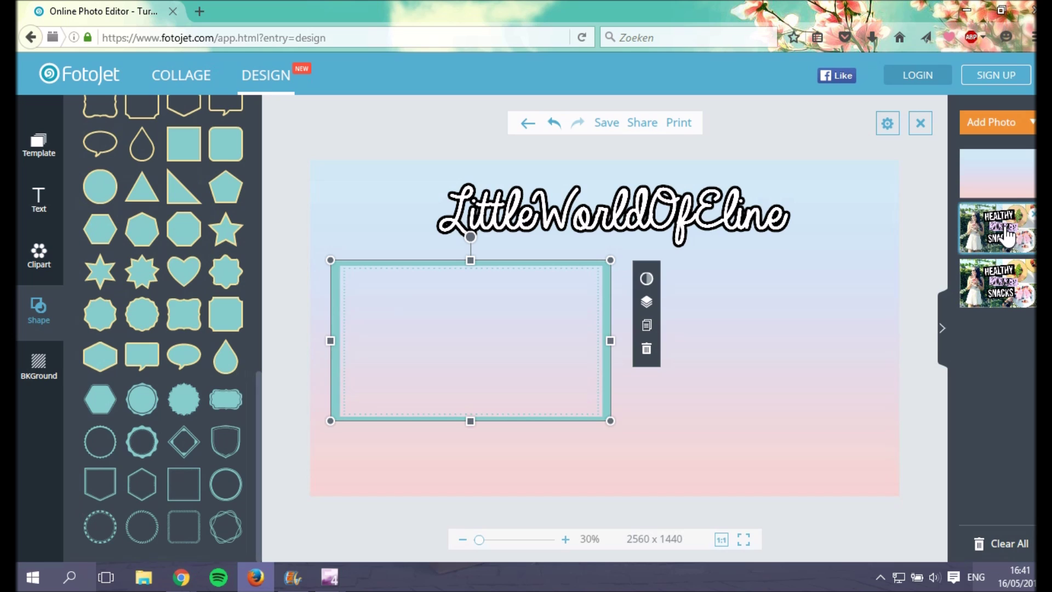
pyautogui.moveTo(1007, 236)
pyautogui.mouseDown()
pyautogui.moveTo(452, 337)
pyautogui.moveTo(447, 324)
pyautogui.mouseUp()
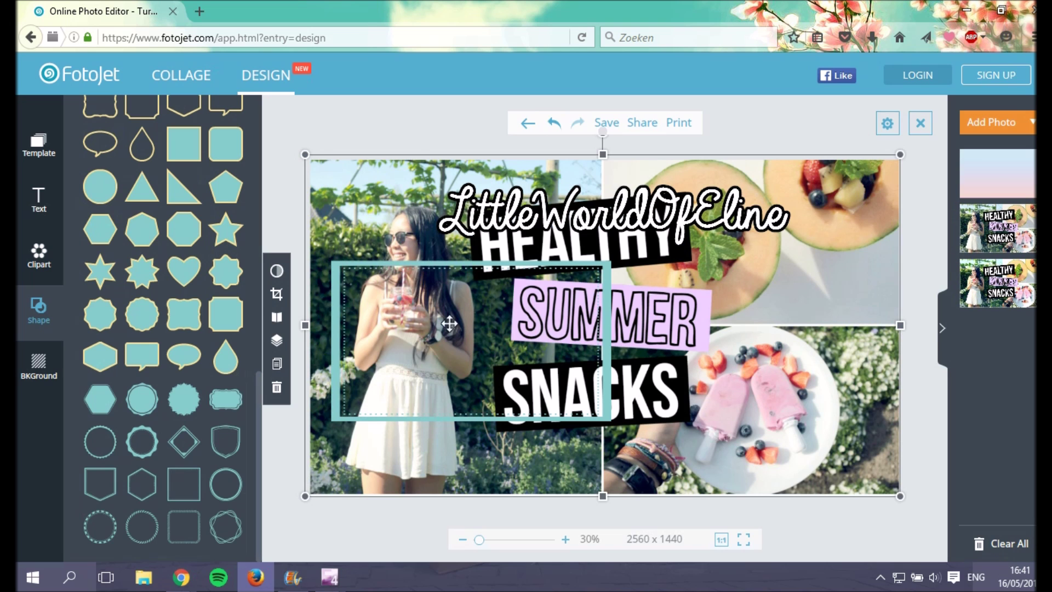
pyautogui.moveTo(781, 410); pyautogui.dragTo(380, 337)
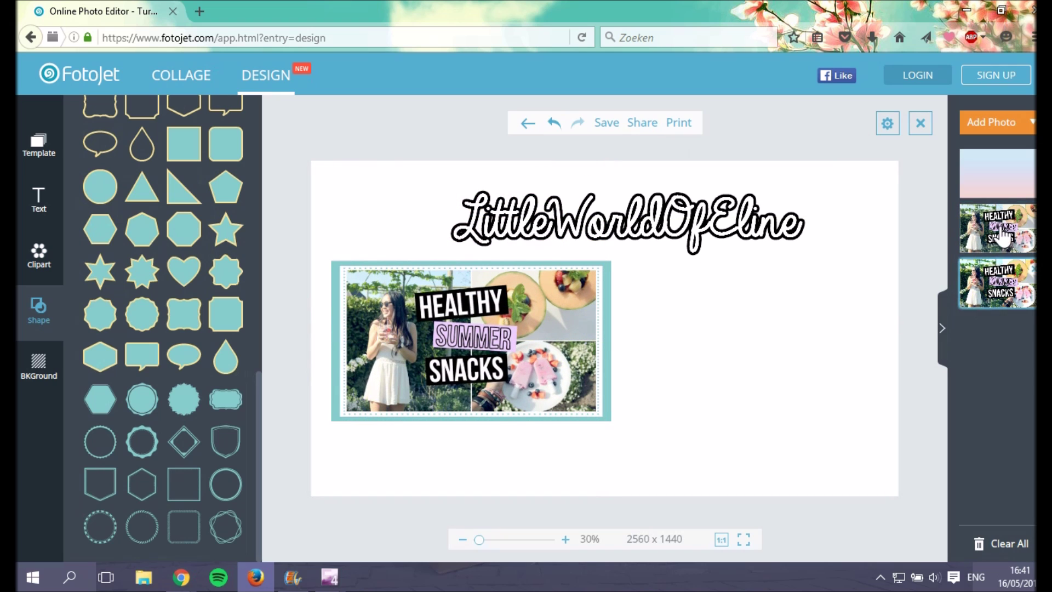
pyautogui.moveTo(1000, 227); pyautogui.dragTo(744, 338)
pyautogui.moveTo(665, 416)
pyautogui.mouseDown()
pyautogui.moveTo(603, 445)
pyautogui.moveTo(645, 420)
pyautogui.mouseUp()
# Place the ombre photo on the canvas again, send it to the bottom layer and enlarge it to cover the whole canvas.
pyautogui.moveTo(998, 173); pyautogui.dragTo(840, 218)
pyautogui.click(684, 256)
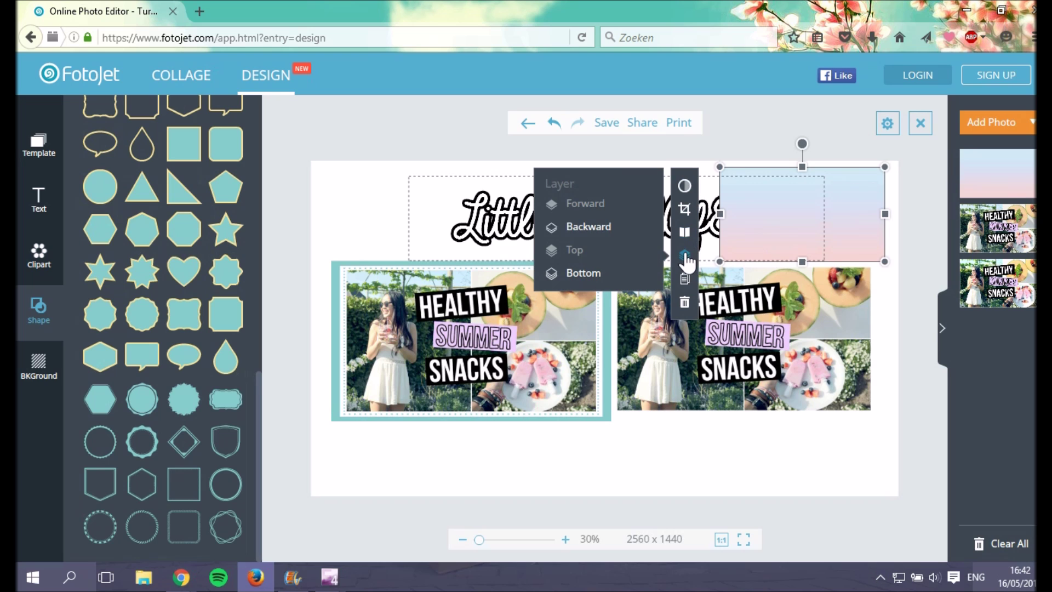
pyautogui.click(613, 236)
pyautogui.moveTo(720, 262); pyautogui.dragTo(307, 500)
pyautogui.moveTo(894, 156); pyautogui.dragTo(899, 160)
# Shrink the left thumbnail, adjust the teal frame around it and move the channel name slightly higher.
pyautogui.click(594, 411)
pyautogui.moveTo(594, 411); pyautogui.dragTo(571, 395)
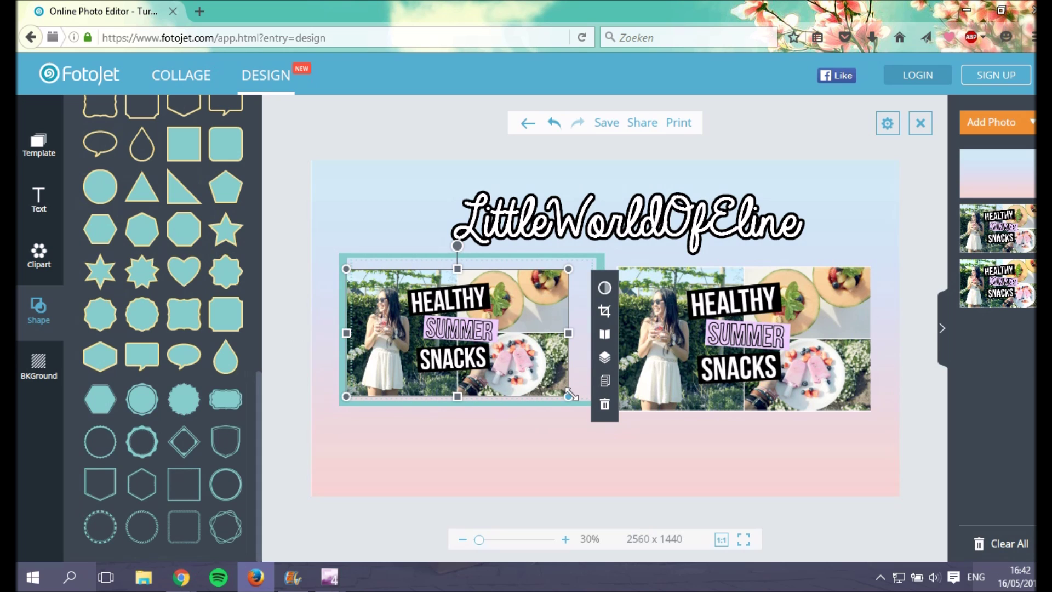
pyautogui.moveTo(516, 332); pyautogui.dragTo(511, 336)
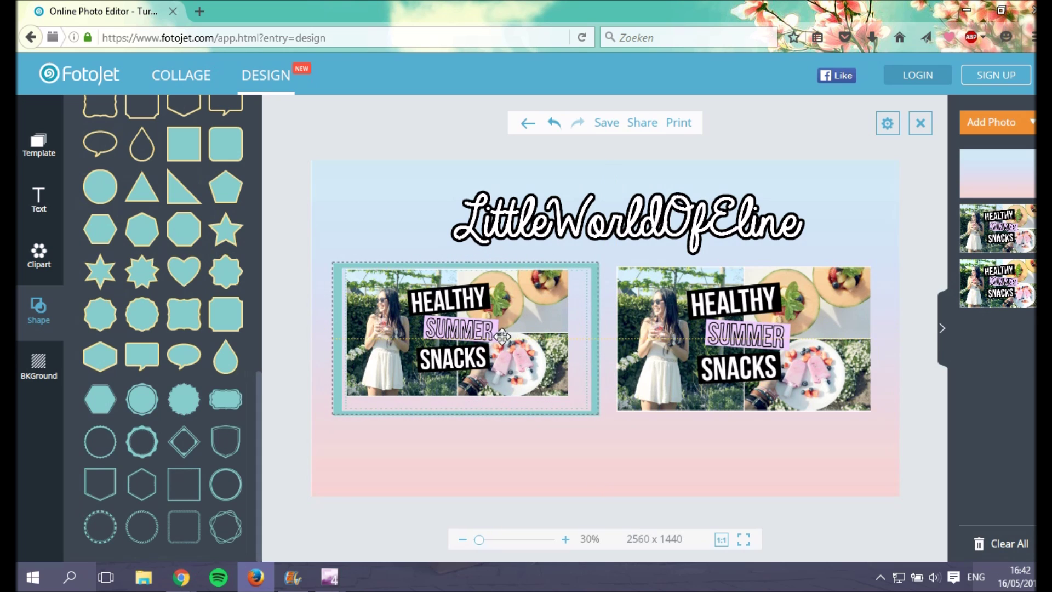
pyautogui.moveTo(606, 232); pyautogui.dragTo(609, 222)
pyautogui.click(594, 305)
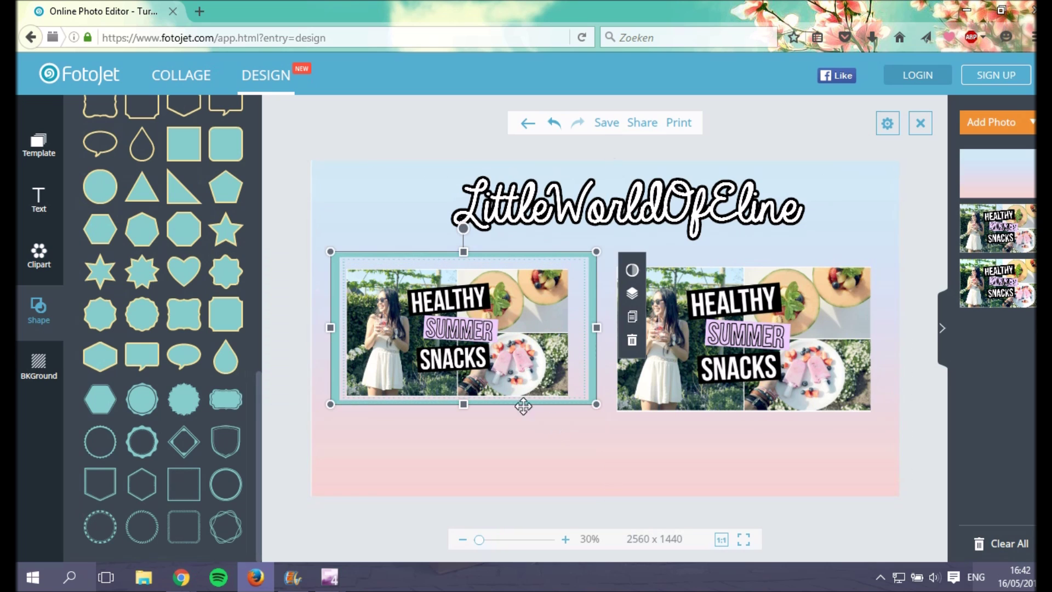
pyautogui.hotkey('ctrl', 'z')
# Duplicate the teal frame and place the copy on the canvas's right half, level with the original.
pyautogui.click(580, 308)
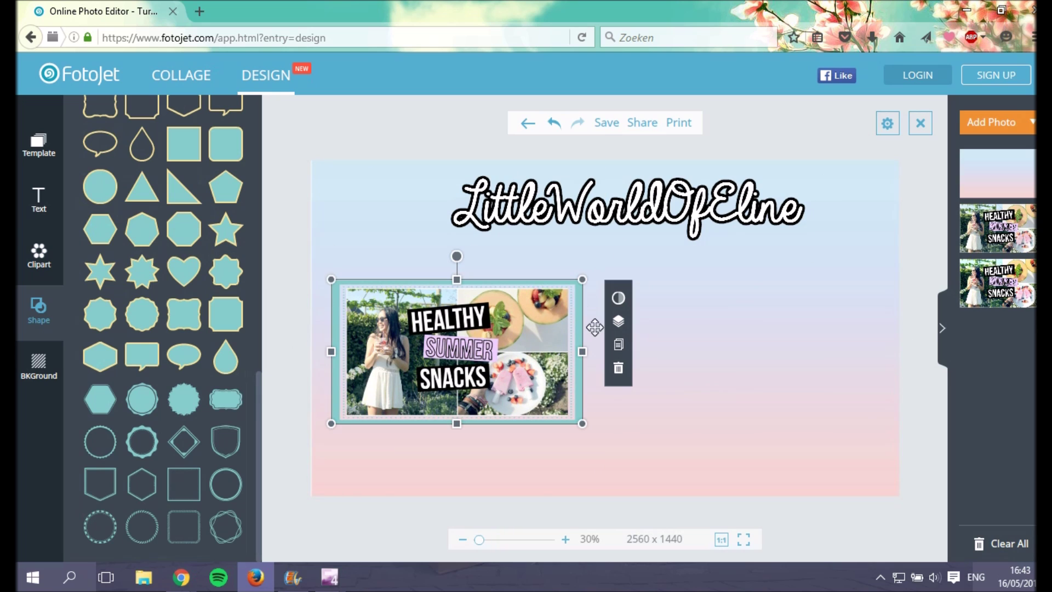
pyautogui.click(624, 348)
pyautogui.moveTo(584, 334); pyautogui.dragTo(874, 328)
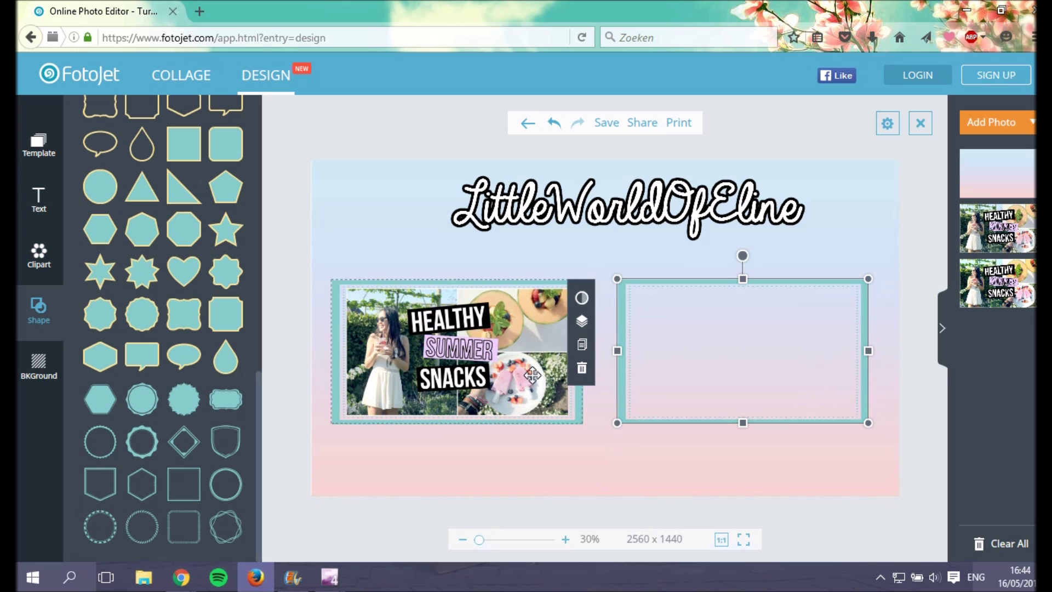
# Delete the thumbnail from the left frame and align that frame level with the right one.
pyautogui.click(551, 383)
pyautogui.click(566, 440)
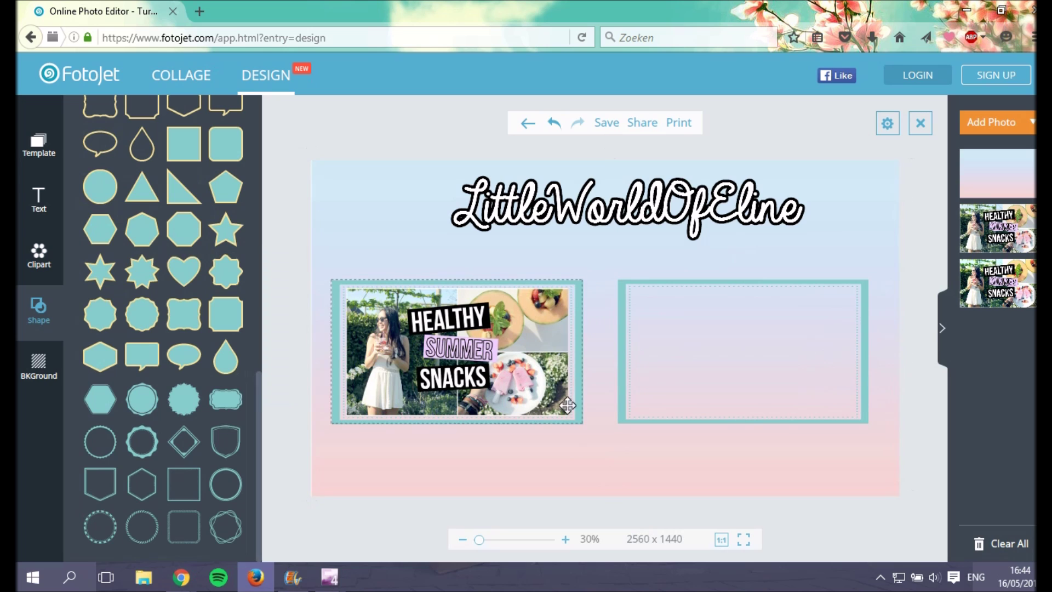
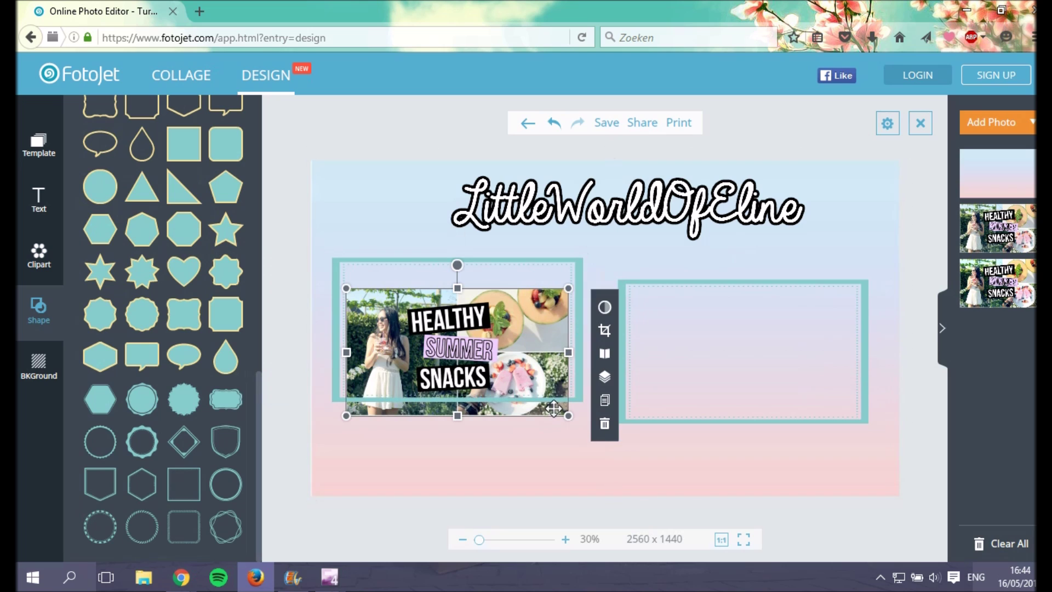
pyautogui.click(603, 425)
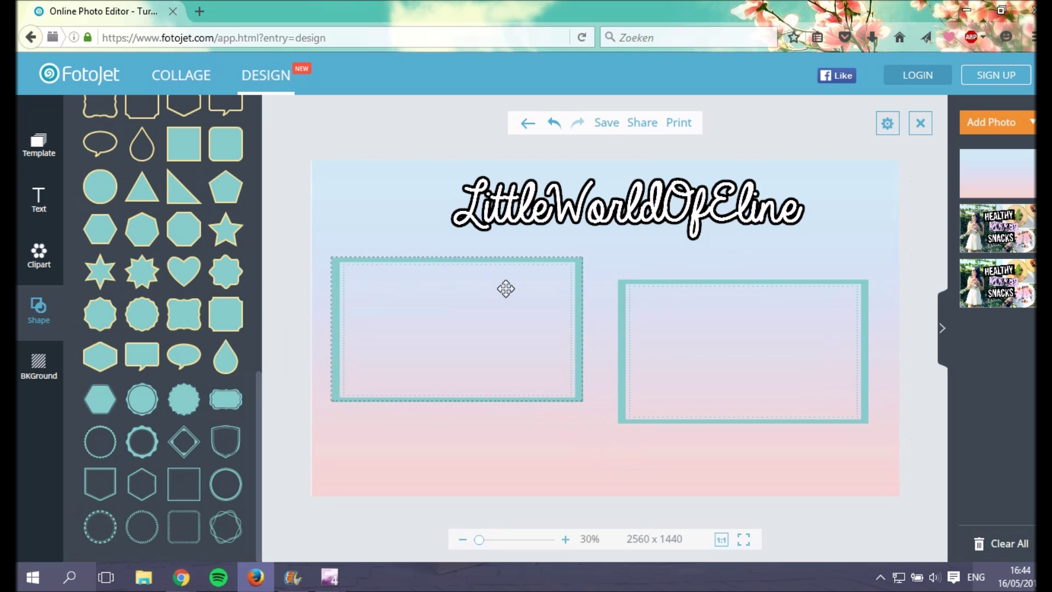
pyautogui.moveTo(579, 296); pyautogui.dragTo(577, 319)
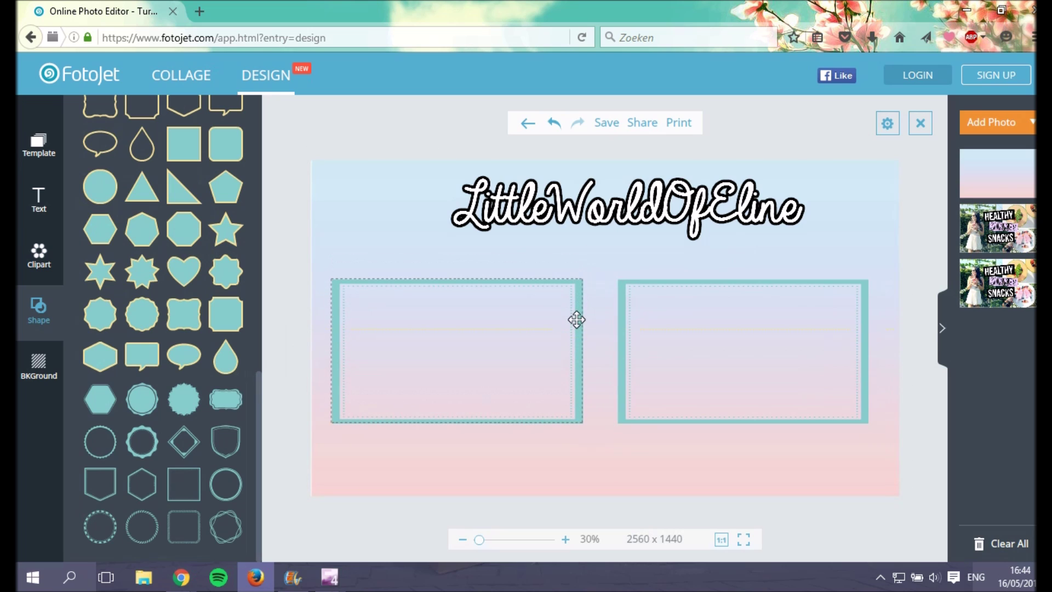
# Add the text "Last Video" above the left frame and "Random Video" above the right frame.
pyautogui.click(34, 202)
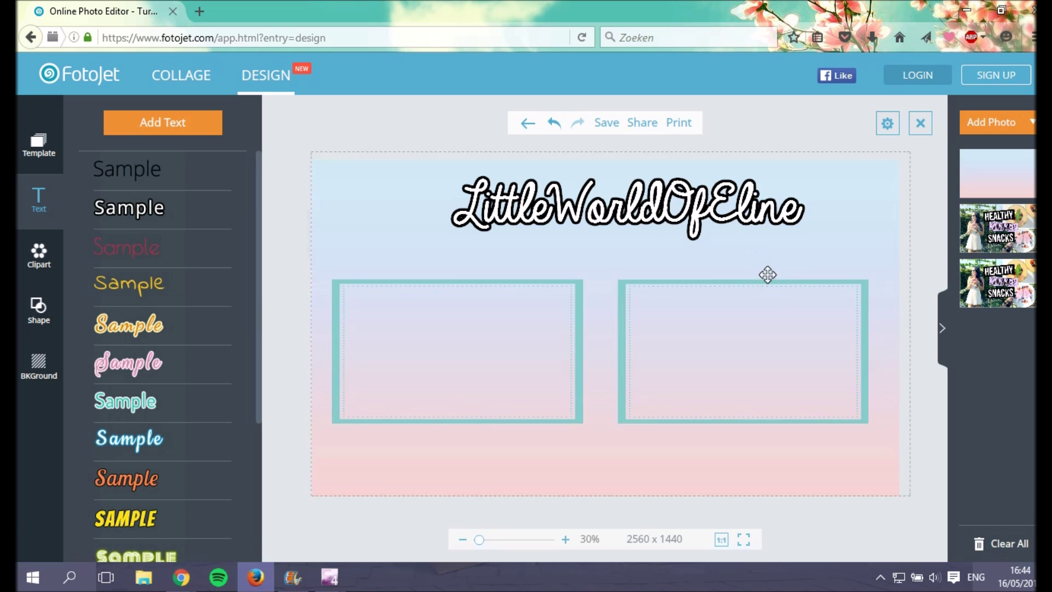
pyautogui.click(193, 131)
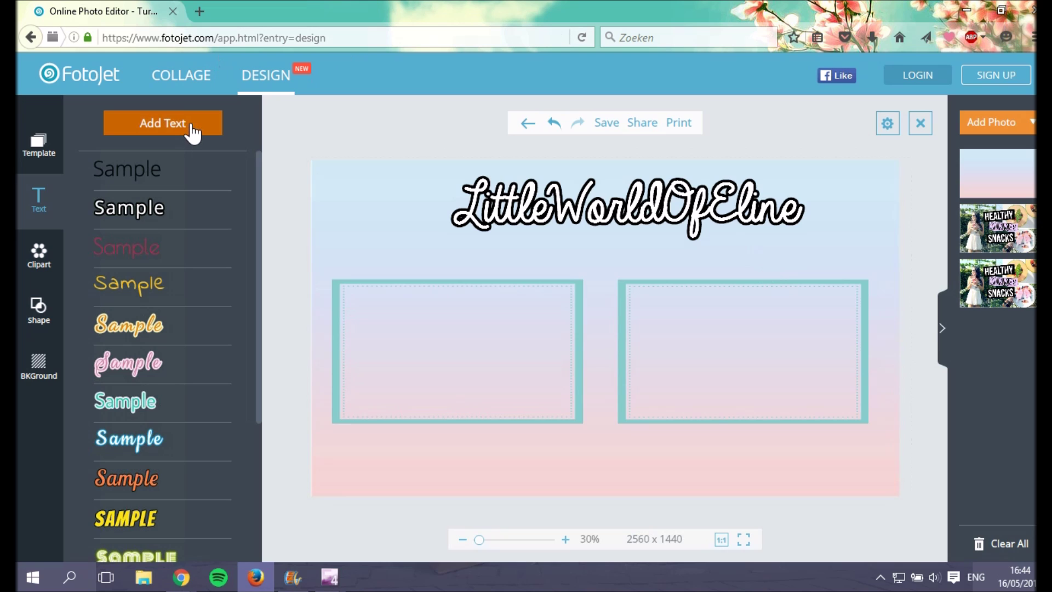
pyautogui.write('Last Video')
pyautogui.moveTo(613, 311); pyautogui.dragTo(463, 246)
pyautogui.doubleClick(616, 327)
pyautogui.write('Random Video')
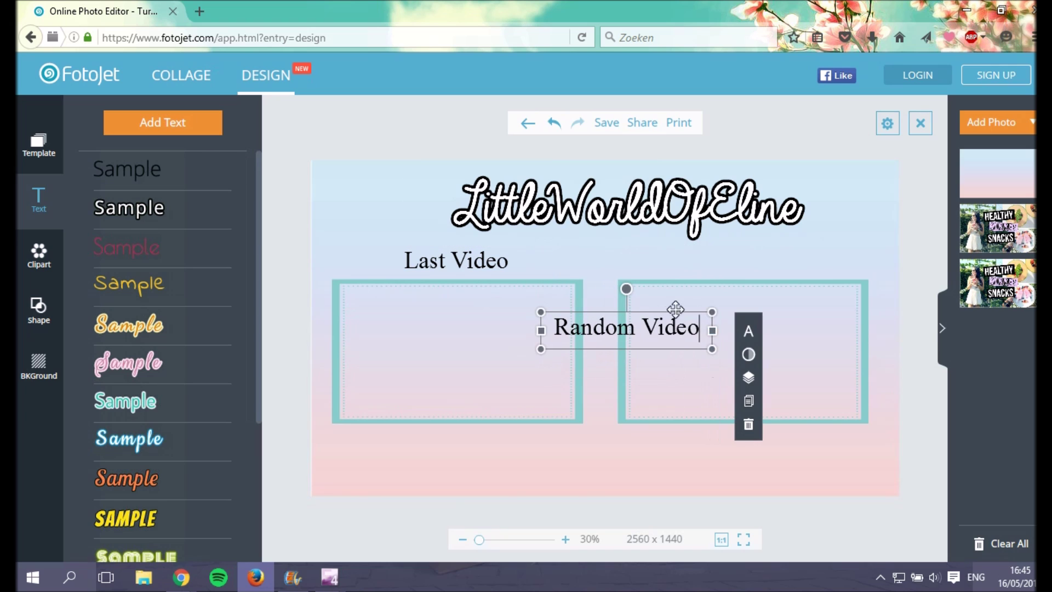
pyautogui.moveTo(677, 308); pyautogui.dragTo(782, 235)
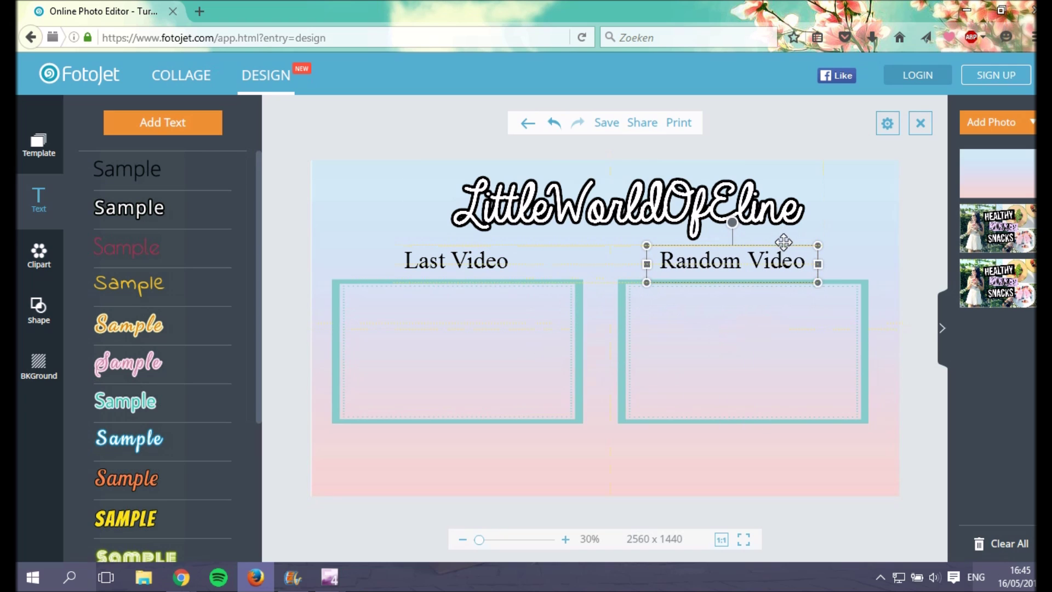
# Compare fonts for the "Random Video" text and give it the Cookie font with the purple outlined text style.
pyautogui.click(616, 263)
pyautogui.click(478, 384)
pyautogui.click(542, 280)
pyautogui.scroll(-8, 513, 382)
pyautogui.scroll(-5, 513, 383)
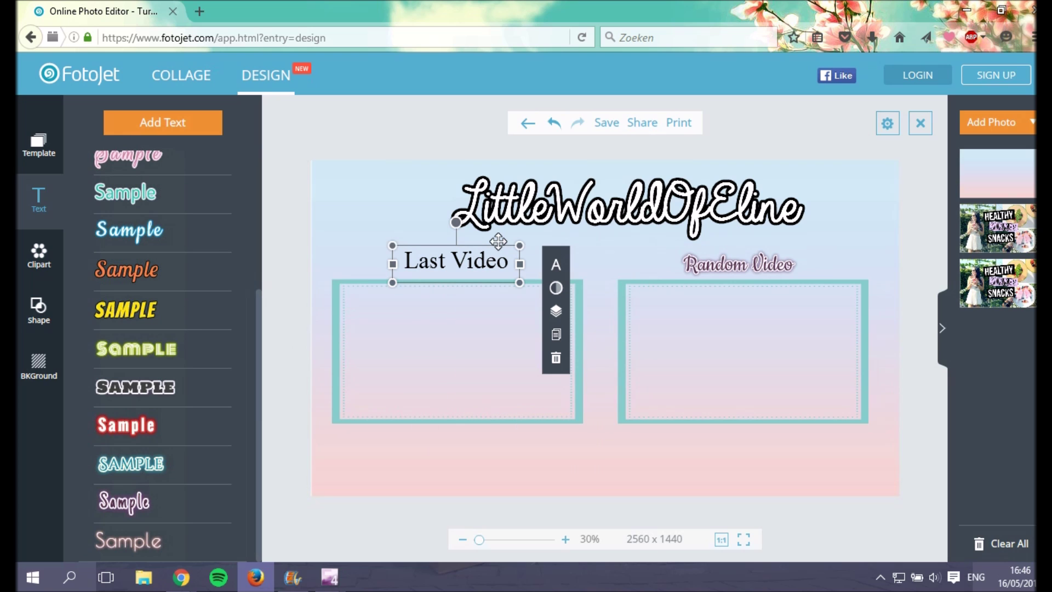
# Give the "Last Video" text the purple outlined text style, the Cookie font and size 25.
pyautogui.click(138, 509)
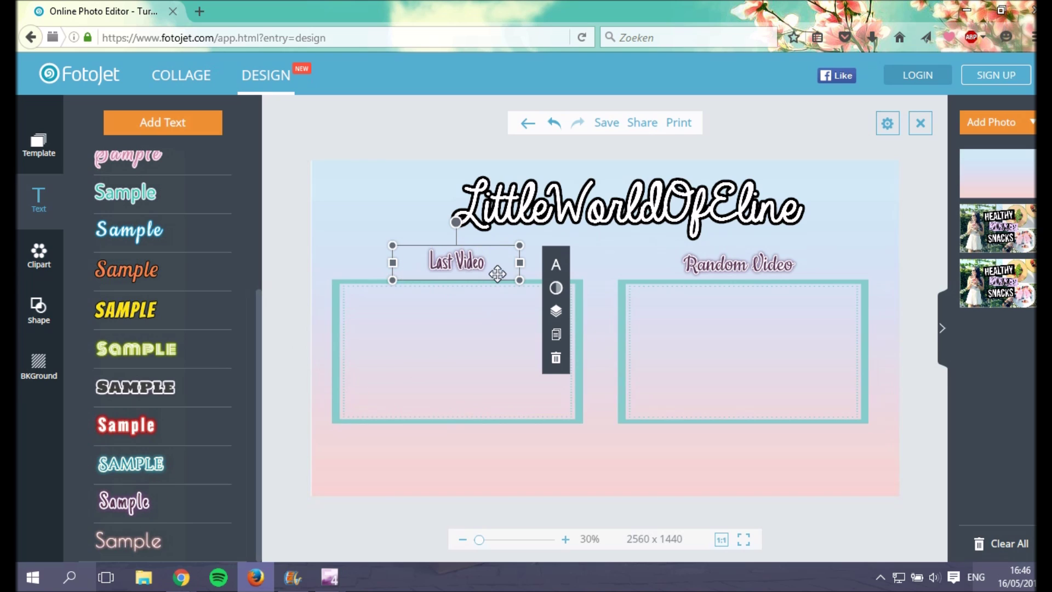
pyautogui.click(557, 267)
pyautogui.scroll(5, 725, 334)
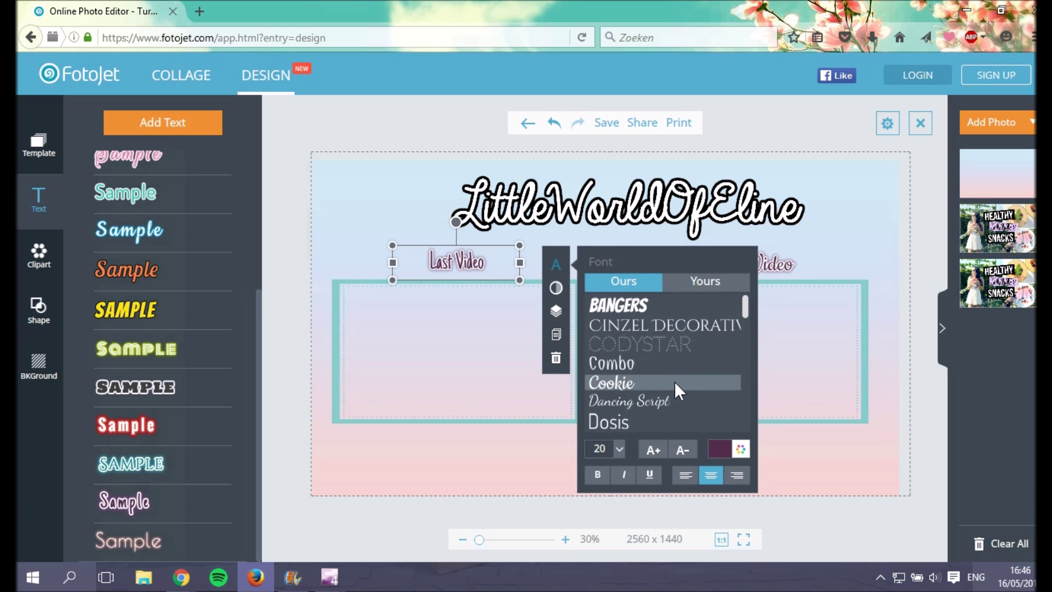
pyautogui.click(675, 381)
pyautogui.doubleClick(612, 445)
pyautogui.write('25')
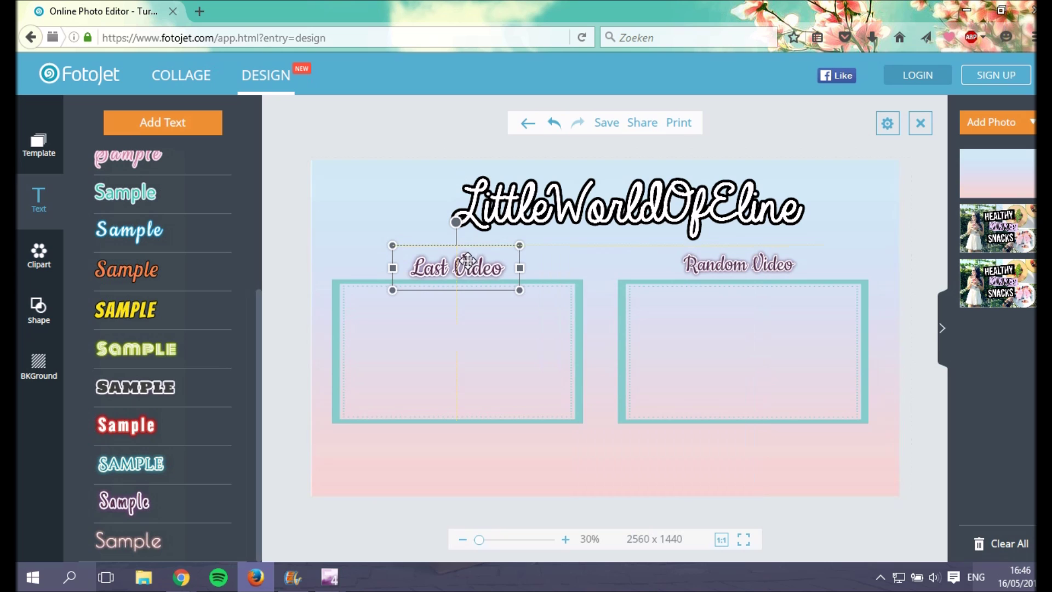
# Move "Last Video" toward the outer side of the left frame and "Random Video" toward the outer side of the right frame.
pyautogui.moveTo(458, 267); pyautogui.dragTo(458, 260)
pyautogui.moveTo(756, 266); pyautogui.dragTo(809, 268)
pyautogui.moveTo(502, 263); pyautogui.dragTo(447, 265)
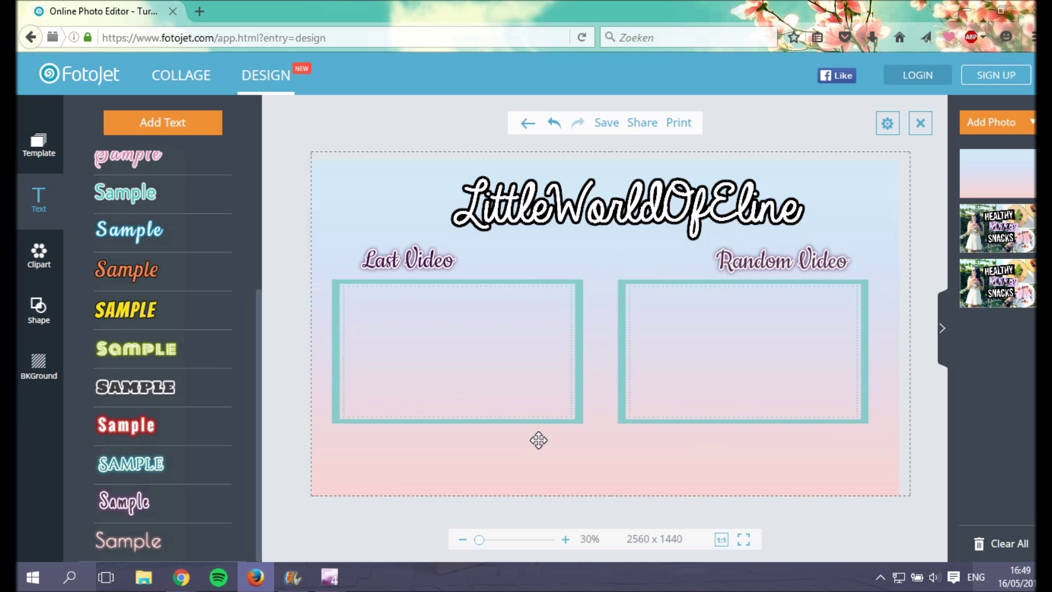
# Switch to Chrome and search Google Images for "subscribe button".
pyautogui.click(209, 13)
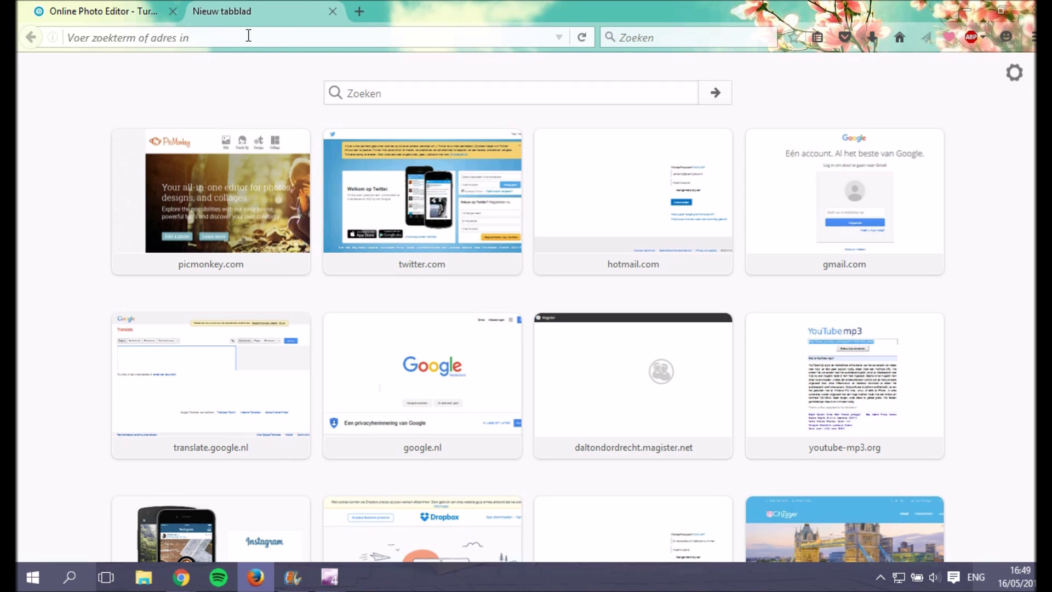
pyautogui.write('goo')
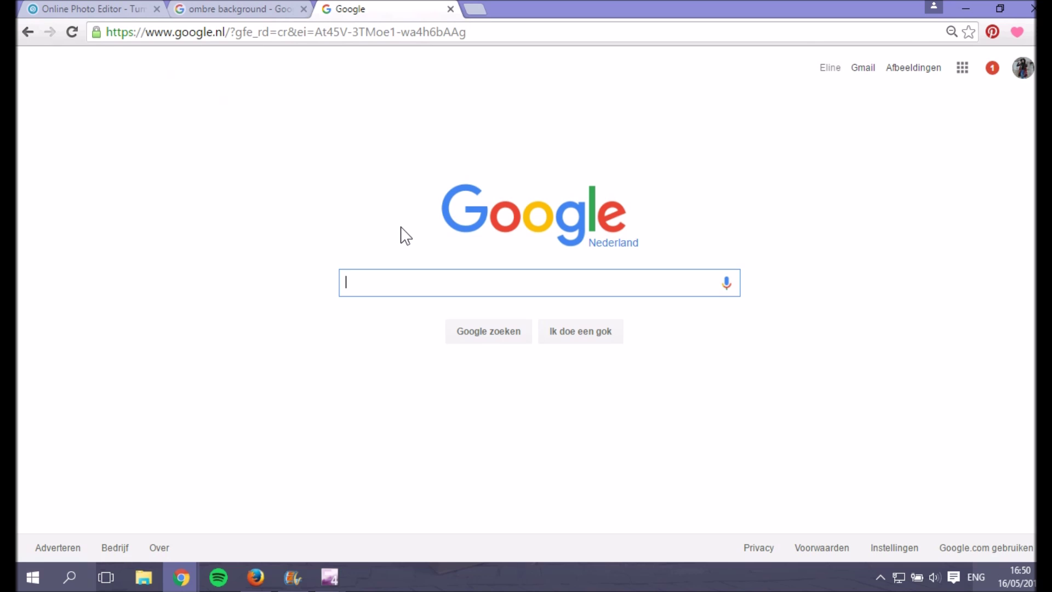
pyautogui.write('subscribe ')
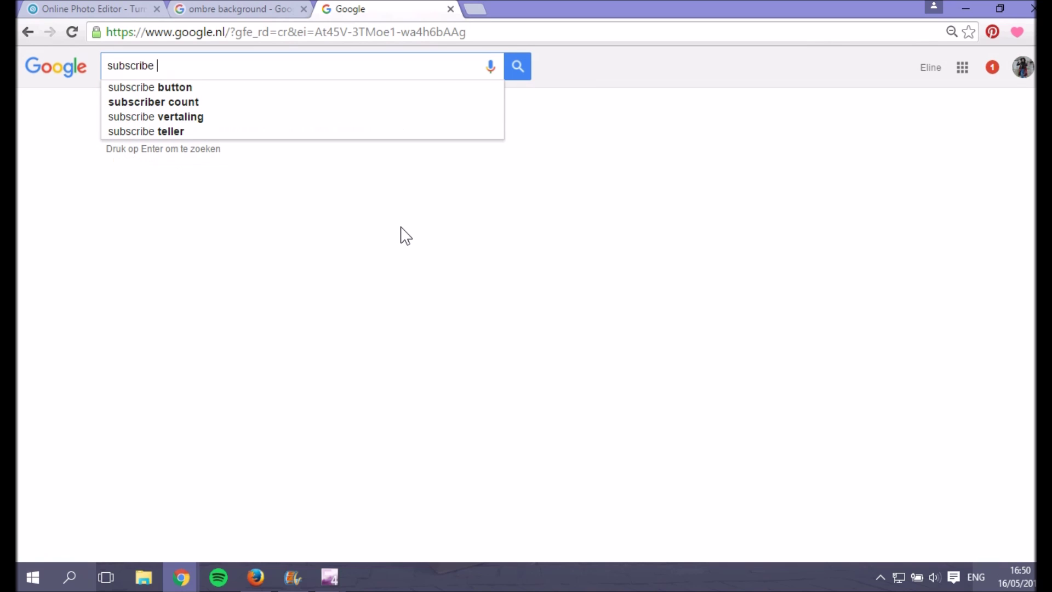
pyautogui.write('button')
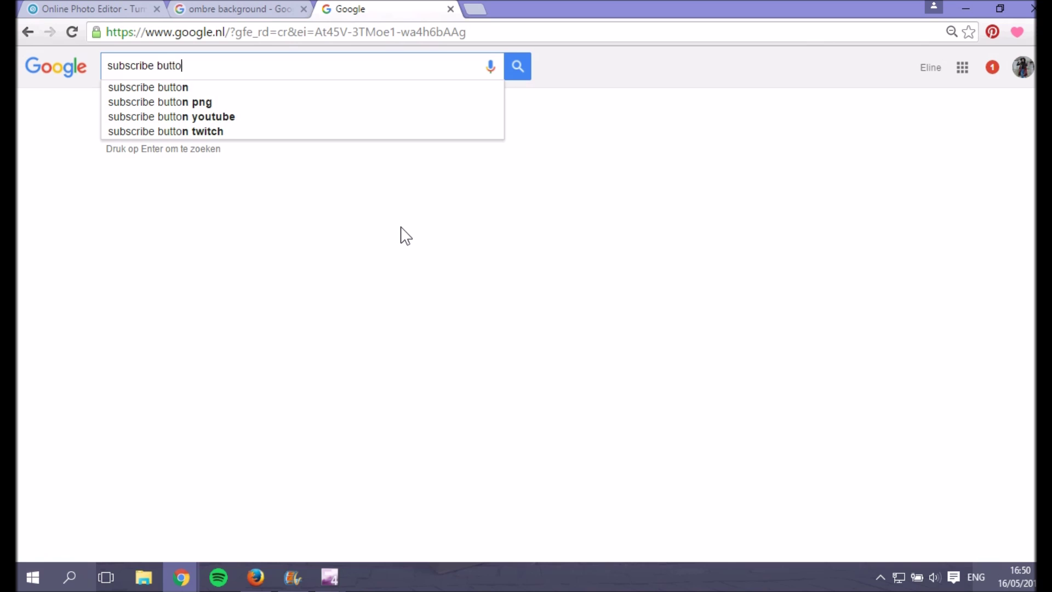
pyautogui.press('Return')
pyautogui.click(200, 114)
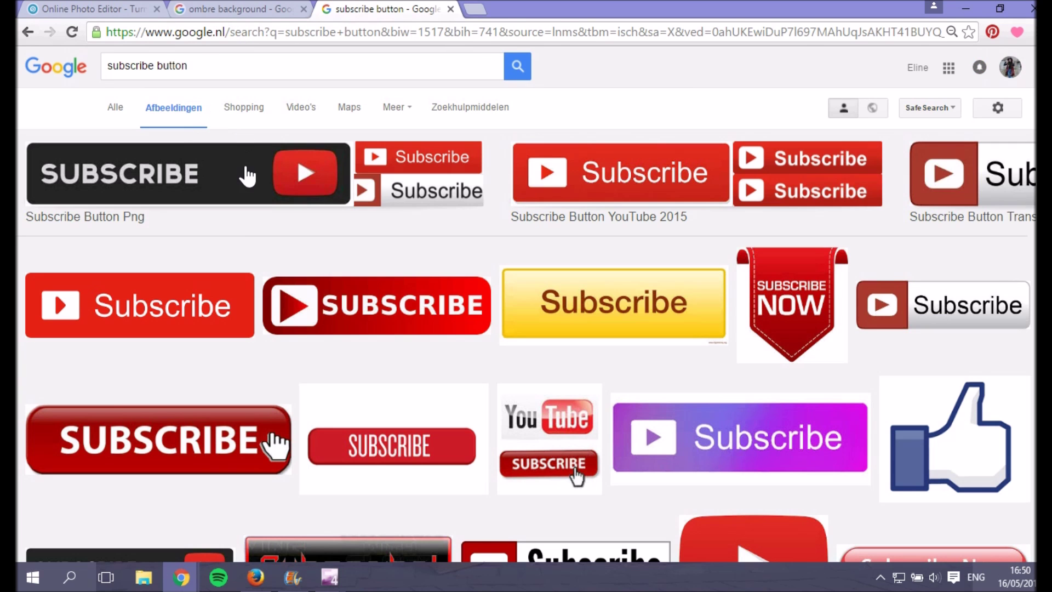
# Pick the plain red 2400 × 669 subscribe button from openclipart.org and save it as the PNG "Subscribe" in the 00 _End Slate folder.
pyautogui.scroll(-1, 244, 171)
pyautogui.scroll(-6, 244, 170)
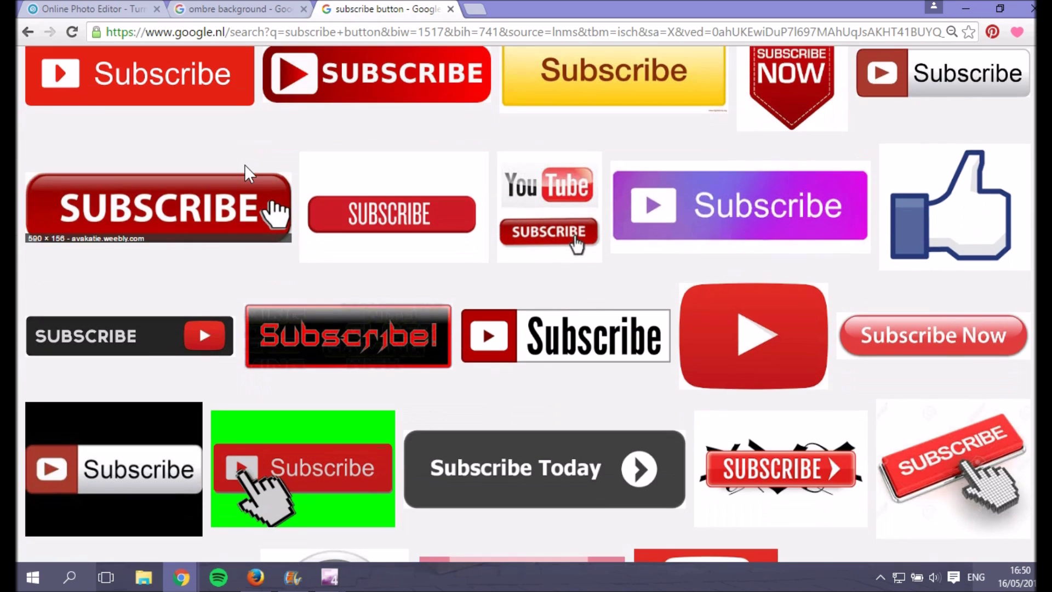
pyautogui.scroll(4, 241, 137)
pyautogui.scroll(3, 235, 95)
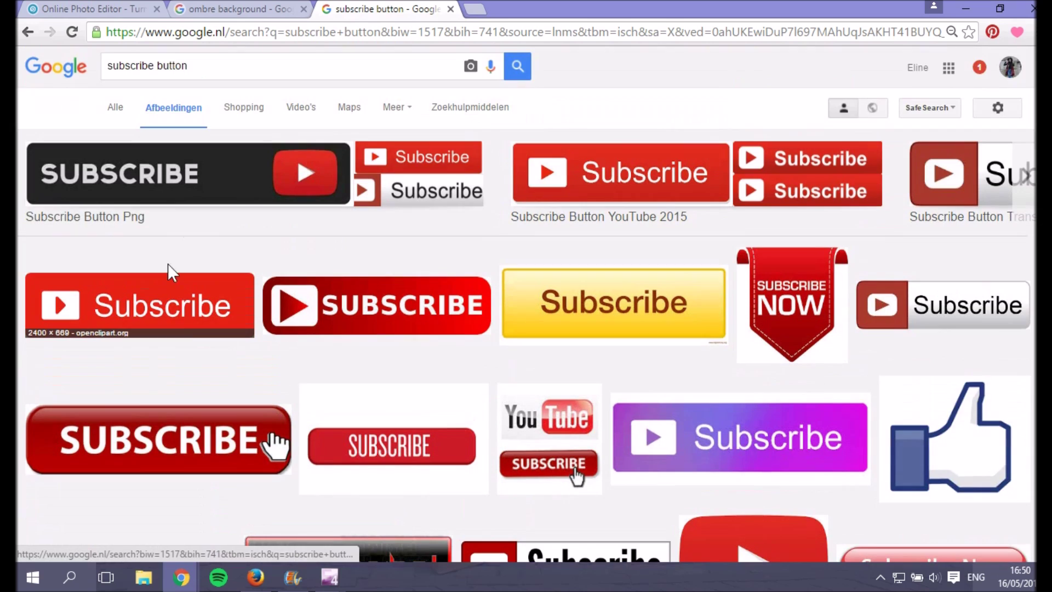
pyautogui.click(200, 331)
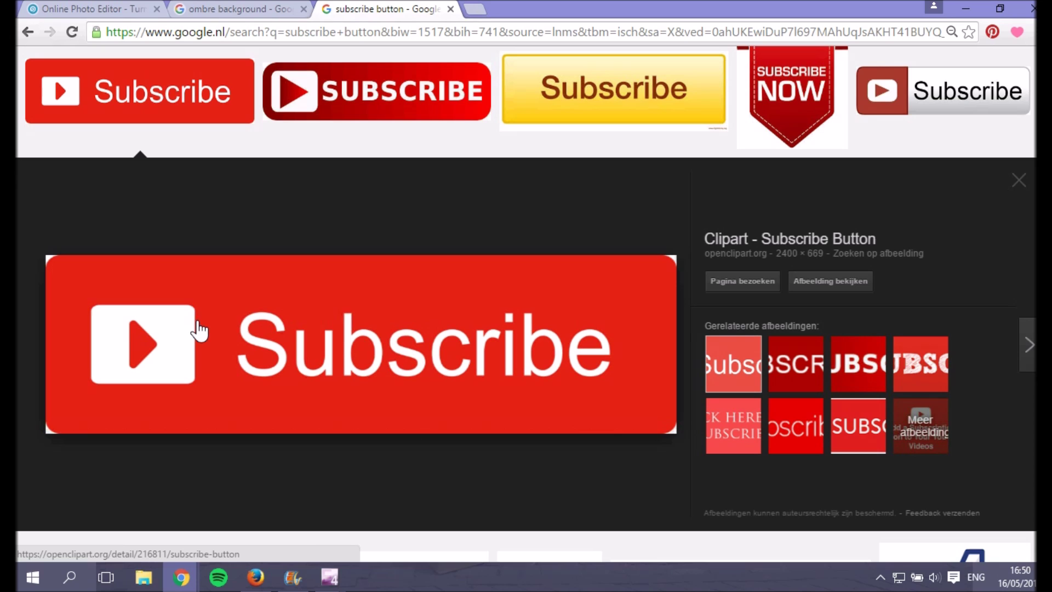
pyautogui.rightClick(433, 310)
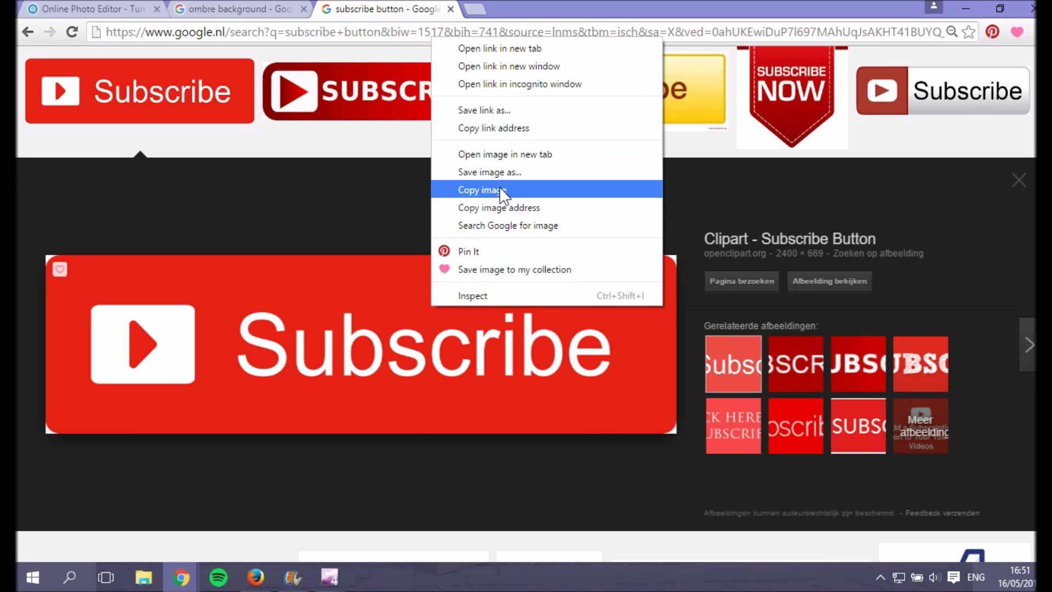
pyautogui.click(489, 172)
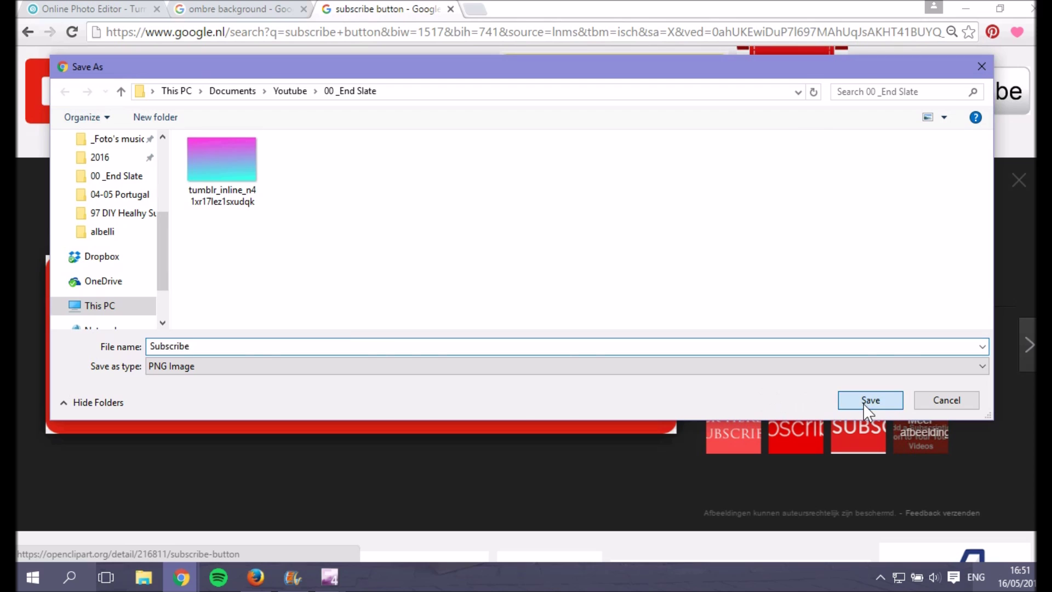
pyautogui.click(870, 402)
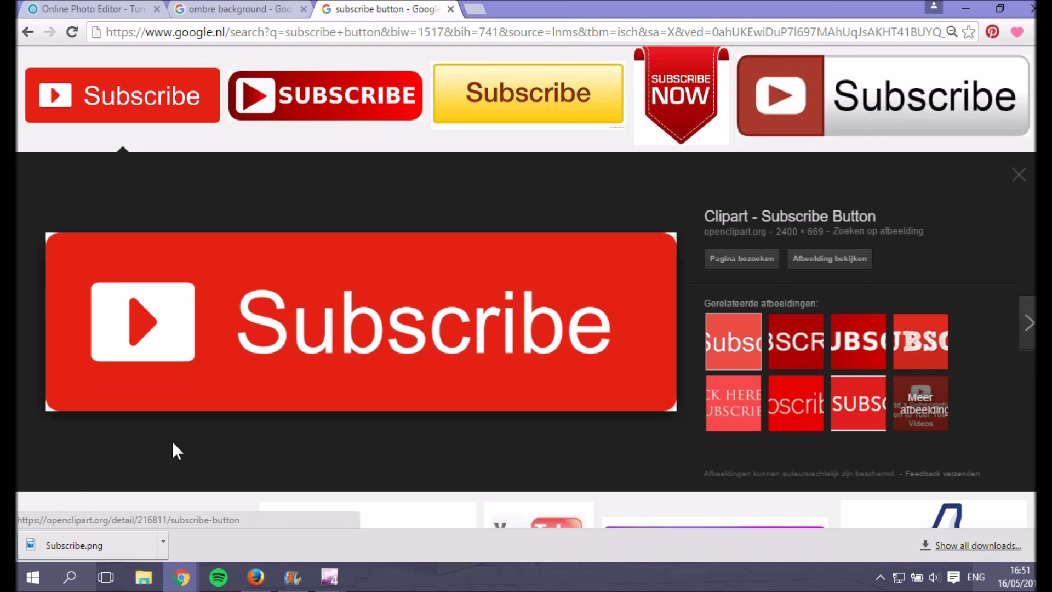
# Switch back to FotoJet in Firefox, import the Subscribe image from 00 _End Slate and place it centred just below the channel name.
pyautogui.click(268, 581)
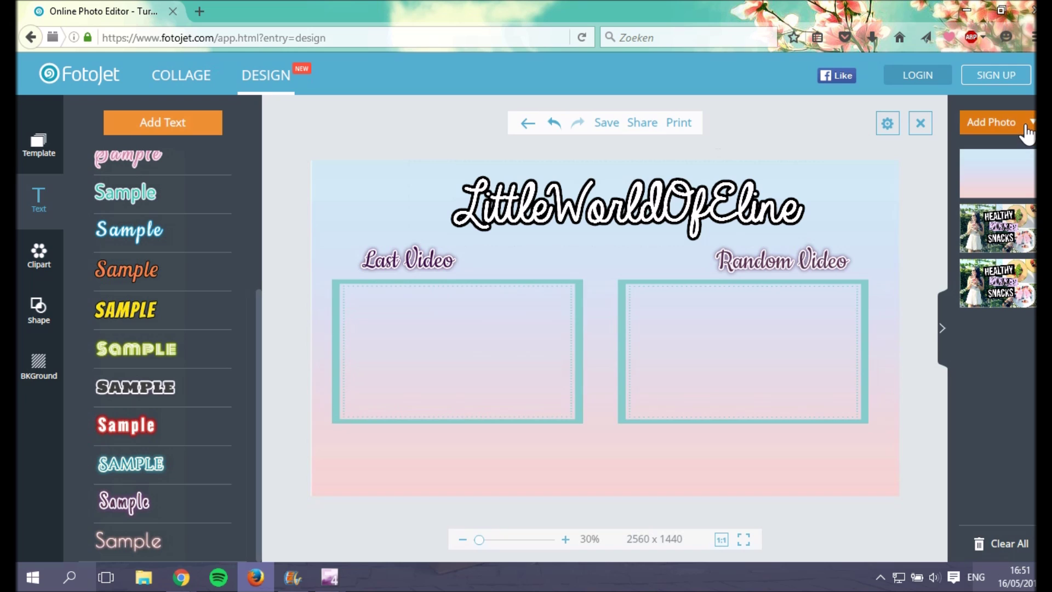
pyautogui.click(992, 123)
pyautogui.click(1002, 153)
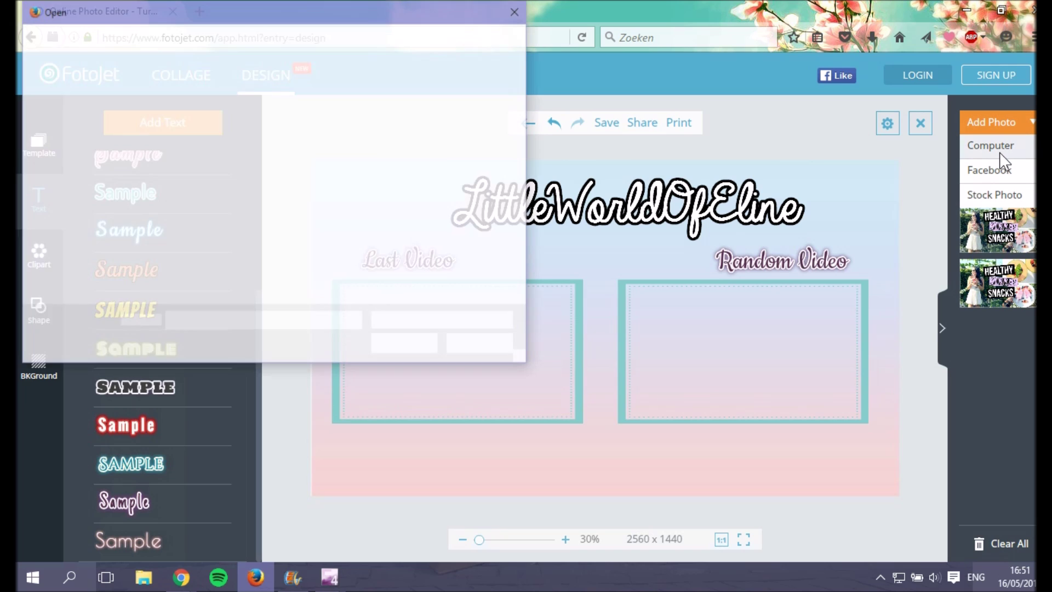
pyautogui.click(85, 159)
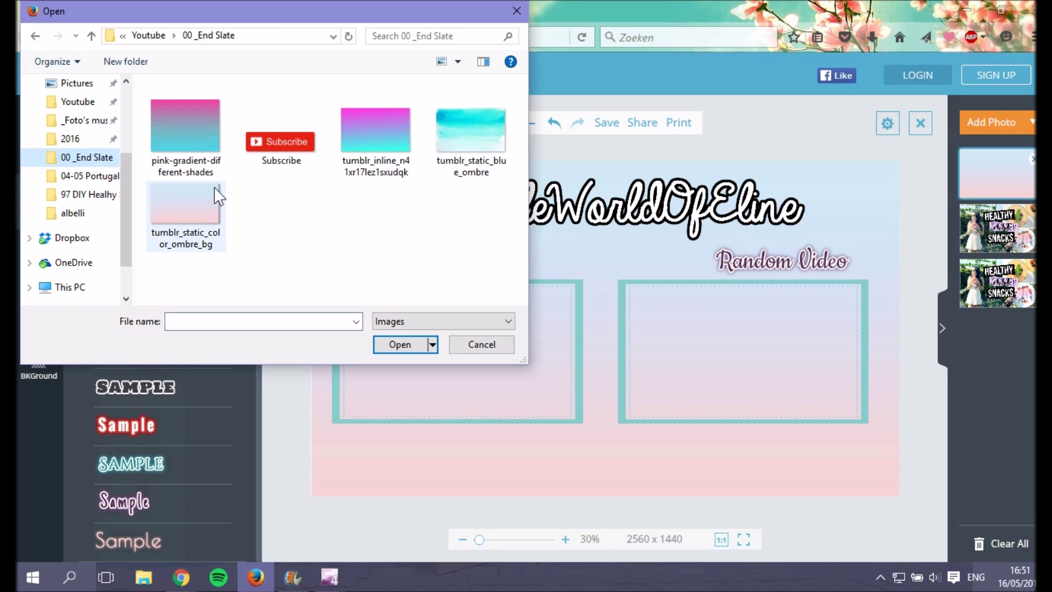
pyautogui.doubleClick(249, 142)
pyautogui.moveTo(626, 323); pyautogui.dragTo(627, 241)
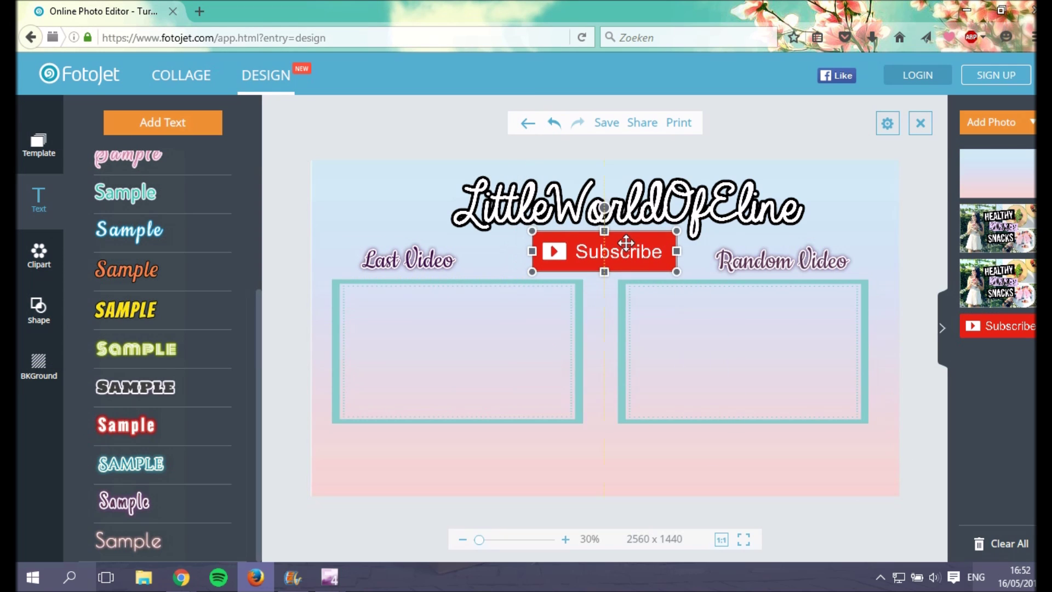
# Compare colour effects on the subscribe button and apply the pinkish-red one.
pyautogui.click(712, 249)
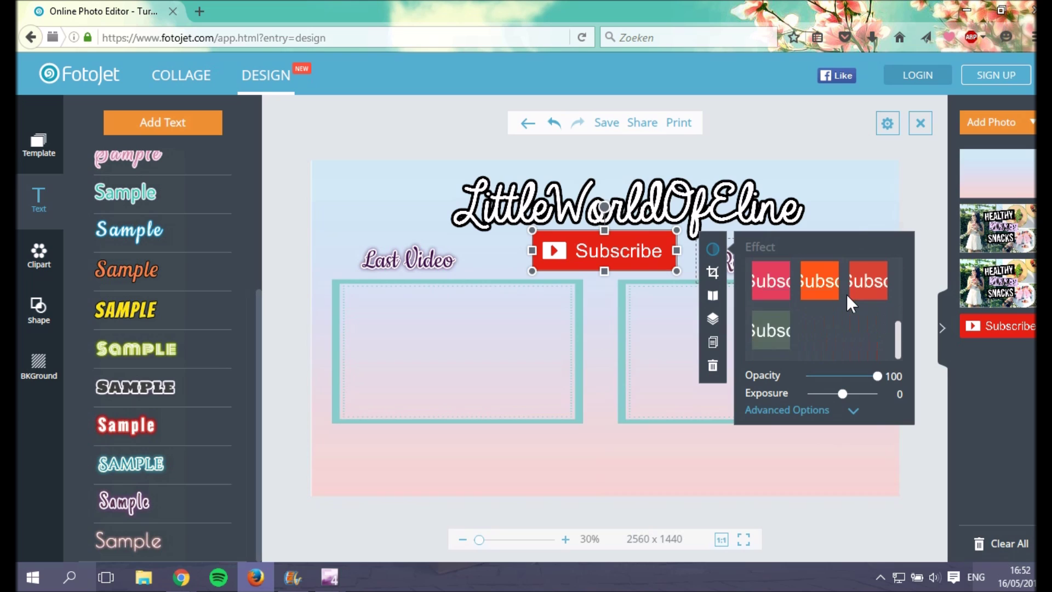
pyautogui.click(860, 303)
pyautogui.scroll(3, 853, 313)
pyautogui.scroll(-5, 850, 323)
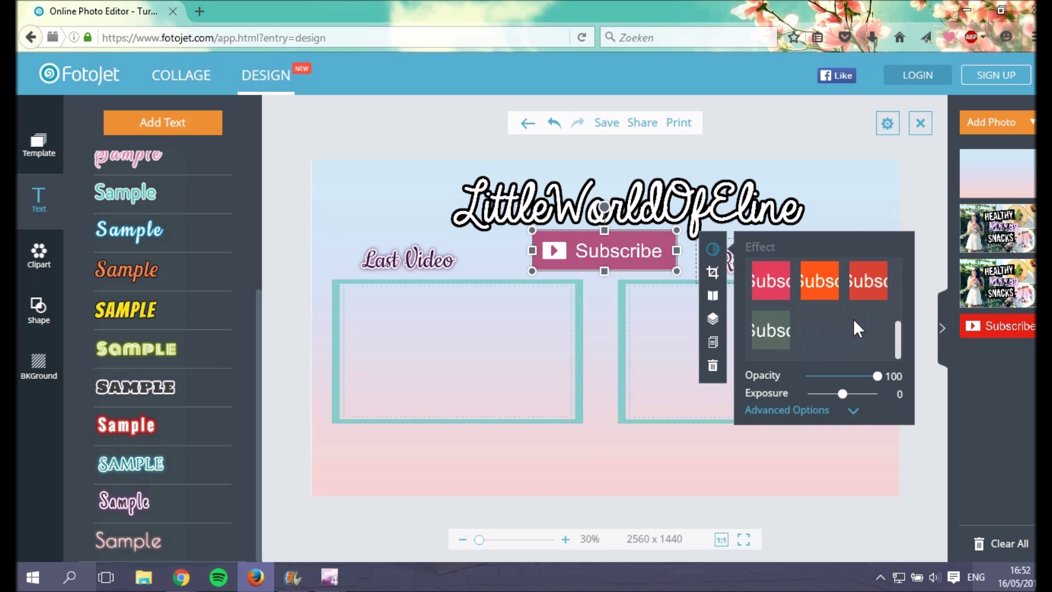
pyautogui.click(779, 330)
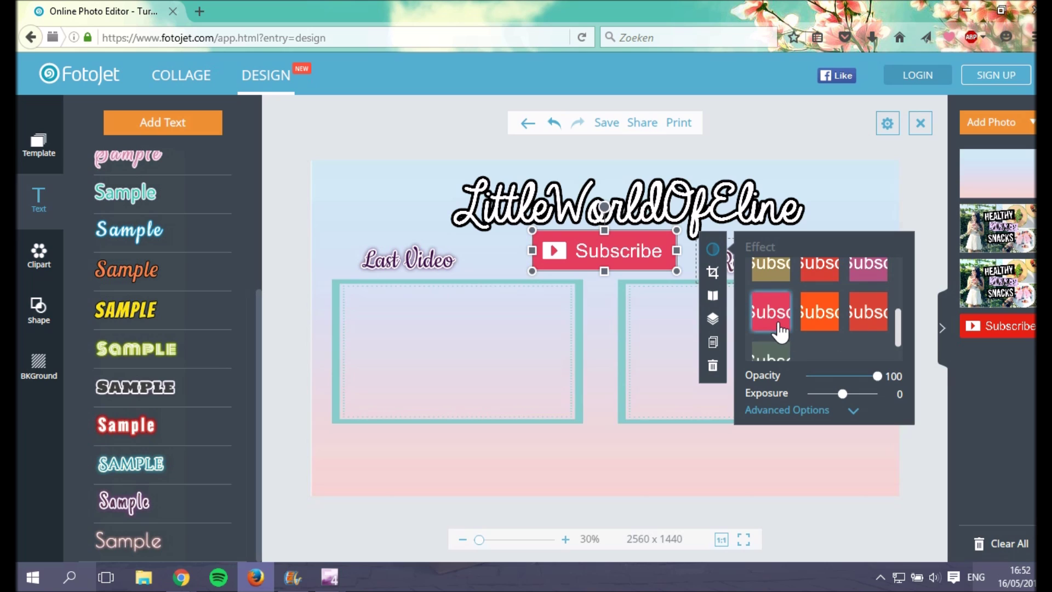
pyautogui.click(622, 459)
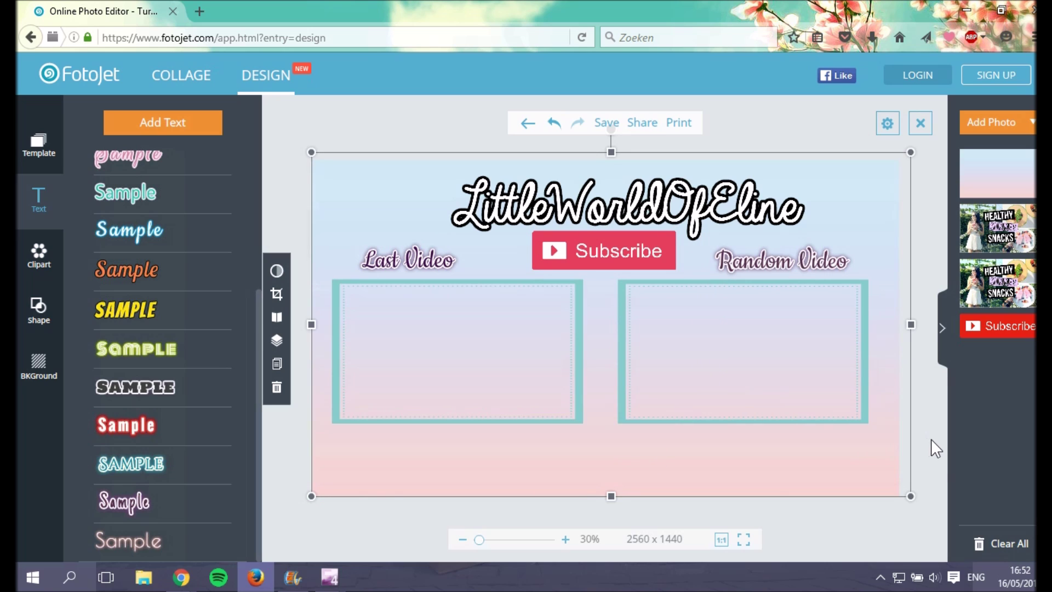
pyautogui.click(938, 459)
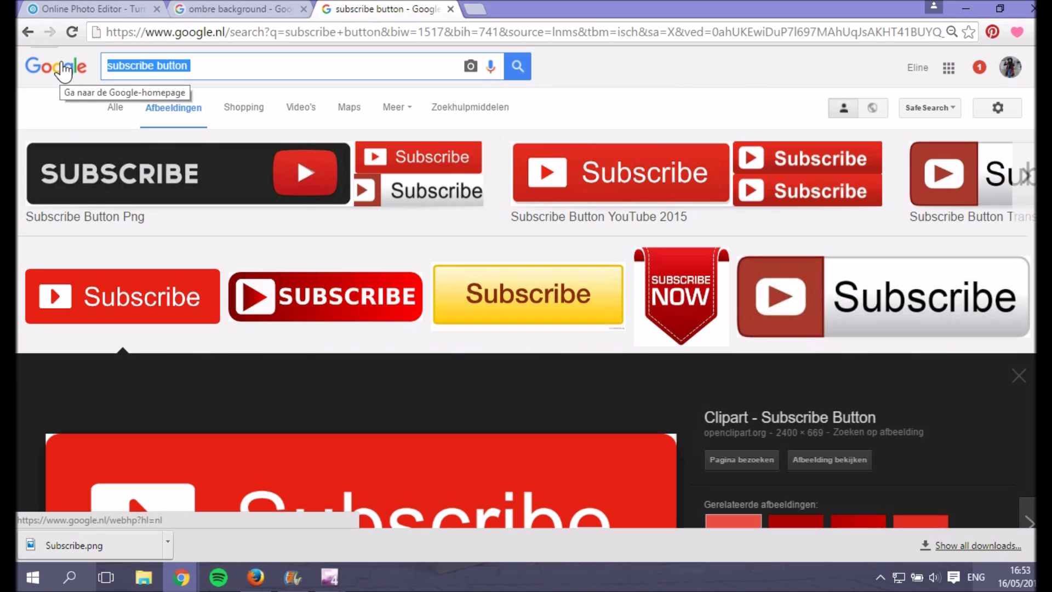
# Switch to Chrome, search images for "instagram logo png" and save the transparent black Instagram logo as insta3.png.
pyautogui.write('instagram ')
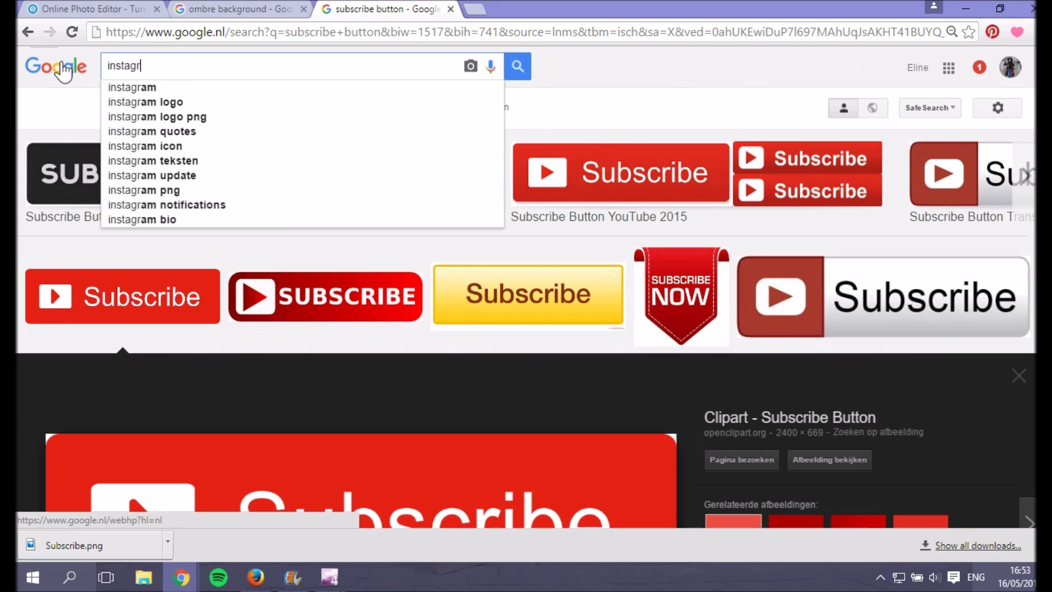
pyautogui.write('logo')
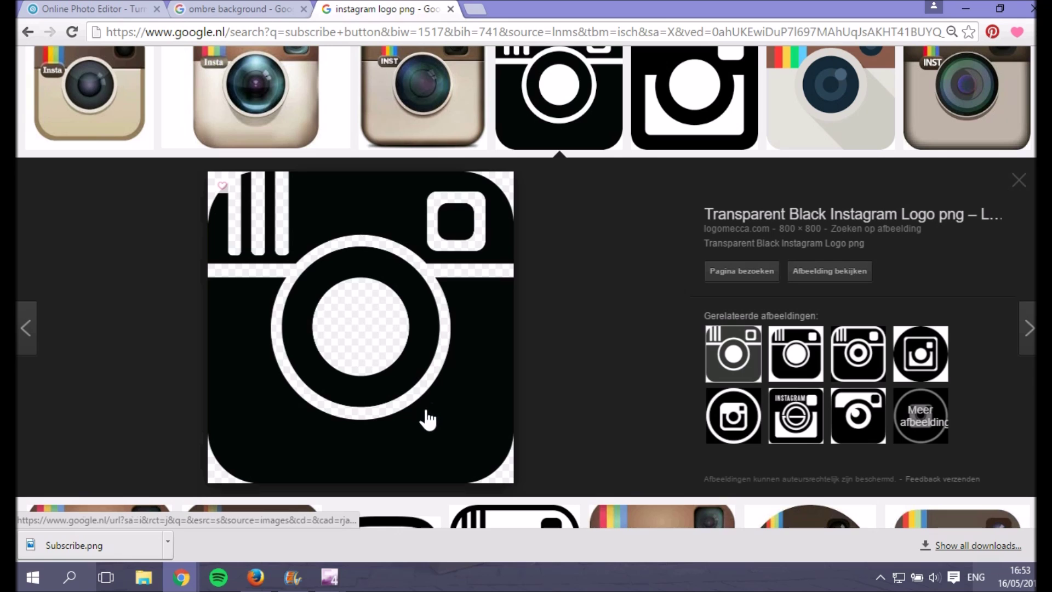
pyautogui.rightClick(424, 410)
pyautogui.click(521, 272)
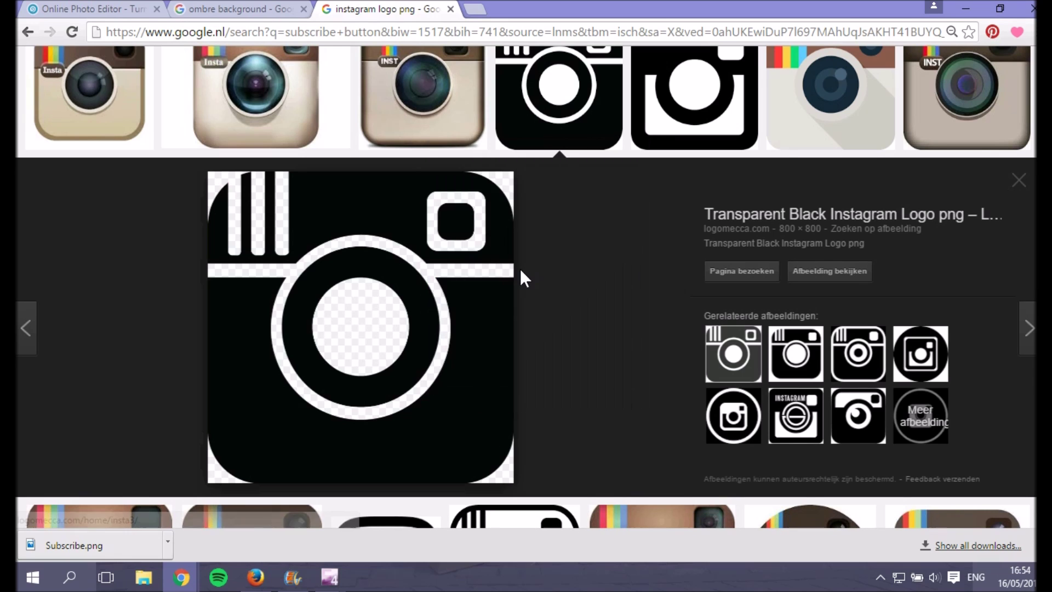
pyautogui.press('Return')
# Search images for "twitter logo png" and save the black square Twitter logo as twitter-square-logo.png.
pyautogui.scroll(4, 384, 219)
pyautogui.moveTo(218, 69); pyautogui.dragTo(94, 72)
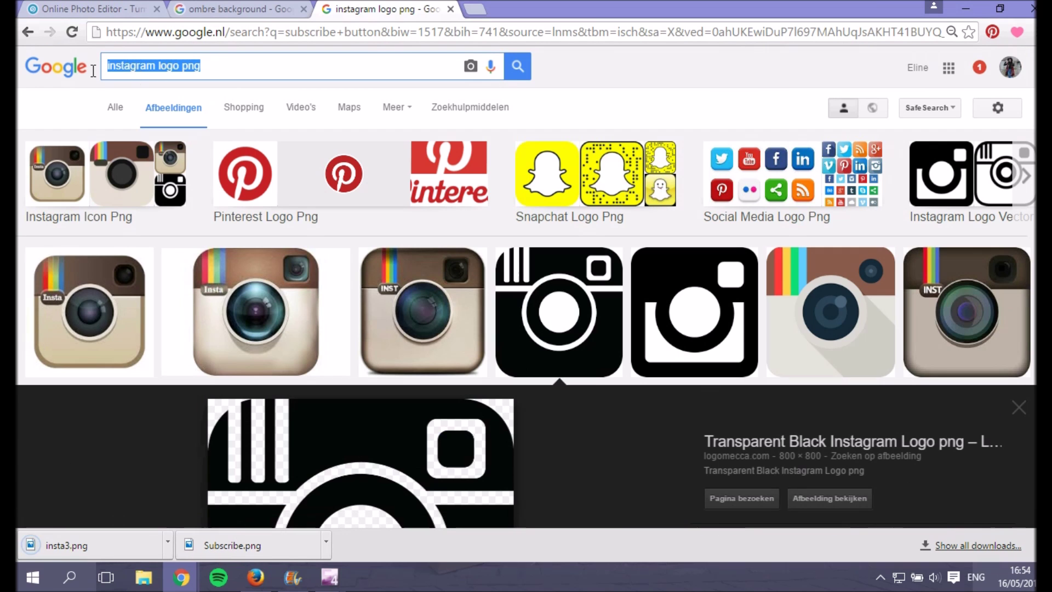
pyautogui.write('twitter ')
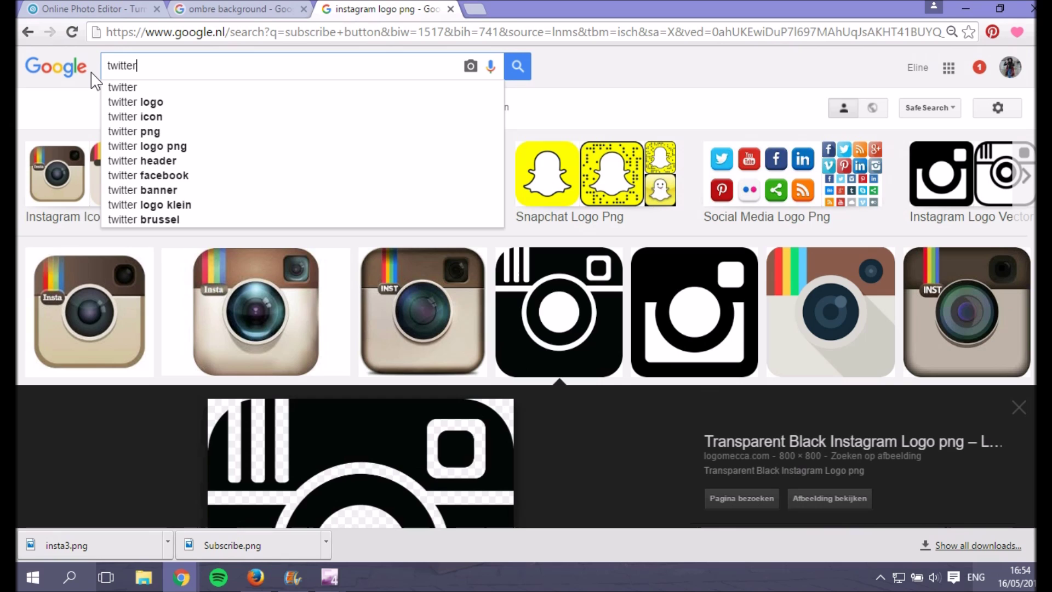
pyautogui.write('logo pbg')
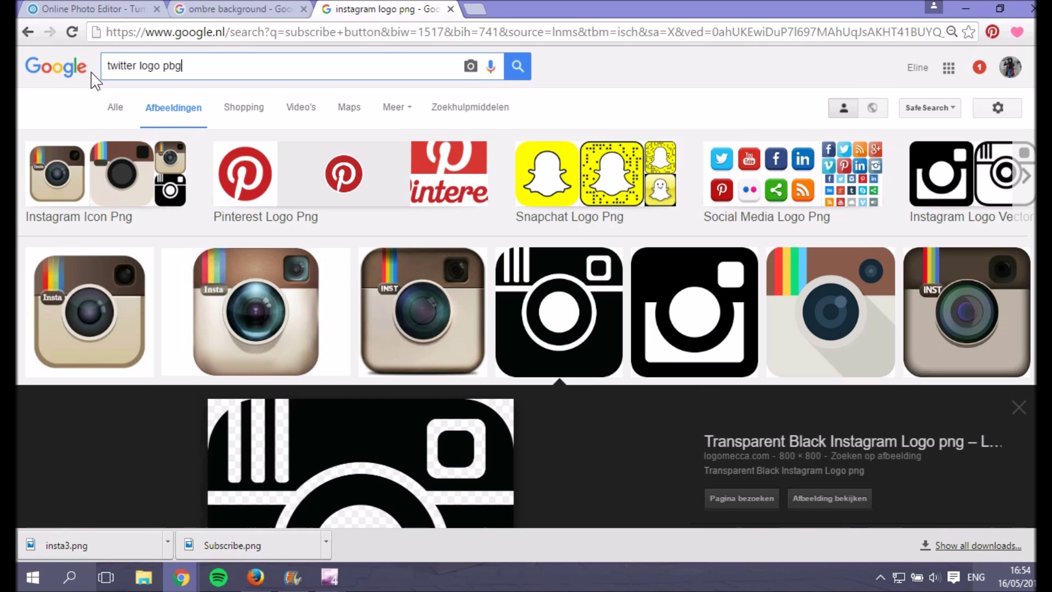
pyautogui.write('ng')
pyautogui.press('Return')
pyautogui.click(408, 466)
pyautogui.rightClick(441, 359)
pyautogui.click(451, 380)
pyautogui.press('Return')
# Search images for "snapchat logo png" and save the black rounded-square Snapchat icon from iconsdb.com.
pyautogui.tripleClick(102, 75)
pyautogui.write('snapc')
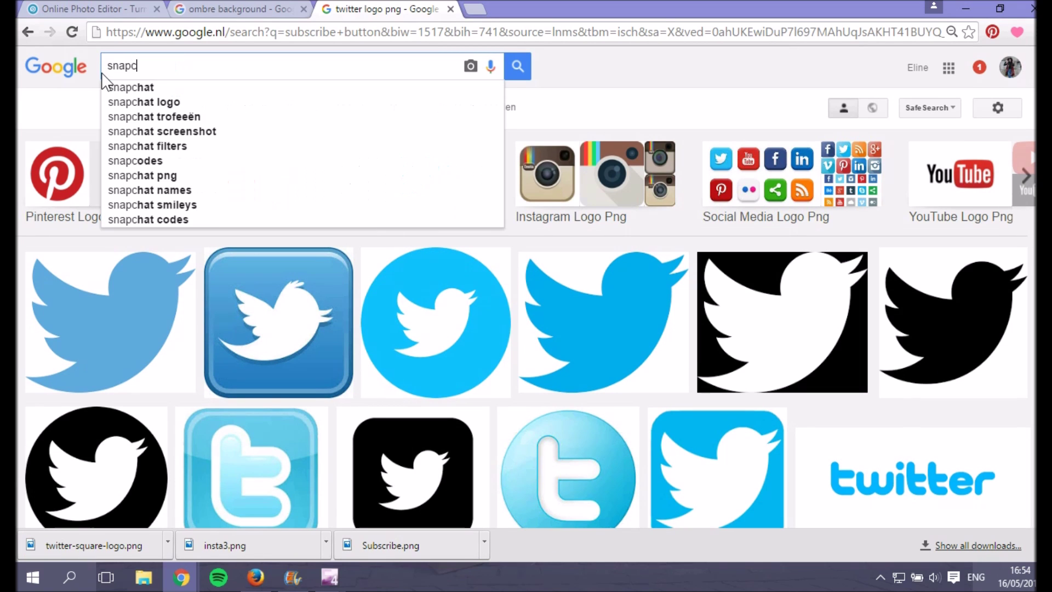
pyautogui.write('hat logo png')
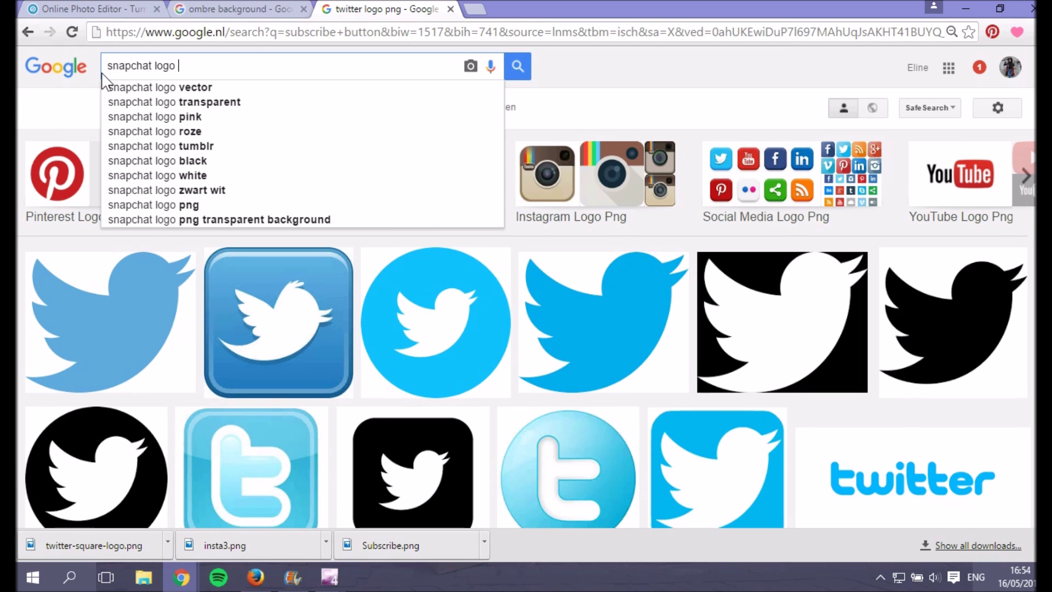
pyautogui.press('Return')
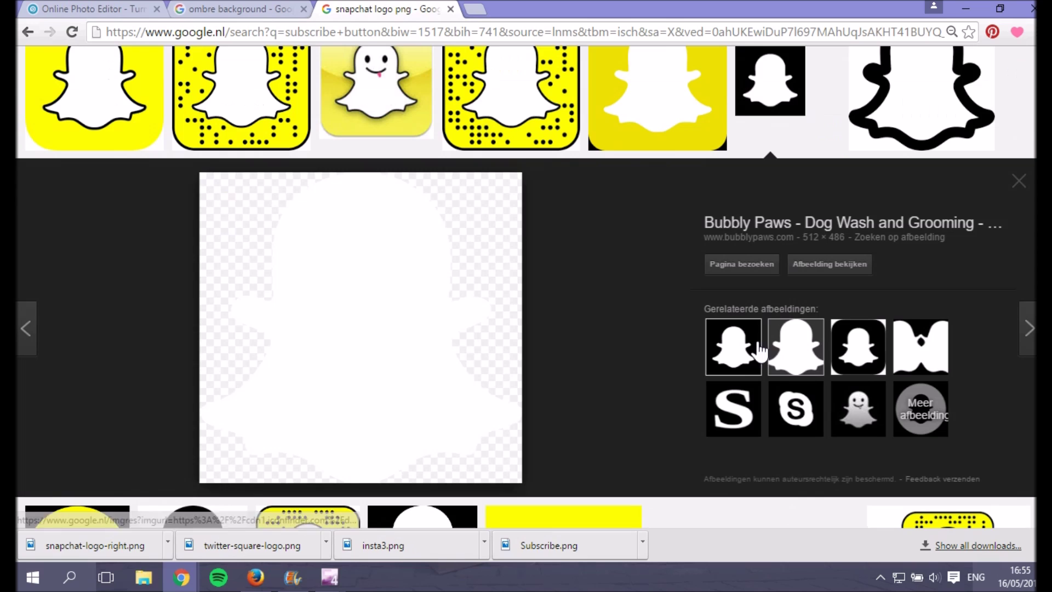
pyautogui.click(858, 360)
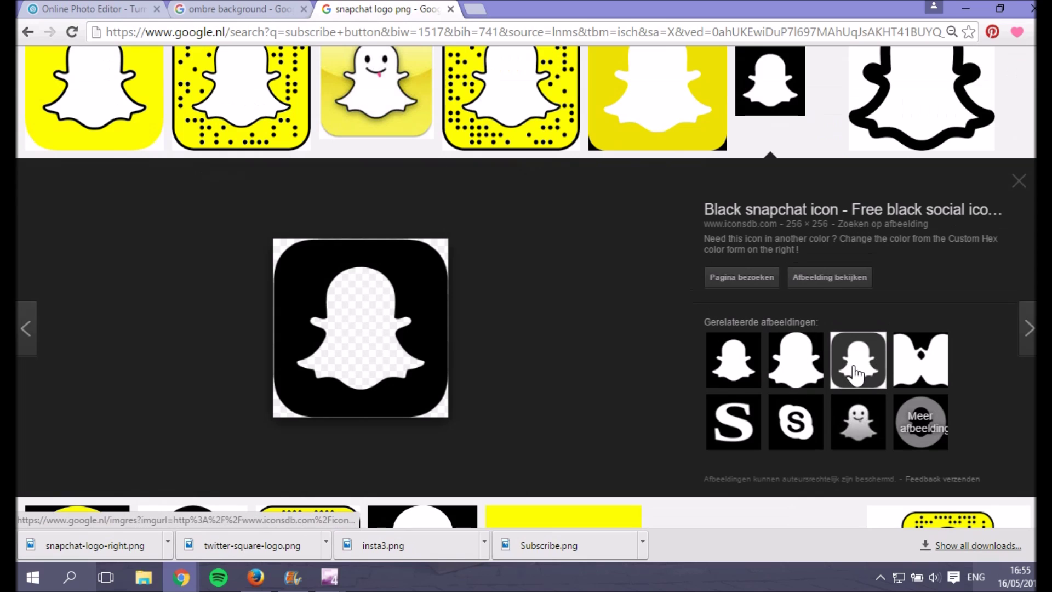
pyautogui.rightClick(329, 296)
pyautogui.click(416, 162)
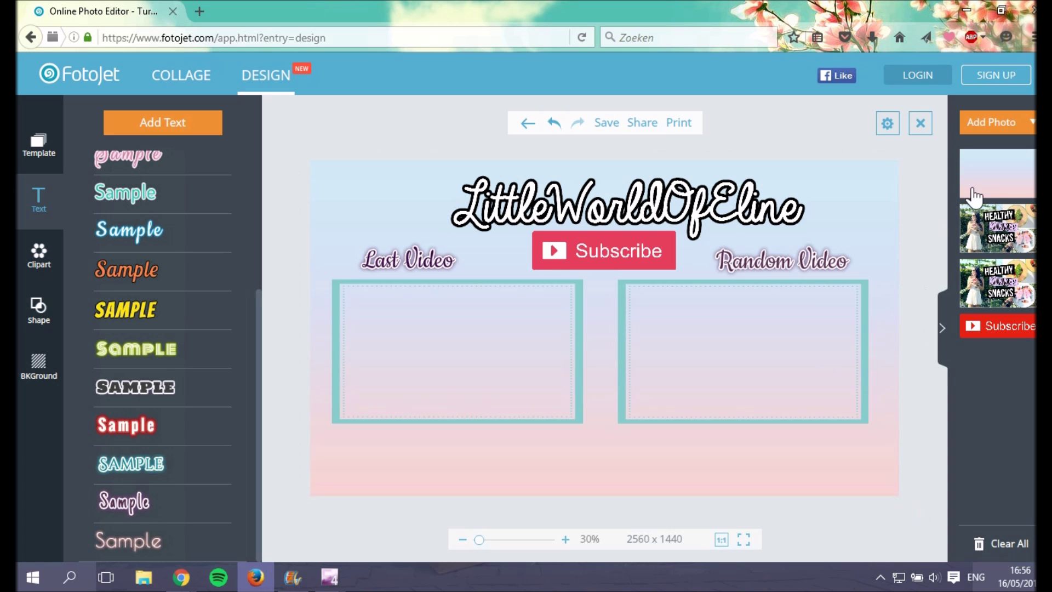
# Import the saved social media logos from the computer and add the Instagram and Twitter logos to the end slate.
pyautogui.click(991, 122)
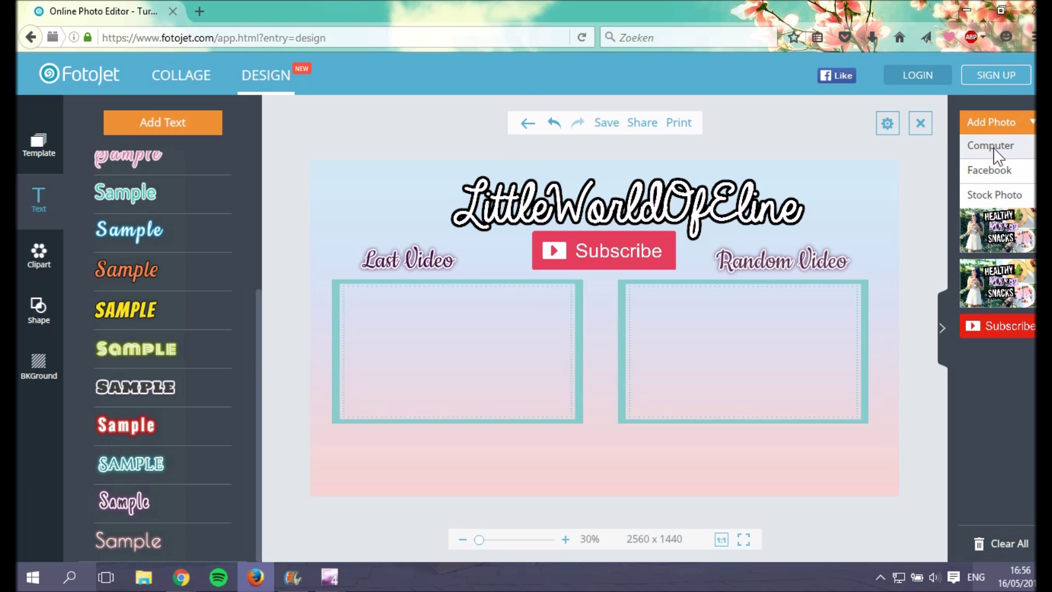
pyautogui.click(995, 147)
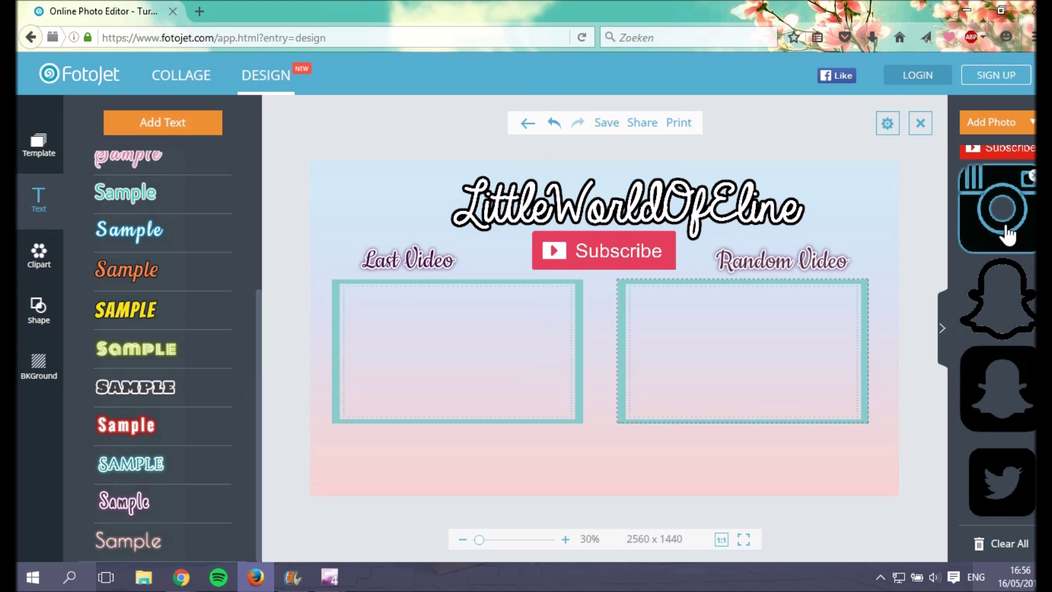
pyautogui.click(1010, 200)
pyautogui.moveTo(1021, 488); pyautogui.dragTo(417, 446)
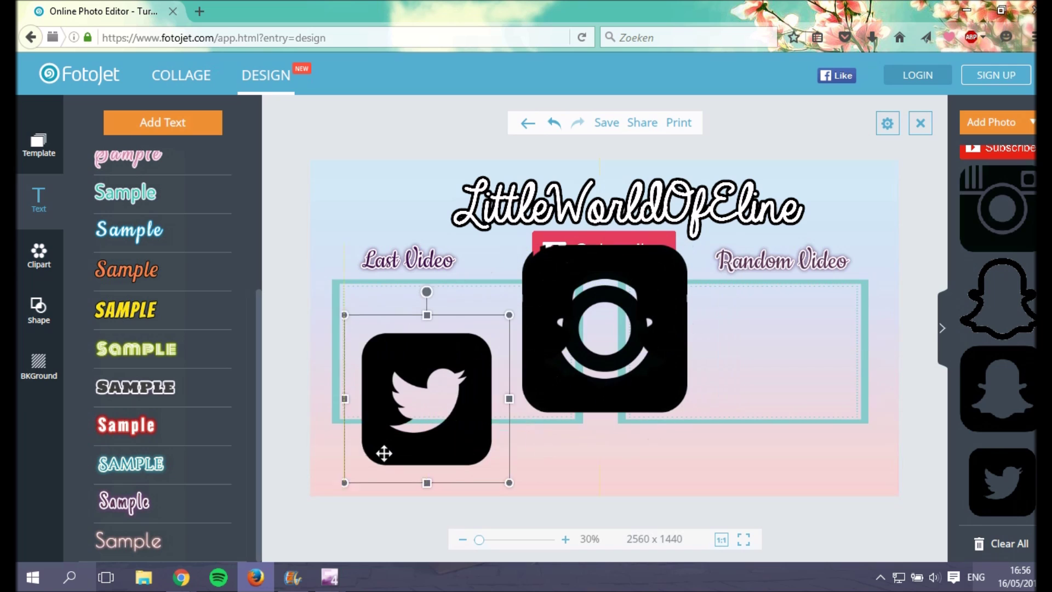
# Shrink the logos and line them up beneath the video frames in the order Instagram, Twitter, Snapchat.
pyautogui.moveTo(496, 482); pyautogui.dragTo(377, 456)
pyautogui.click(376, 371)
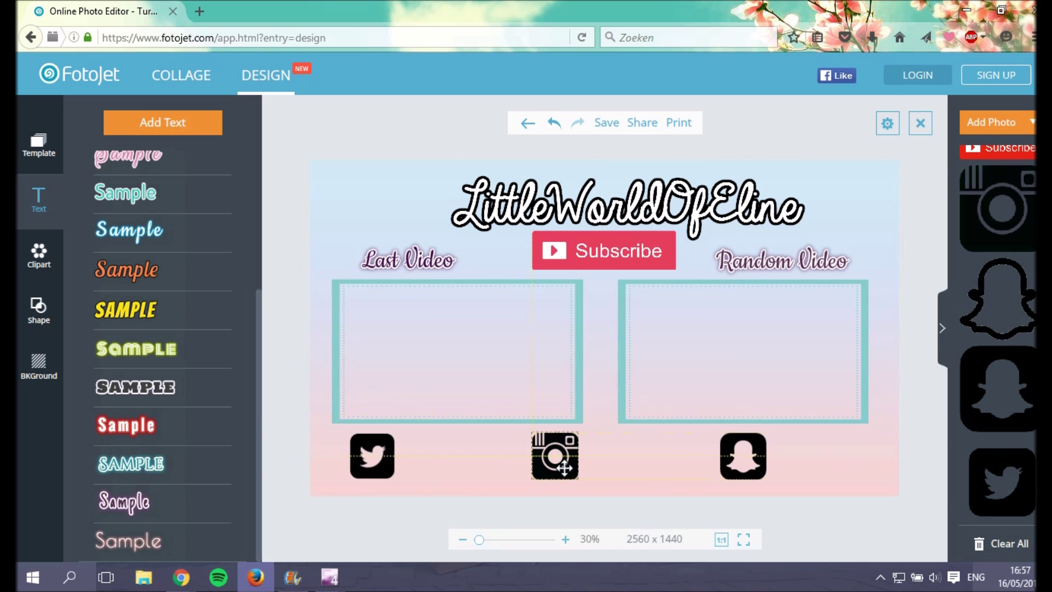
pyautogui.moveTo(545, 460); pyautogui.dragTo(519, 461)
pyautogui.moveTo(432, 455); pyautogui.dragTo(360, 456)
pyautogui.moveTo(496, 472); pyautogui.dragTo(538, 472)
# Add a text with the Instagram handle, widen it to fit one line and place it beside the Instagram logo.
pyautogui.scroll(3, 159, 274)
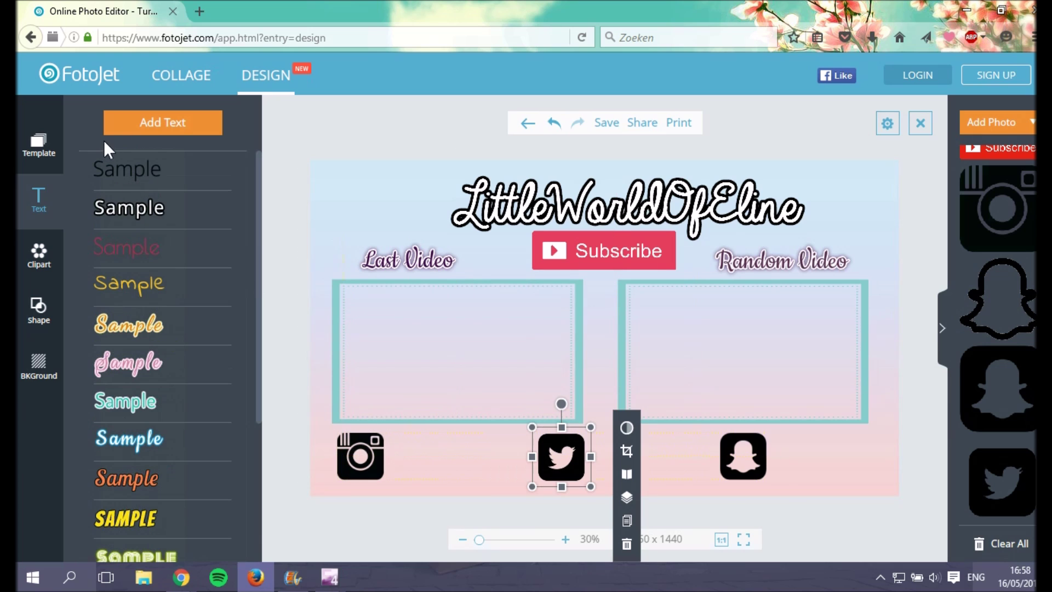
pyautogui.click(174, 131)
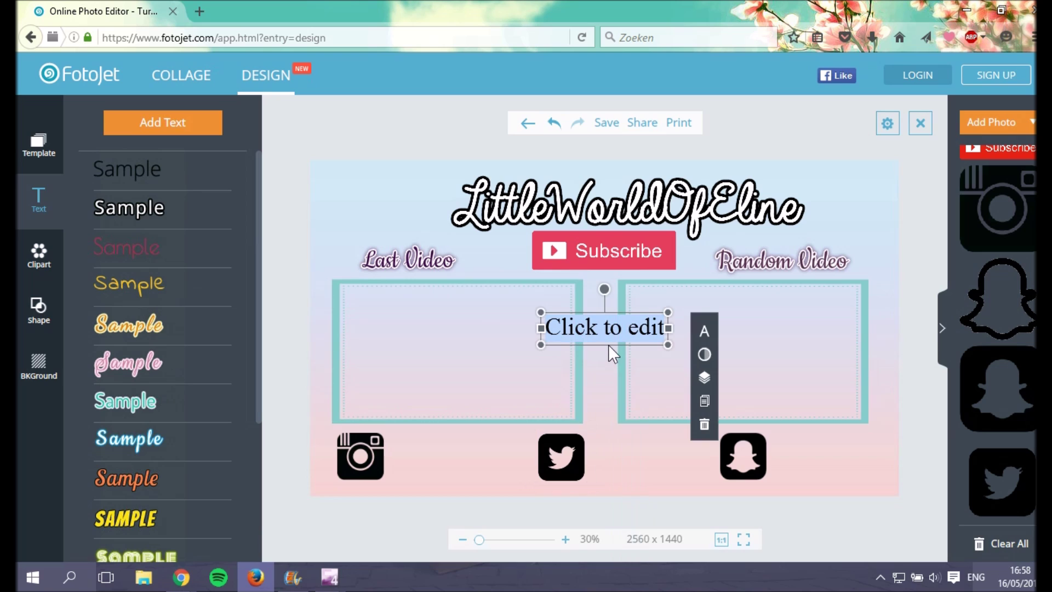
pyautogui.write('Littleworldofeline')
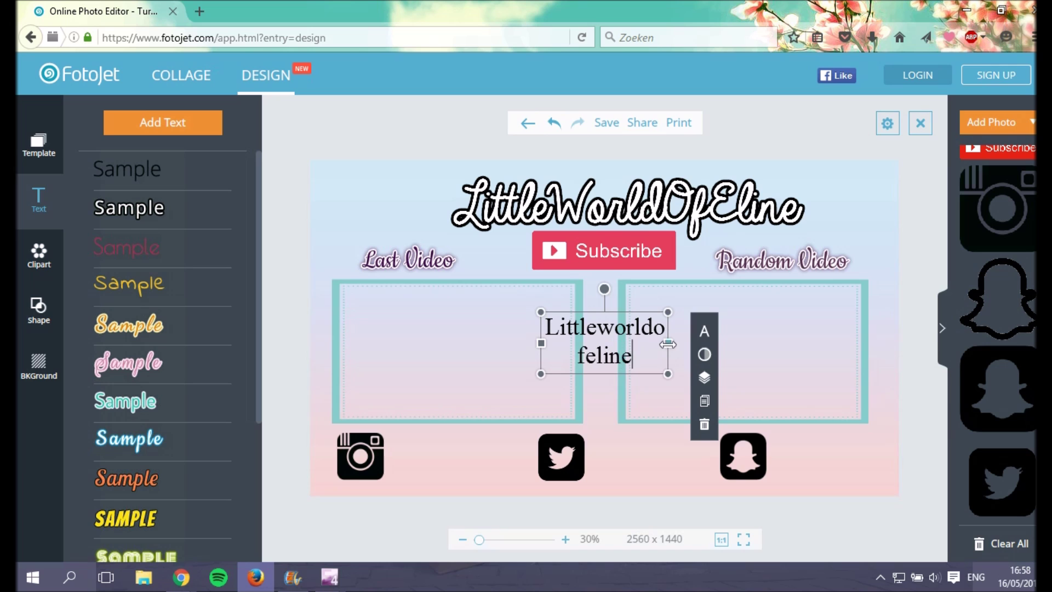
pyautogui.moveTo(668, 343); pyautogui.dragTo(726, 337)
pyautogui.moveTo(630, 337); pyautogui.dragTo(453, 456)
# Add the Twitter and Snapchat handles in the same script font and place each beside its logo.
pyautogui.click(561, 457)
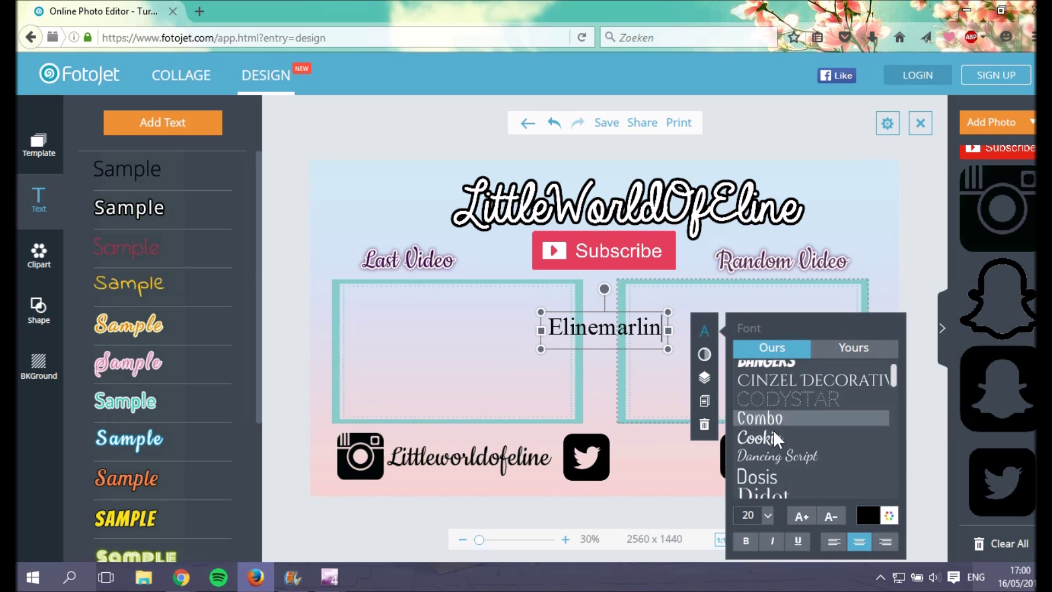
pyautogui.moveTo(602, 329); pyautogui.dragTo(830, 456)
pyautogui.click(756, 452)
pyautogui.click(755, 520)
pyautogui.click(599, 444)
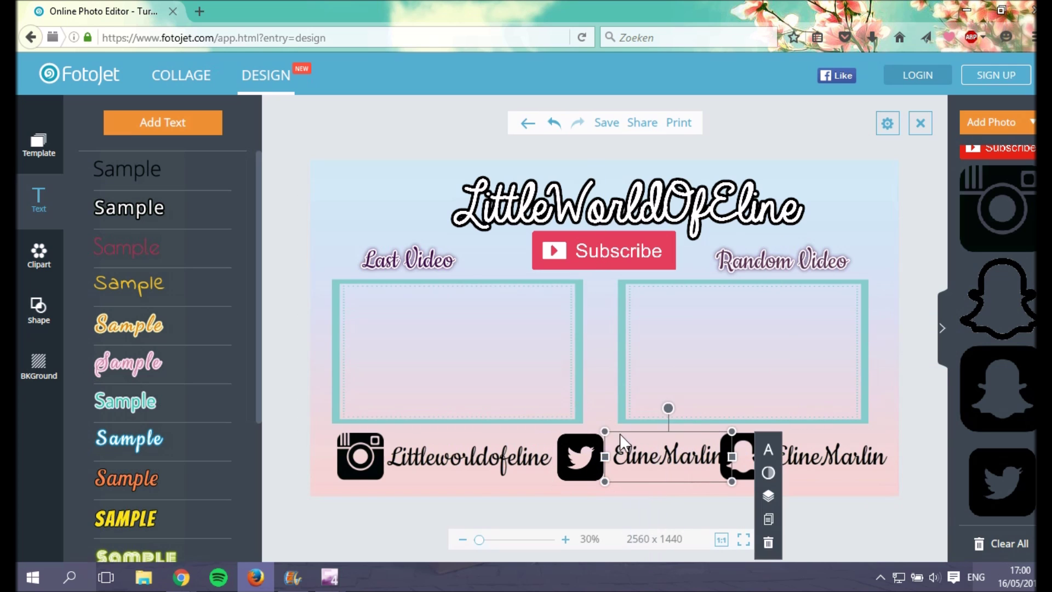
pyautogui.click(601, 287)
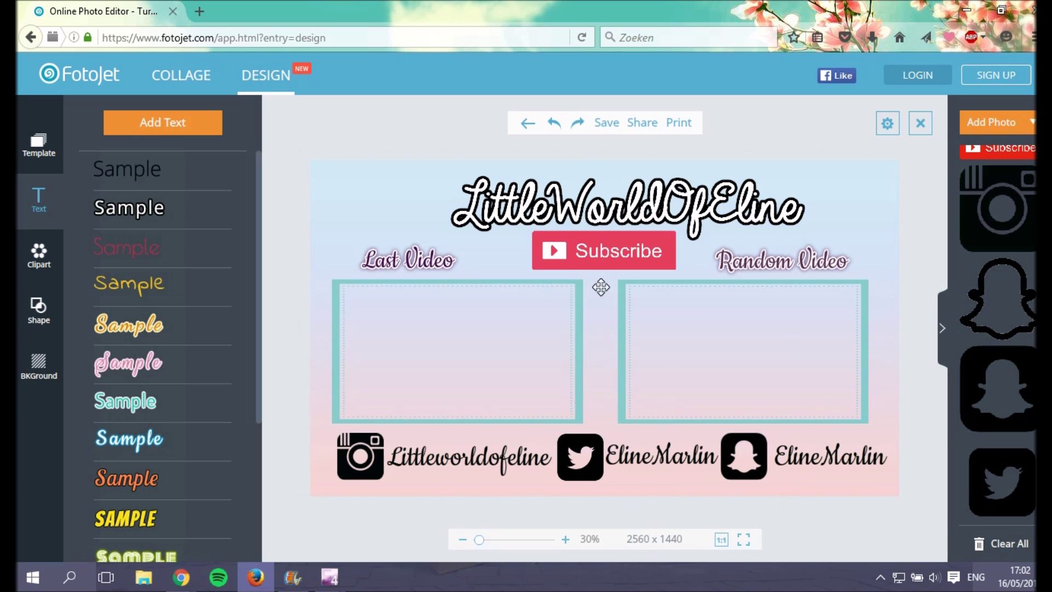
# Save the design to the computer as a high-quality JPG named FotoJet Design.
pyautogui.click(606, 124)
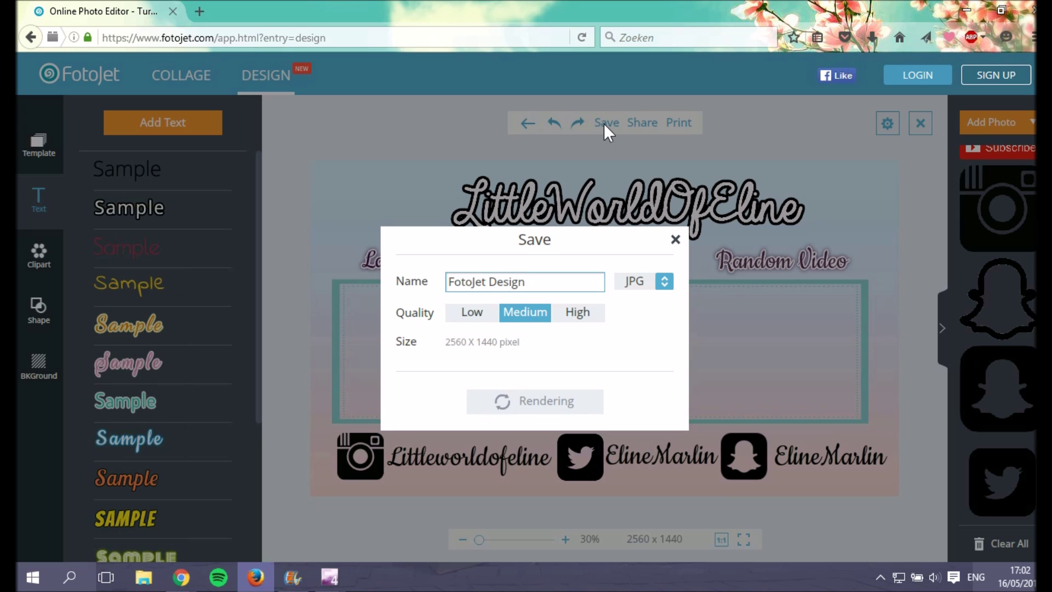
pyautogui.click(581, 315)
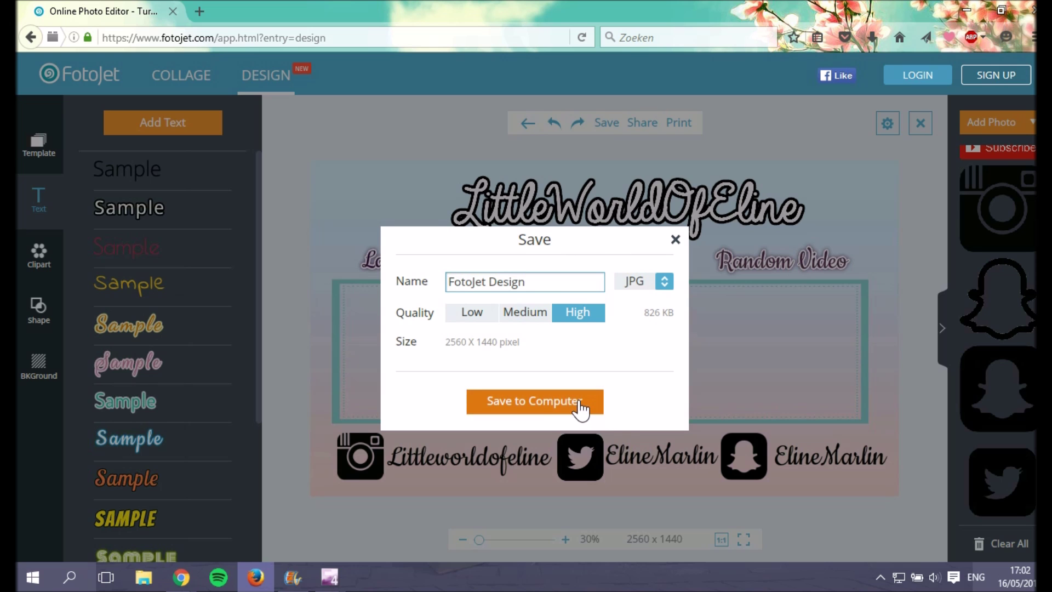
pyautogui.click(585, 409)
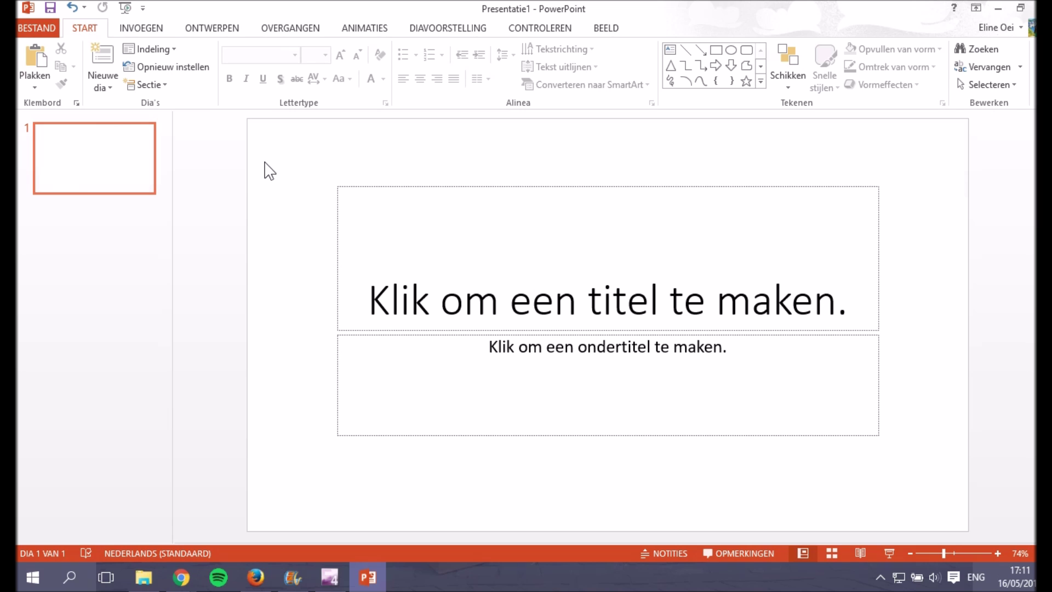
# Switch to PowerPoint, insert the NEW END CARD picture and enlarge it to fill the slide at 19.05 by 33.87 cm.
pyautogui.click(154, 31)
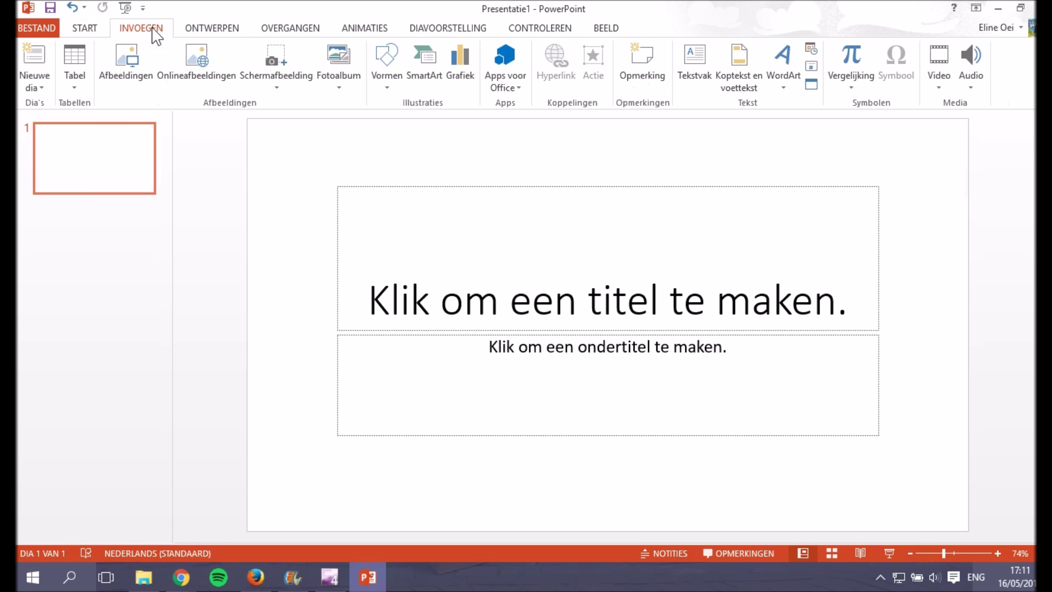
pyautogui.click(126, 77)
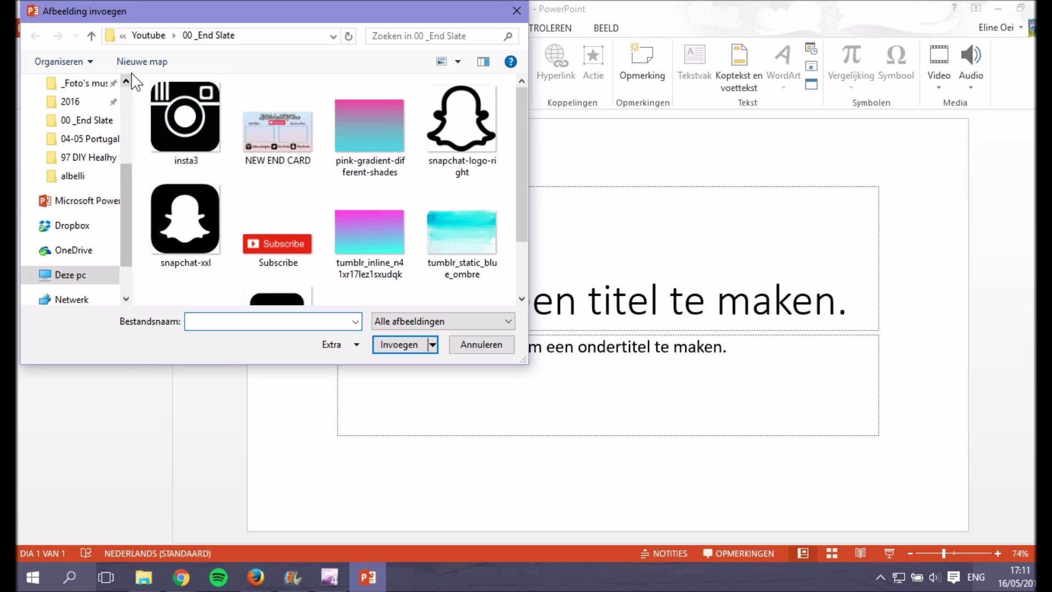
pyautogui.doubleClick(256, 126)
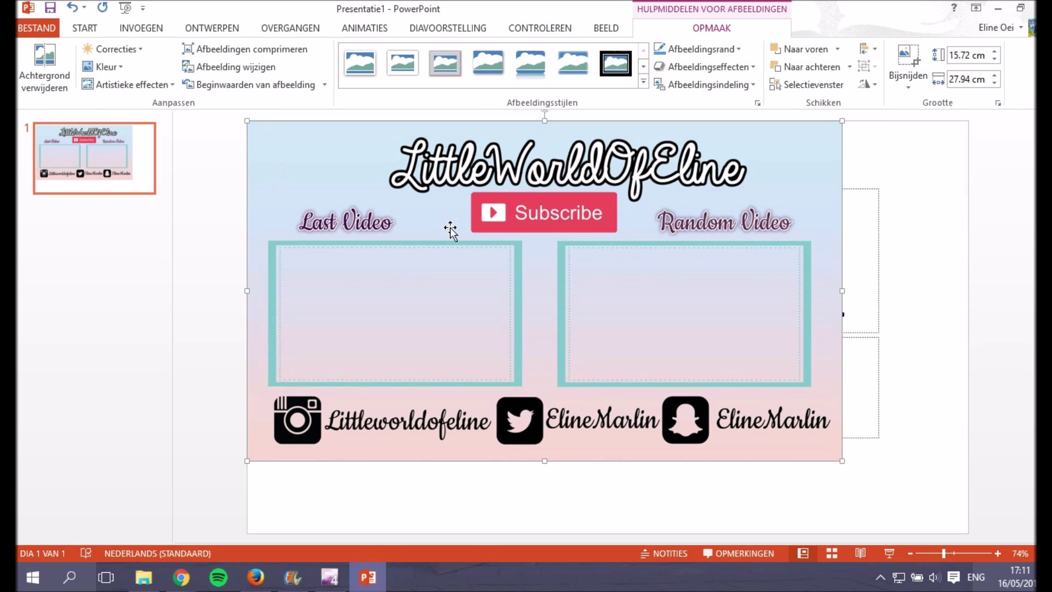
pyautogui.moveTo(842, 462); pyautogui.dragTo(961, 534)
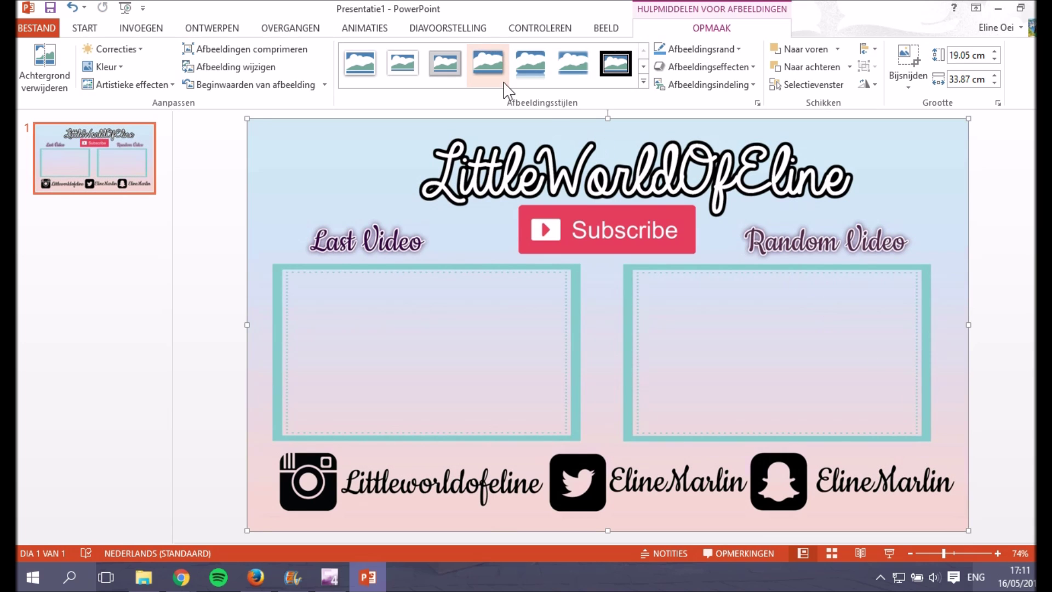
# Insert the video file 01 Portugal Algarve Travel Diary from the computer onto the slide.
pyautogui.click(155, 32)
pyautogui.click(939, 77)
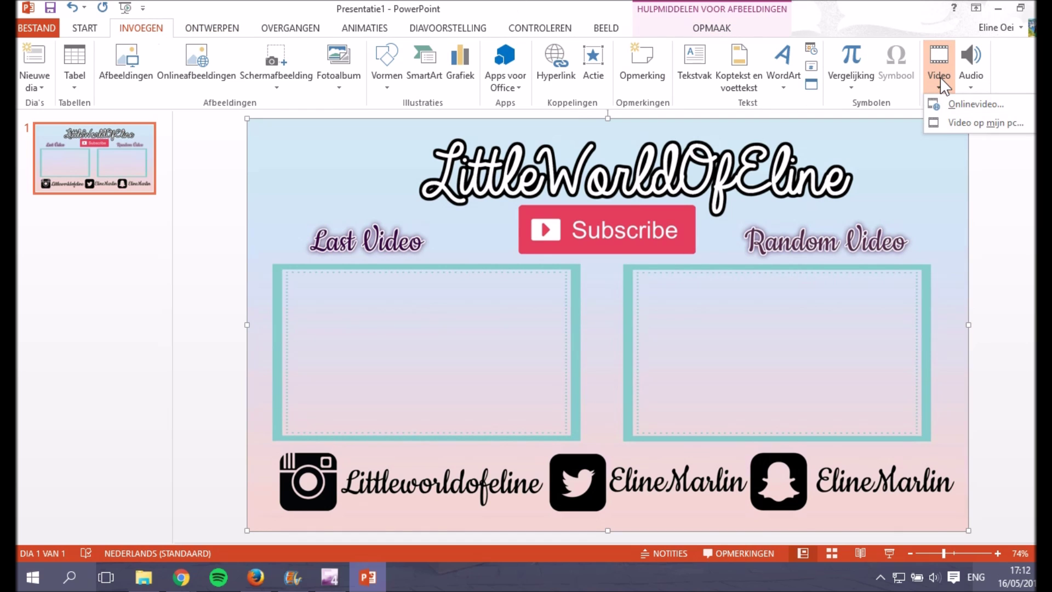
pyautogui.click(948, 122)
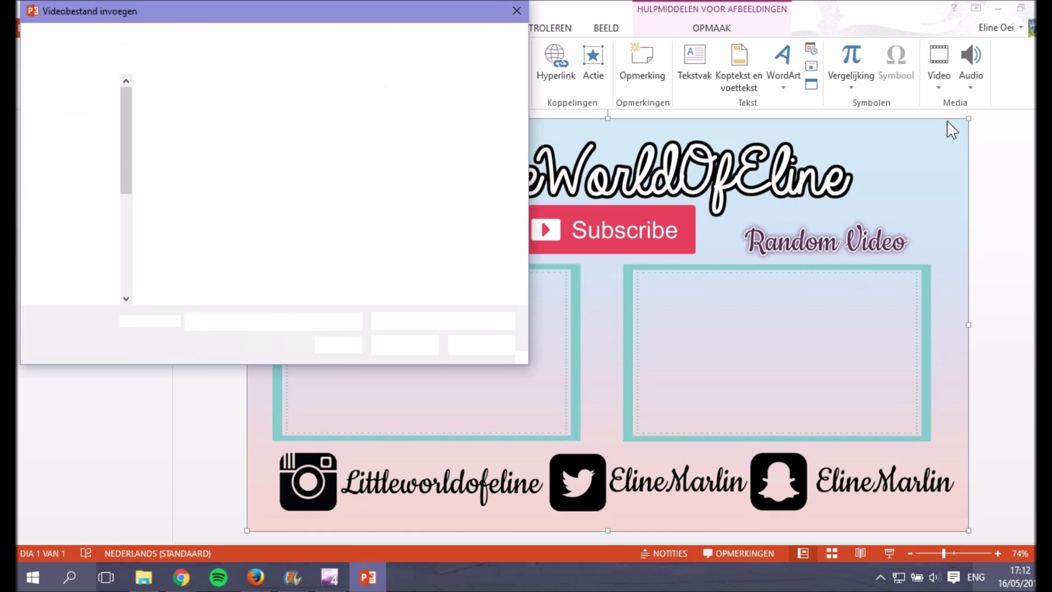
pyautogui.click(186, 104)
pyautogui.click(390, 346)
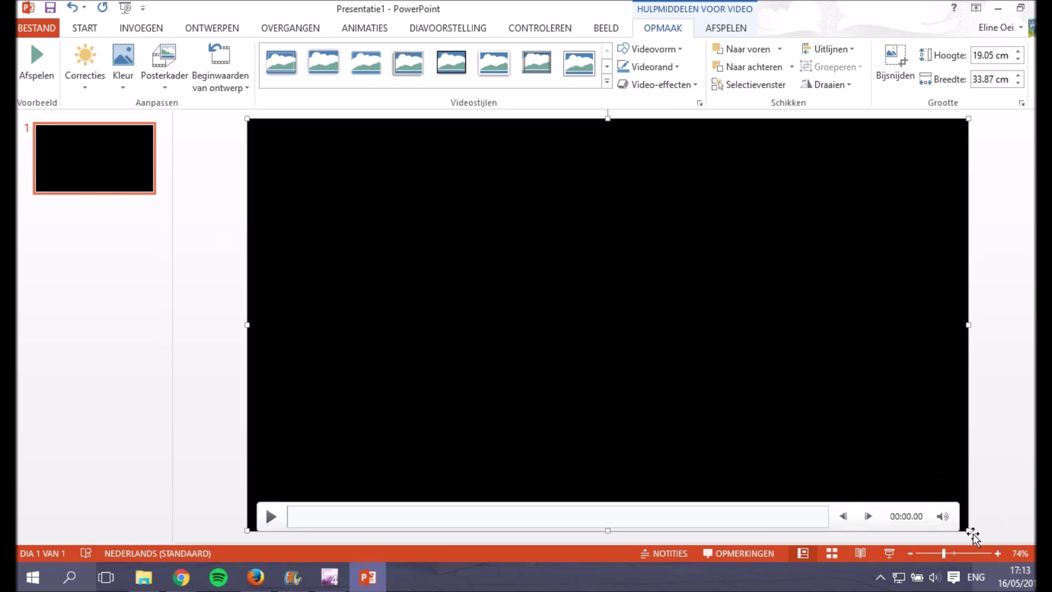
# Shrink the inserted travel video to about 7.04 by 12.52 cm and fit it inside the Last Video frame.
pyautogui.moveTo(968, 531); pyautogui.dragTo(480, 242)
pyautogui.moveTo(435, 212); pyautogui.dragTo(460, 348)
pyautogui.moveTo(533, 412); pyautogui.dragTo(556, 429)
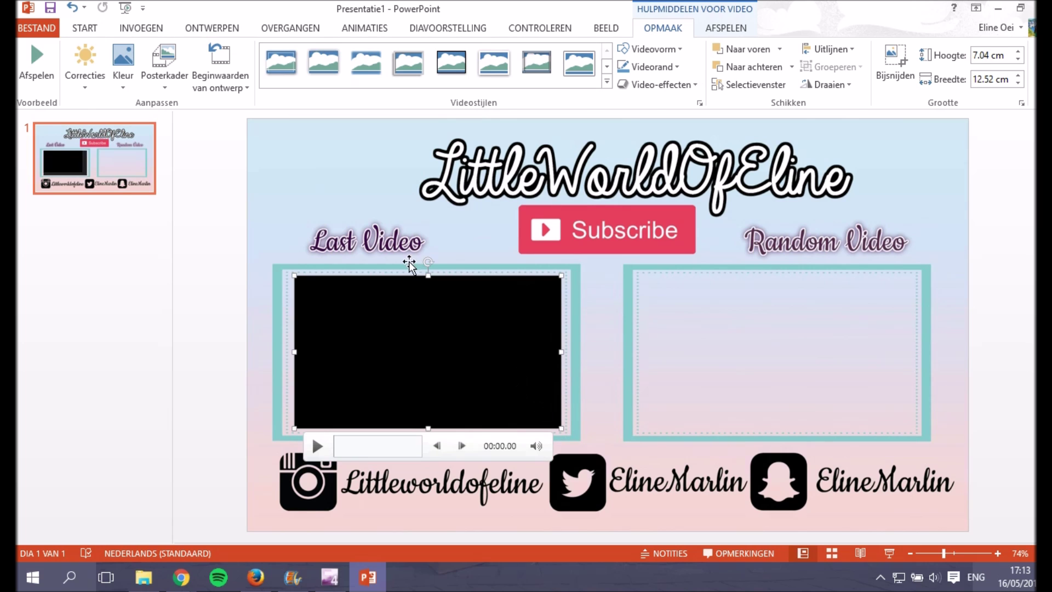
# Insert the DIY Healthy Fruit Snacks For Summer! video from the computer and fit it inside the Random Video frame.
pyautogui.click(148, 30)
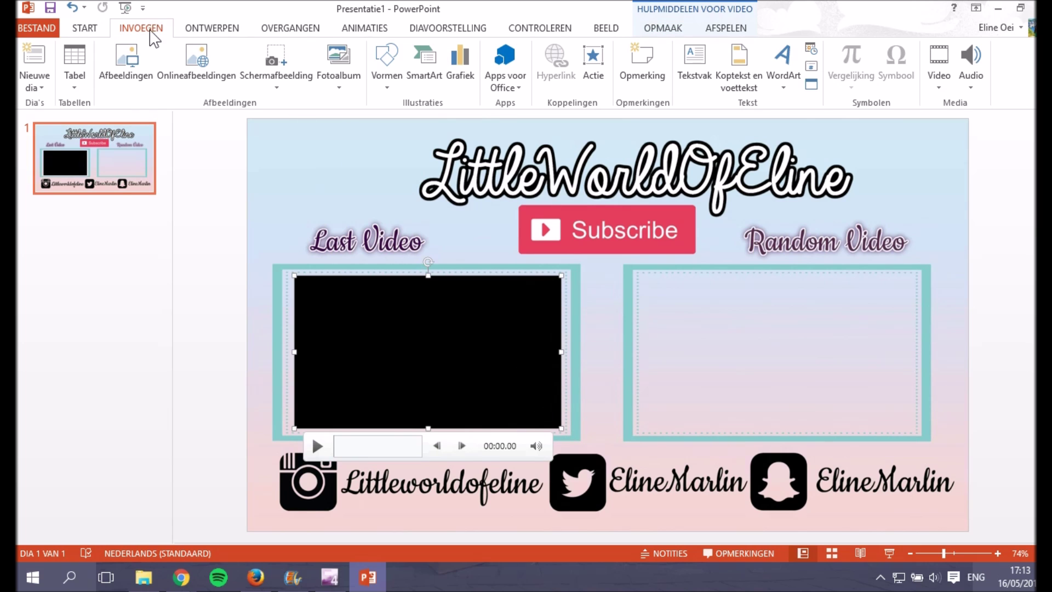
pyautogui.click(939, 73)
pyautogui.click(946, 123)
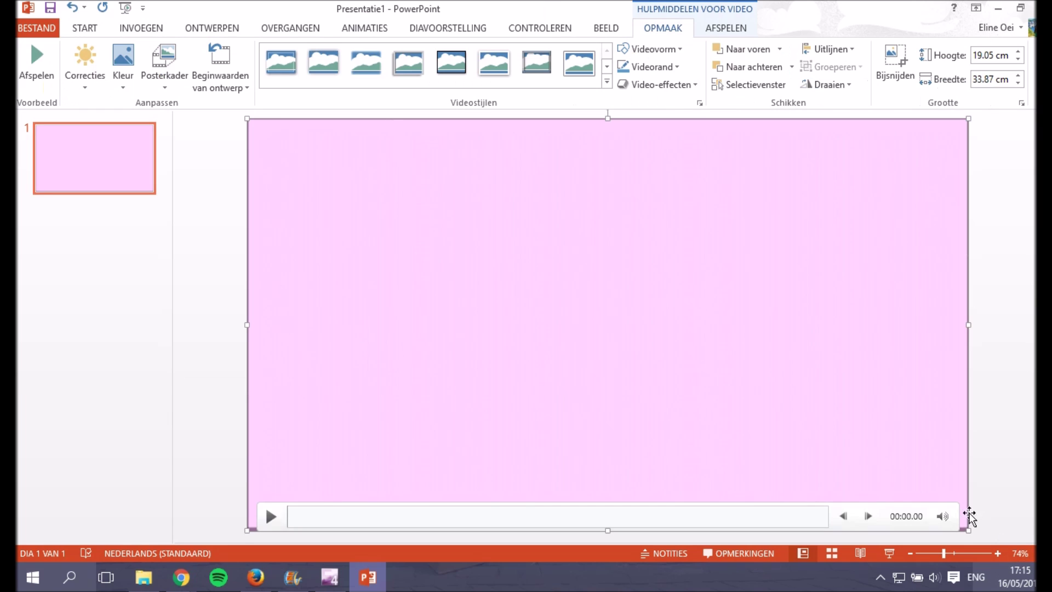
pyautogui.moveTo(965, 519)
pyautogui.mouseDown()
pyautogui.moveTo(457, 252)
pyautogui.moveTo(479, 266)
pyautogui.mouseUp()
pyautogui.moveTo(433, 218); pyautogui.dragTo(815, 356)
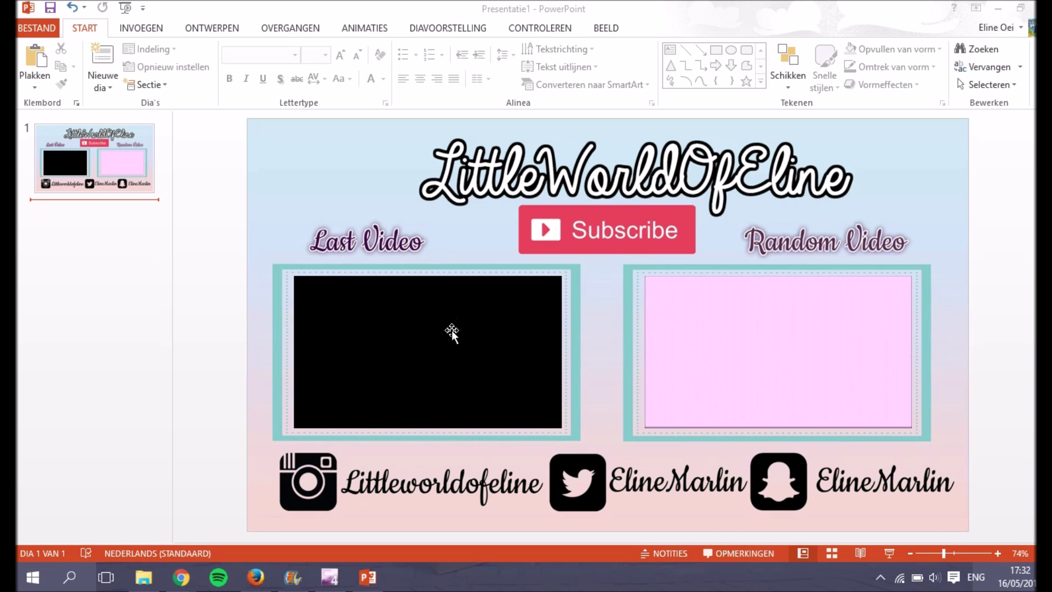
# Trim the Last Video clip to start at 00:04.402 and end at 00:19.795.
pyautogui.click(442, 281)
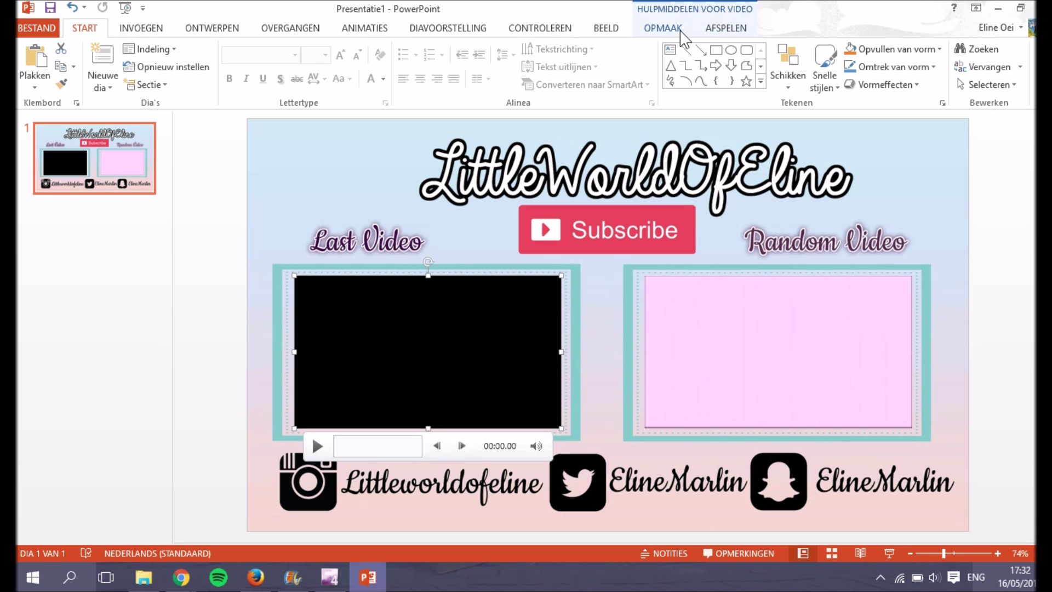
pyautogui.click(725, 29)
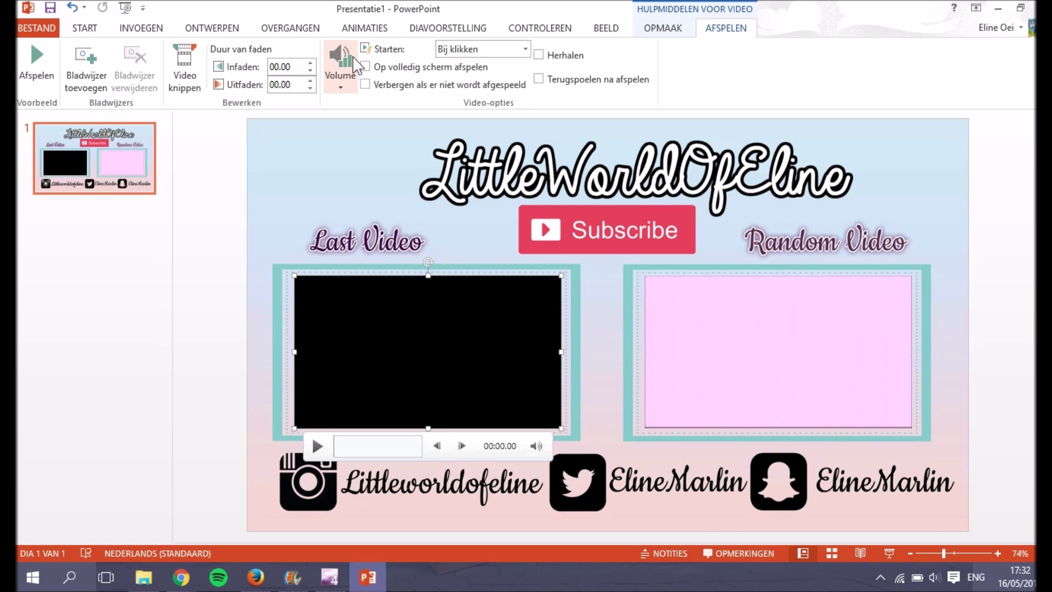
pyautogui.click(193, 87)
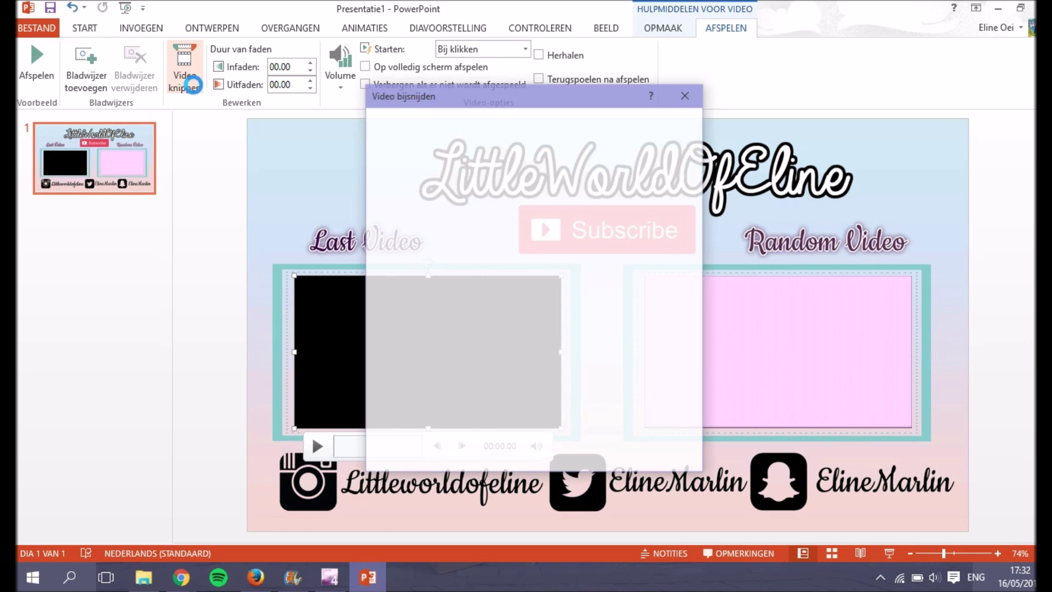
pyautogui.moveTo(692, 392); pyautogui.dragTo(556, 392)
pyautogui.moveTo(424, 395)
pyautogui.mouseDown()
pyautogui.moveTo(390, 398)
pyautogui.moveTo(399, 393)
pyautogui.mouseUp()
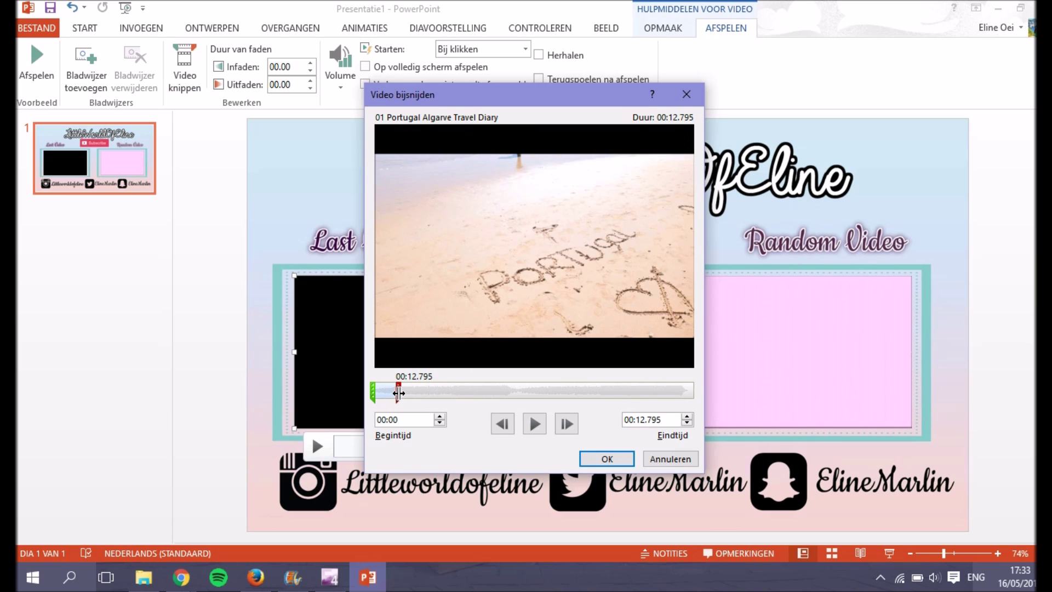
pyautogui.moveTo(373, 391); pyautogui.dragTo(380, 386)
pyautogui.press('Delete')
pyautogui.write('5')
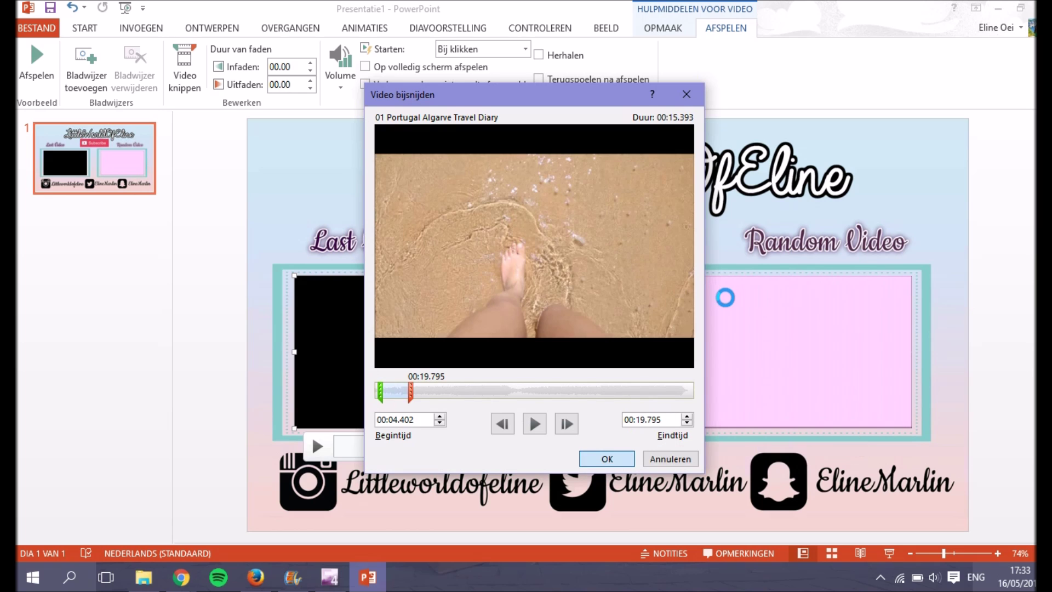
pyautogui.press('Return')
# Trim the Random Video clip to a short segment starting at 00:02.364.
pyautogui.click(185, 68)
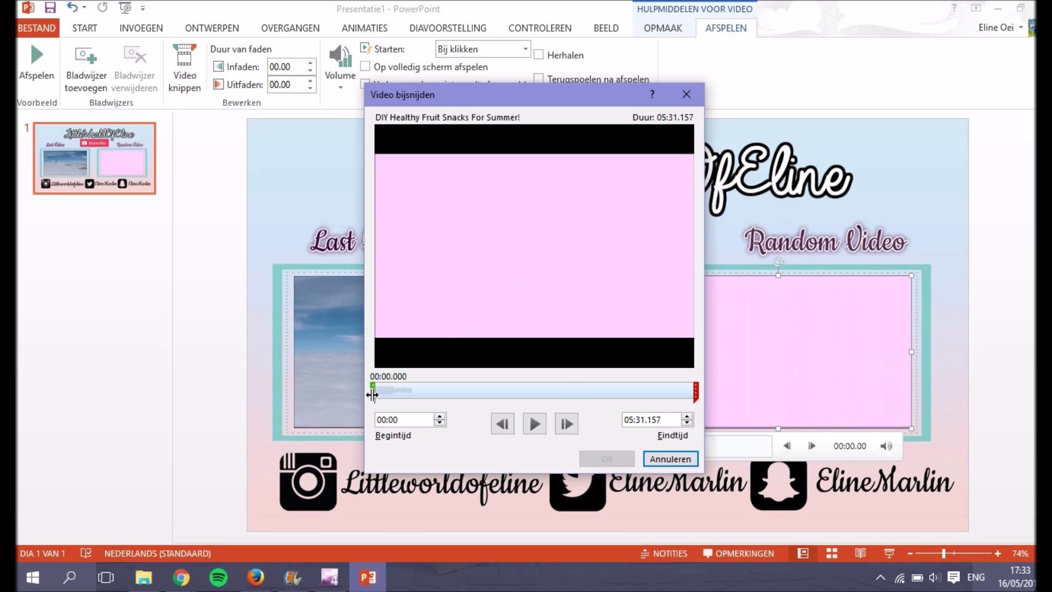
pyautogui.click(642, 415)
pyautogui.press('Delete')
pyautogui.write('0')
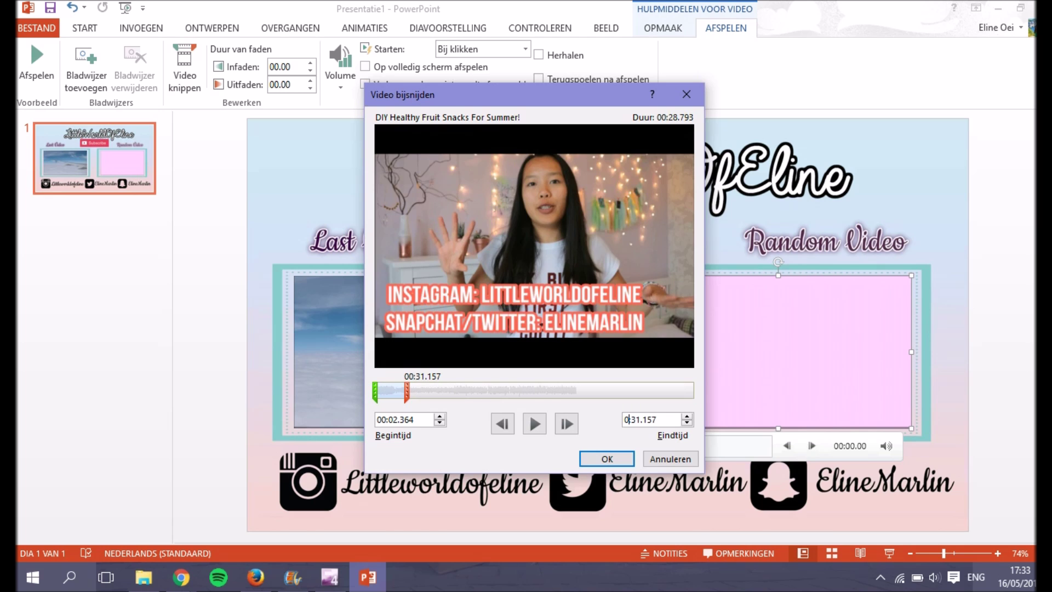
pyautogui.write('7')
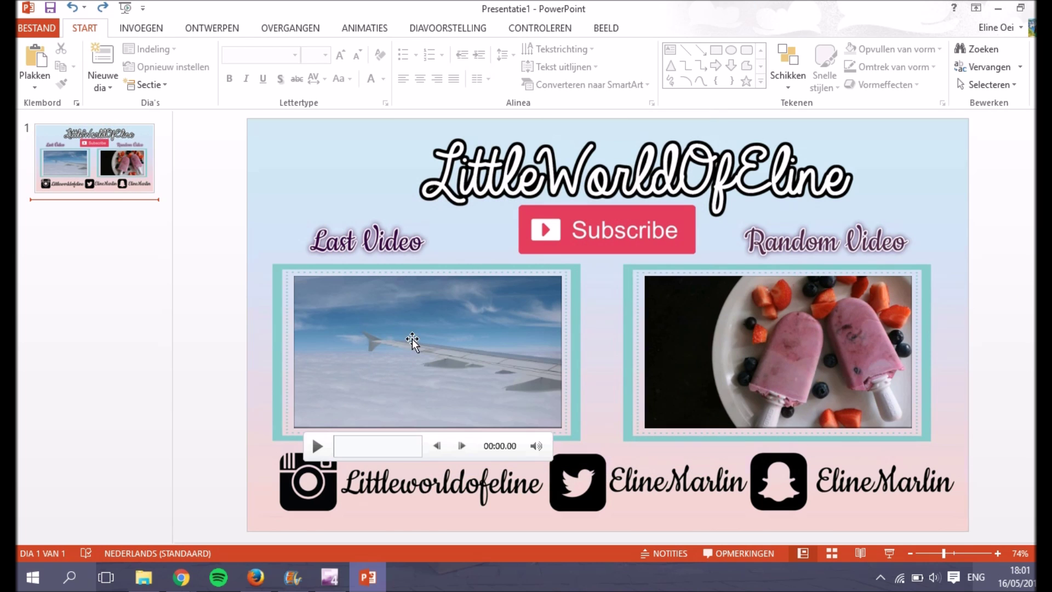
# Set the _THUMBNAIL image from the 04-05 Portugal folder as the poster frame of the Last Video clip.
pyautogui.click(412, 341)
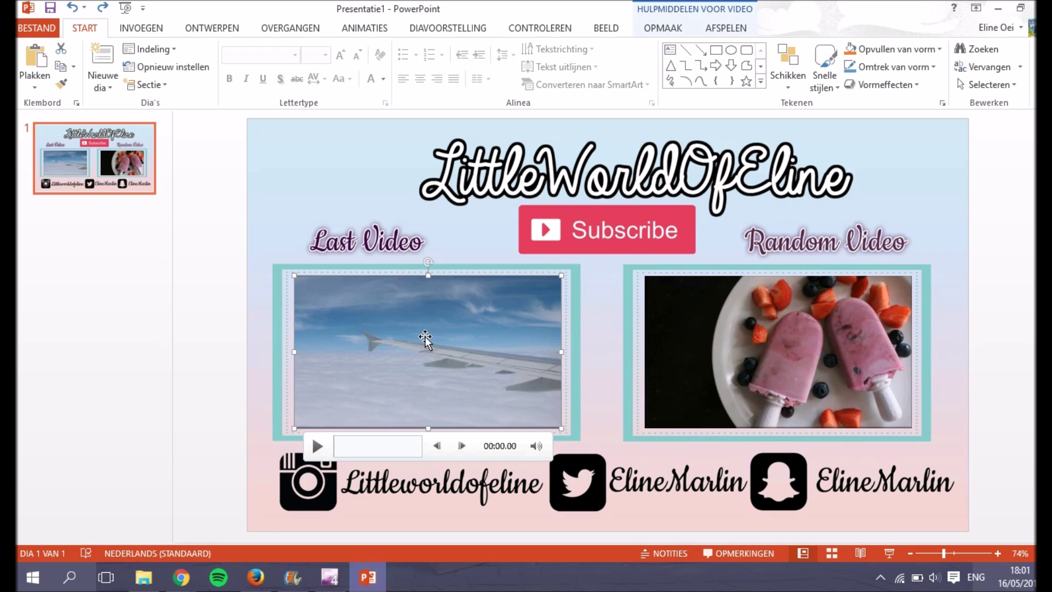
pyautogui.click(662, 35)
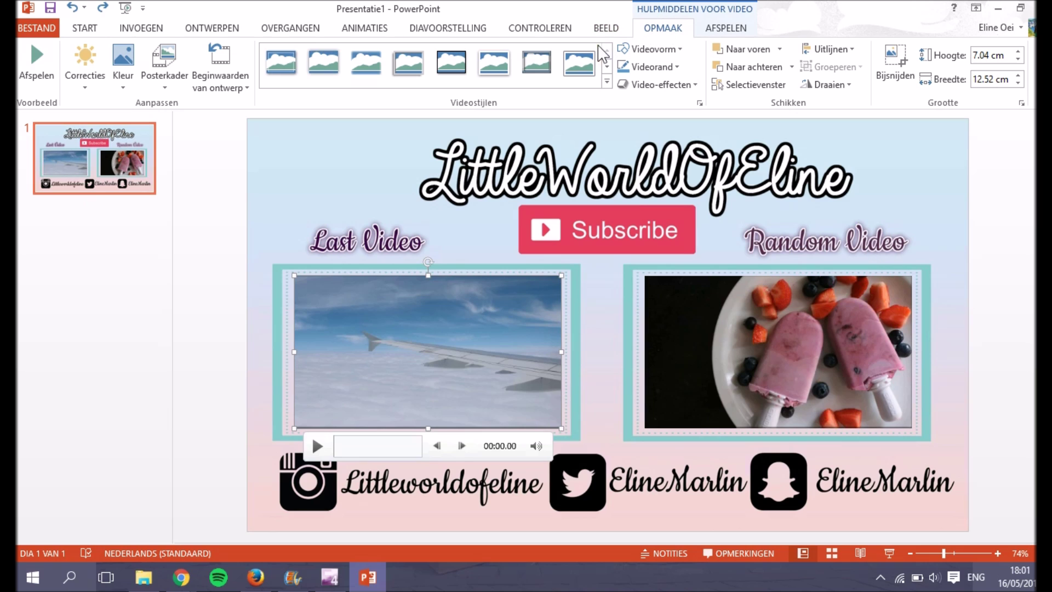
pyautogui.click(177, 59)
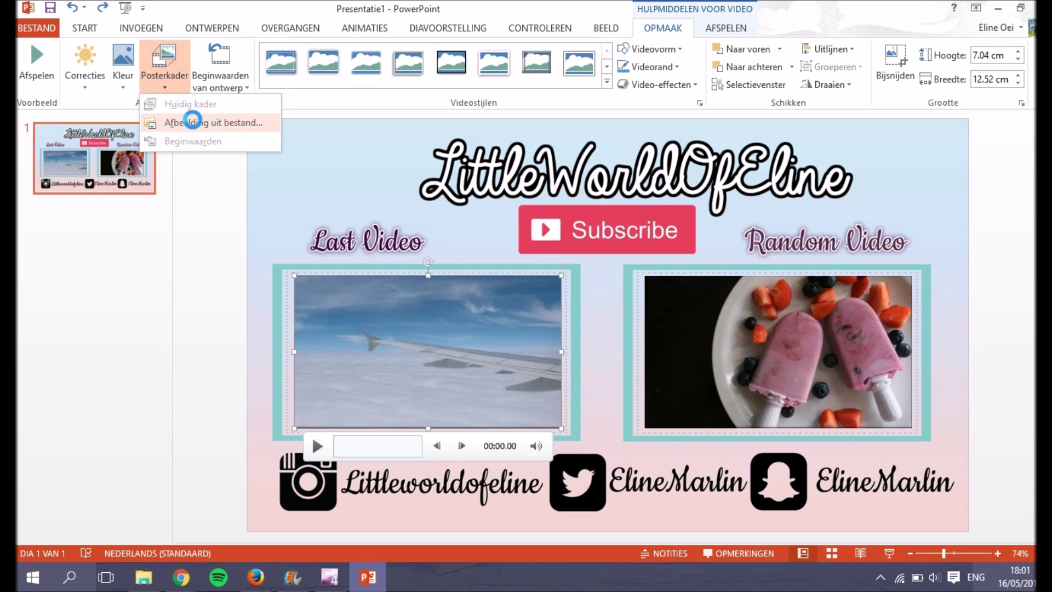
pyautogui.click(192, 121)
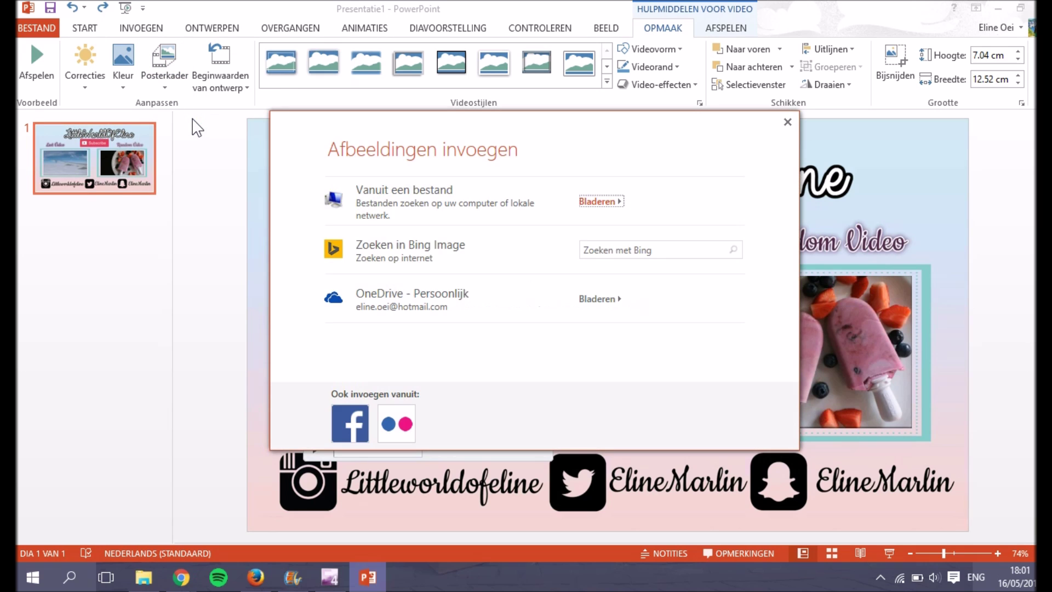
pyautogui.click(569, 213)
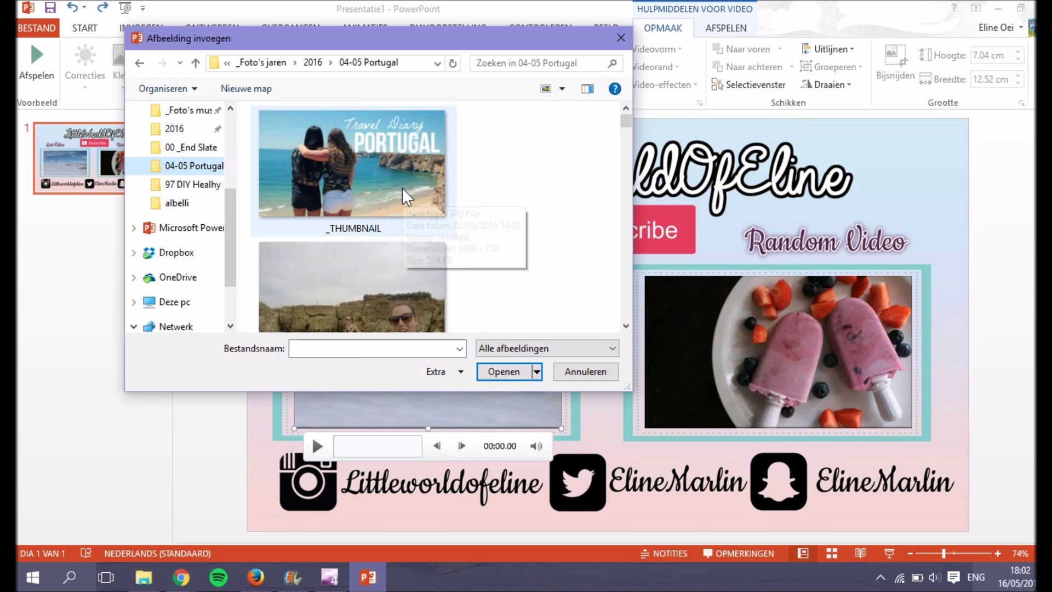
pyautogui.click(411, 192)
pyautogui.click(500, 372)
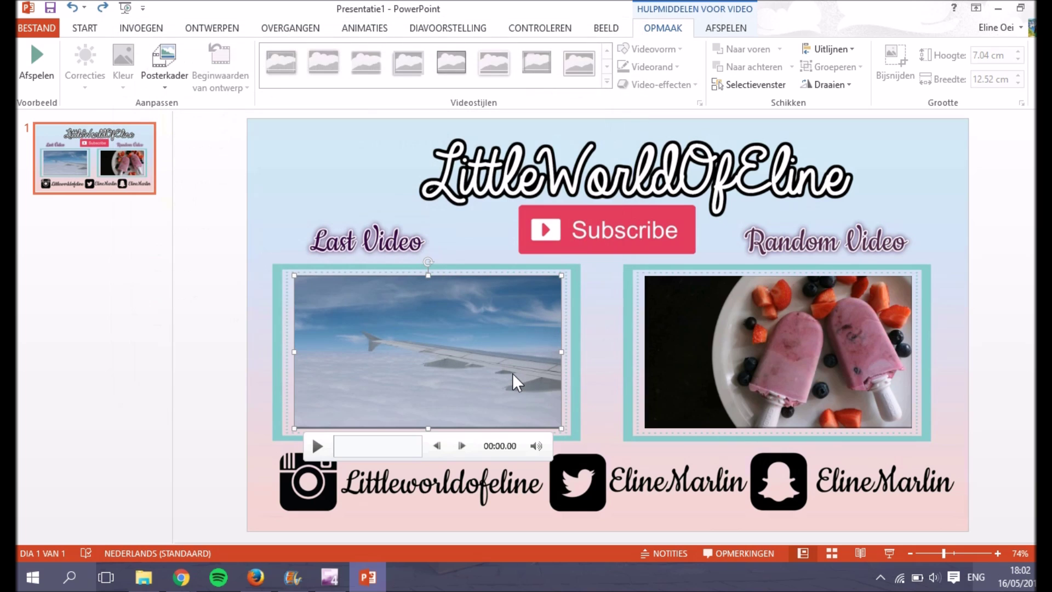
# Set the Healthy Summer Snacks thumbnail image from the computer as the poster frame of the Random Video clip.
pyautogui.click(683, 363)
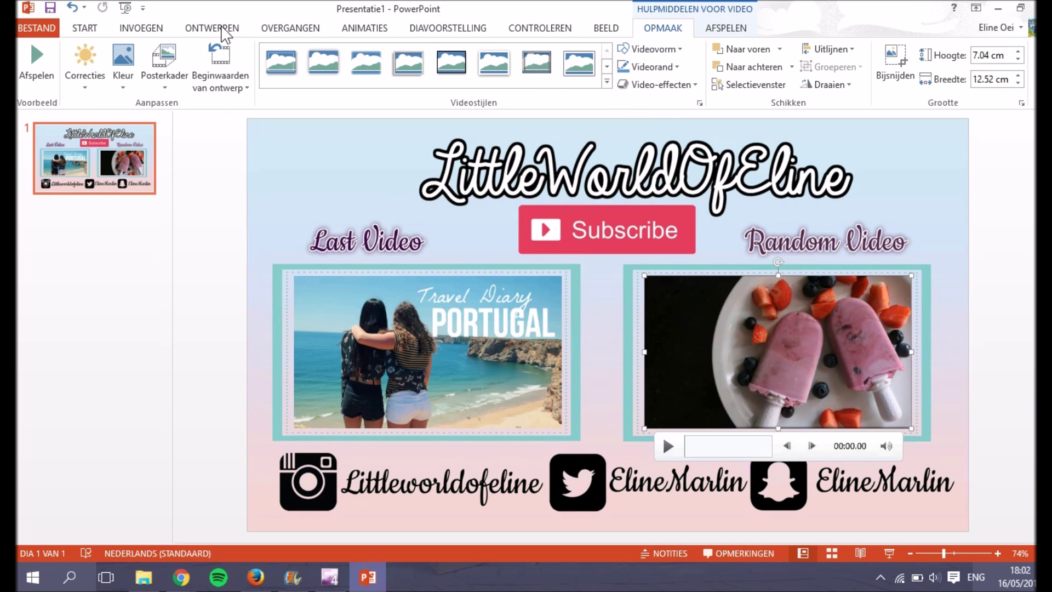
pyautogui.click(184, 76)
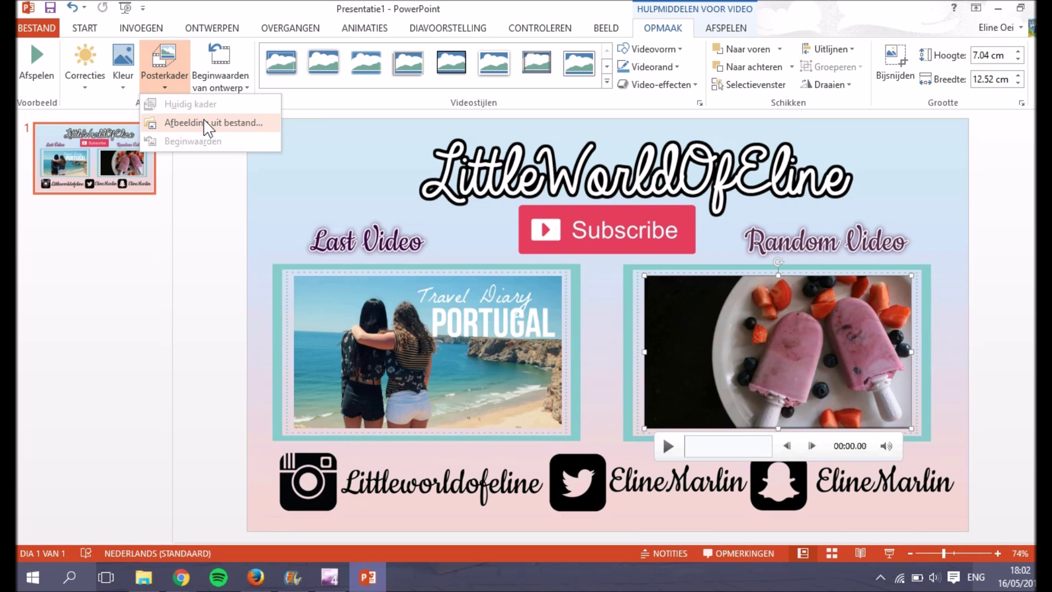
pyautogui.click(203, 121)
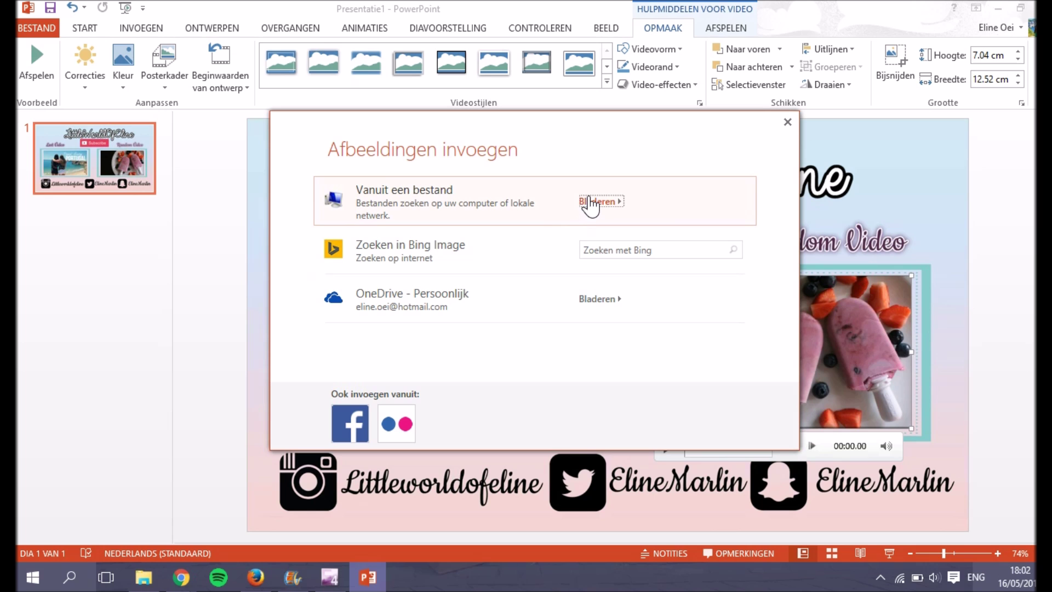
pyautogui.click(582, 201)
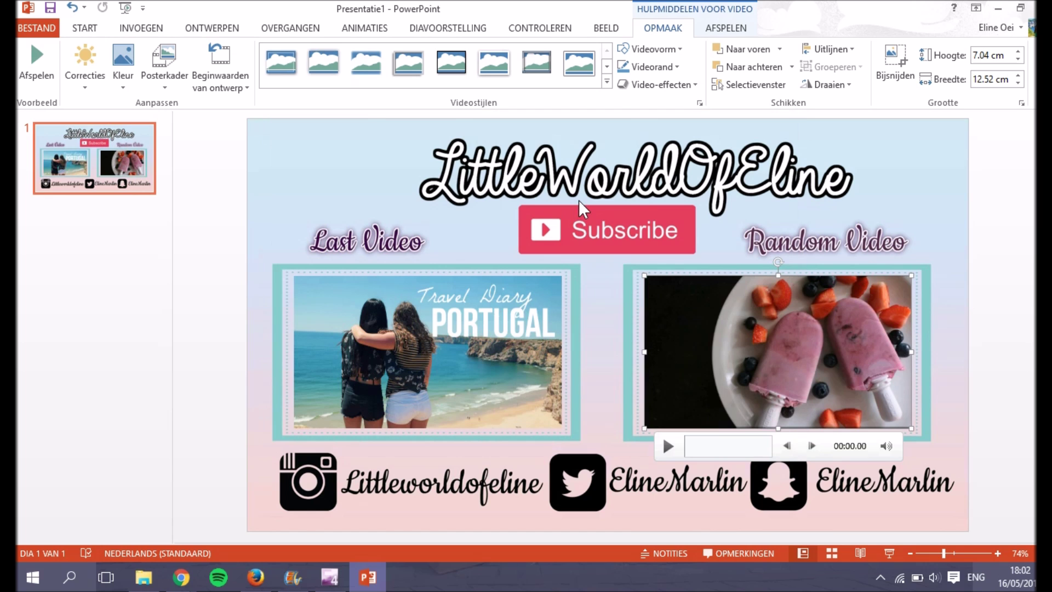
pyautogui.click(411, 262)
pyautogui.doubleClick(411, 262)
pyautogui.click(227, 152)
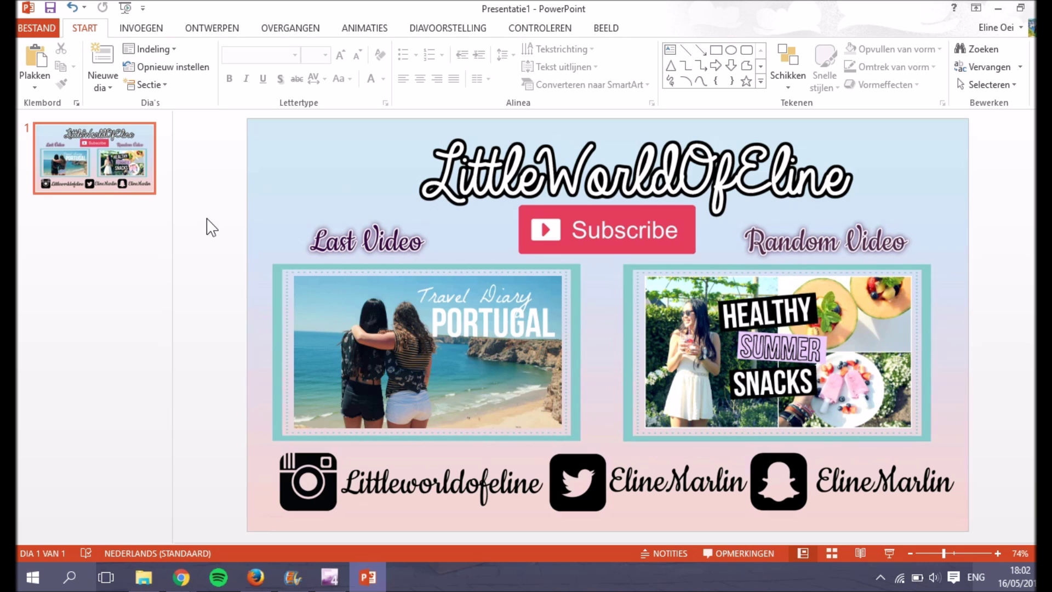
# Export the presentation as a video for computers and HD displays with 05.00 seconds per slide.
pyautogui.click(47, 33)
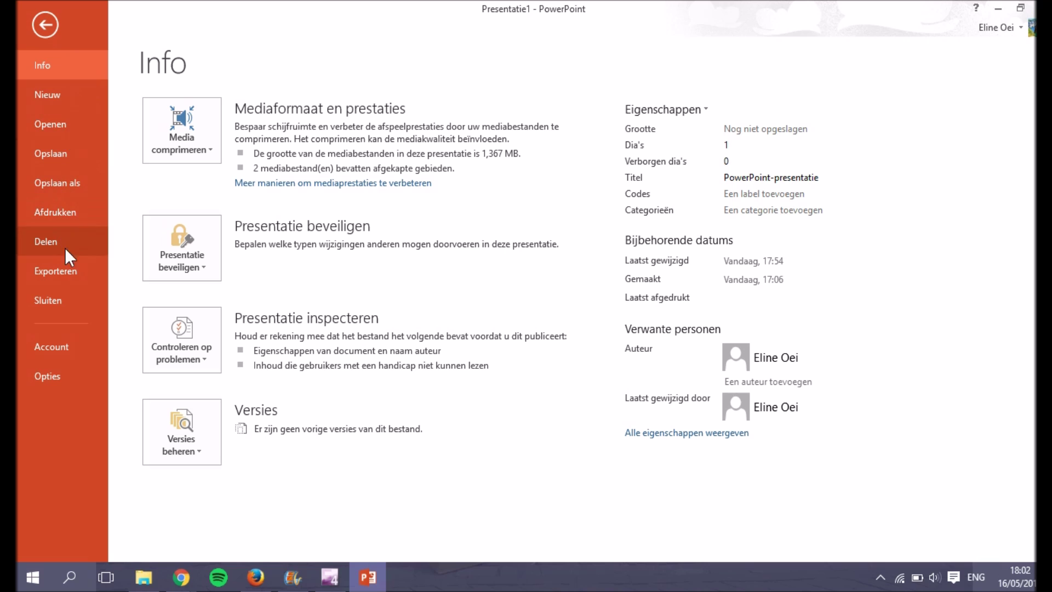
pyautogui.click(70, 266)
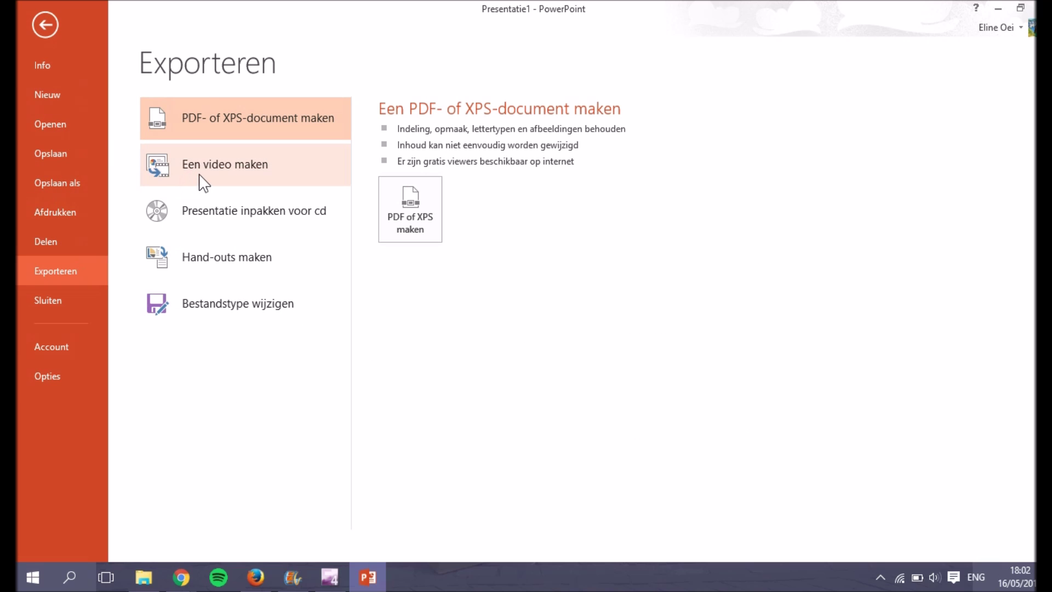
pyautogui.click(228, 178)
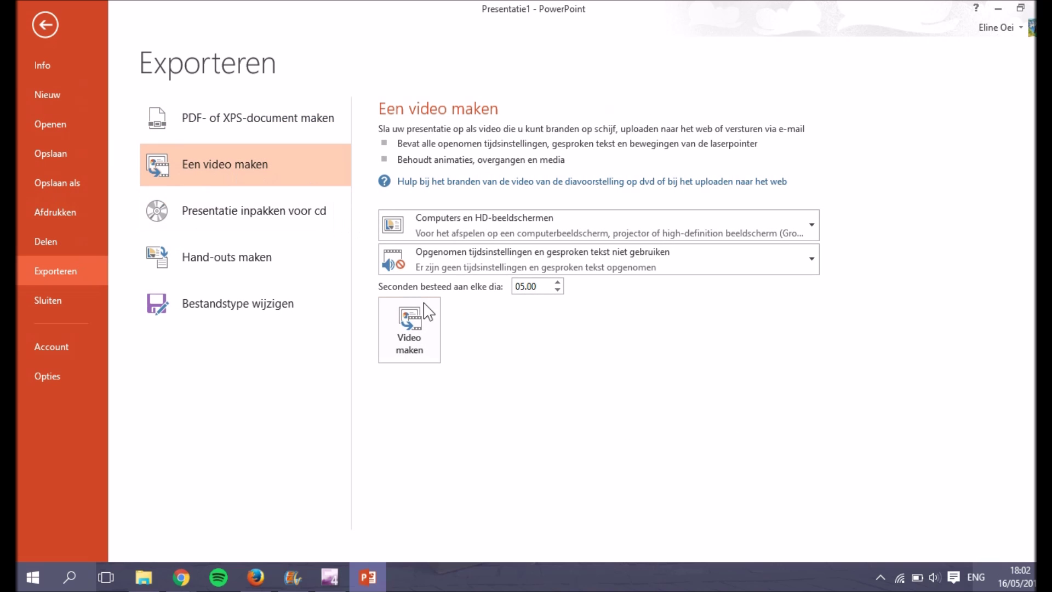
pyautogui.click(432, 324)
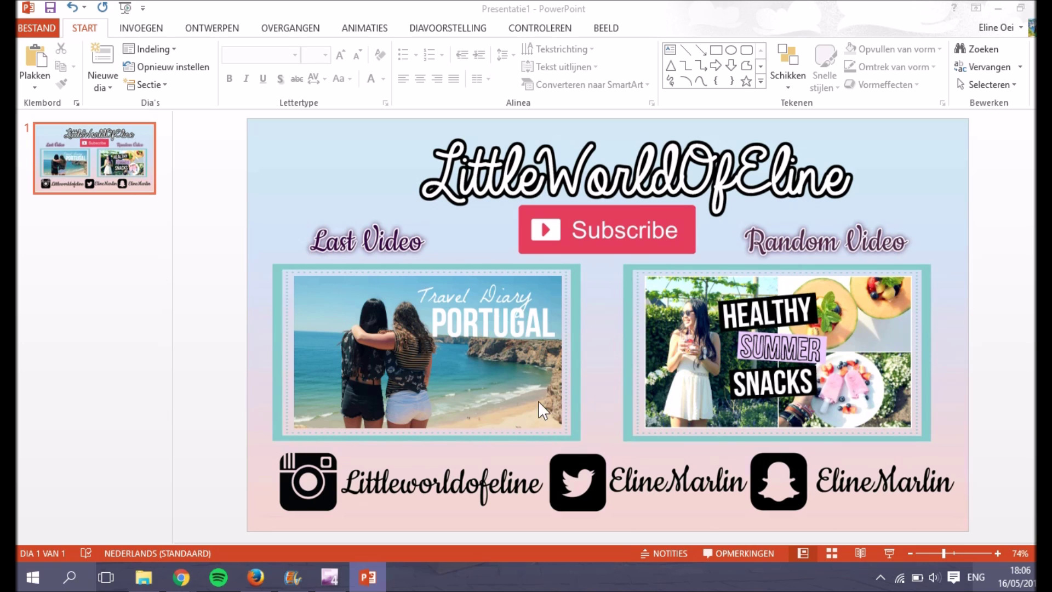
# Switch to Movie Maker and add the End Card 001 video from the 00 _End Slate folder after the existing clip.
pyautogui.click(295, 577)
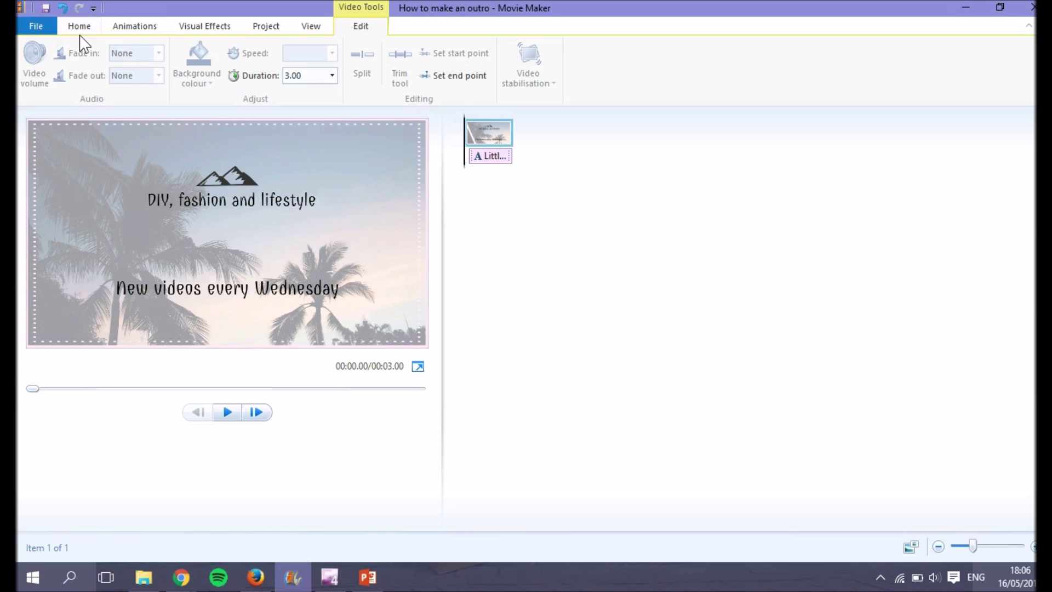
pyautogui.click(134, 88)
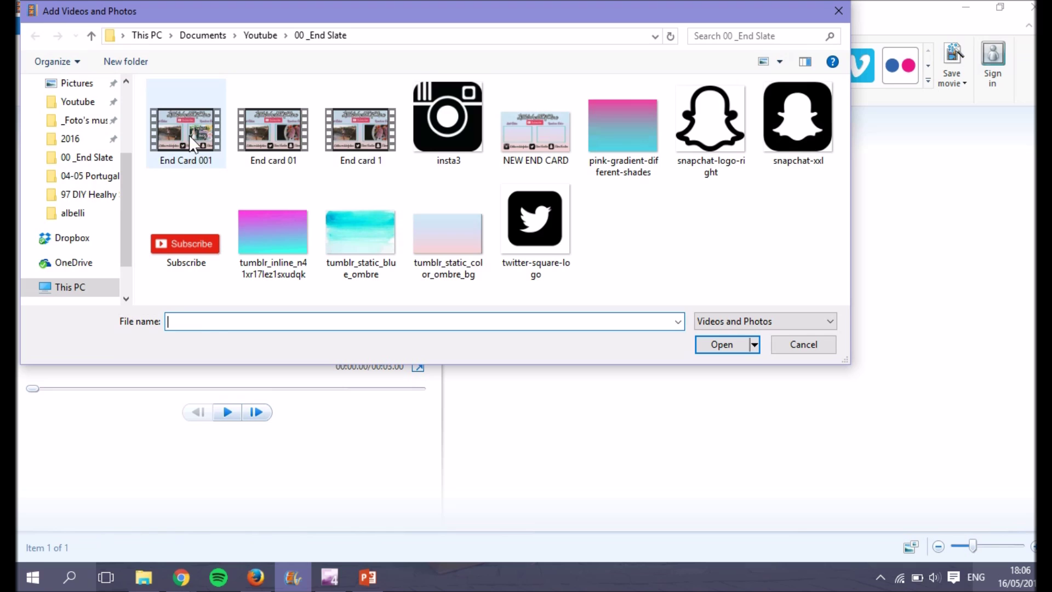
pyautogui.click(186, 129)
pyautogui.click(735, 346)
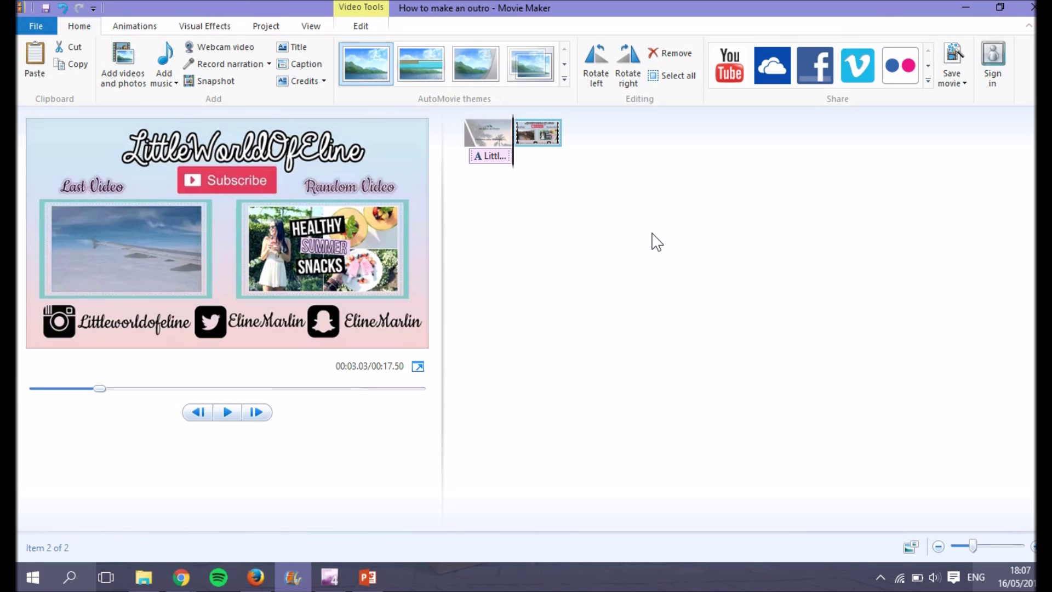
# Open the end card clip's volume setting and play the clip in the preview.
pyautogui.click(360, 25)
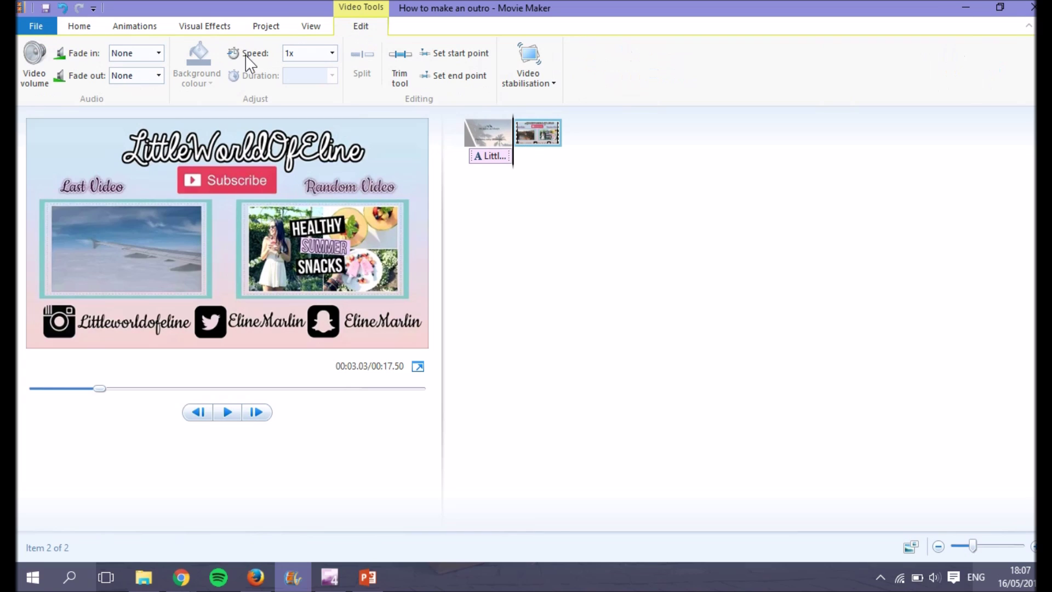
pyautogui.click(34, 64)
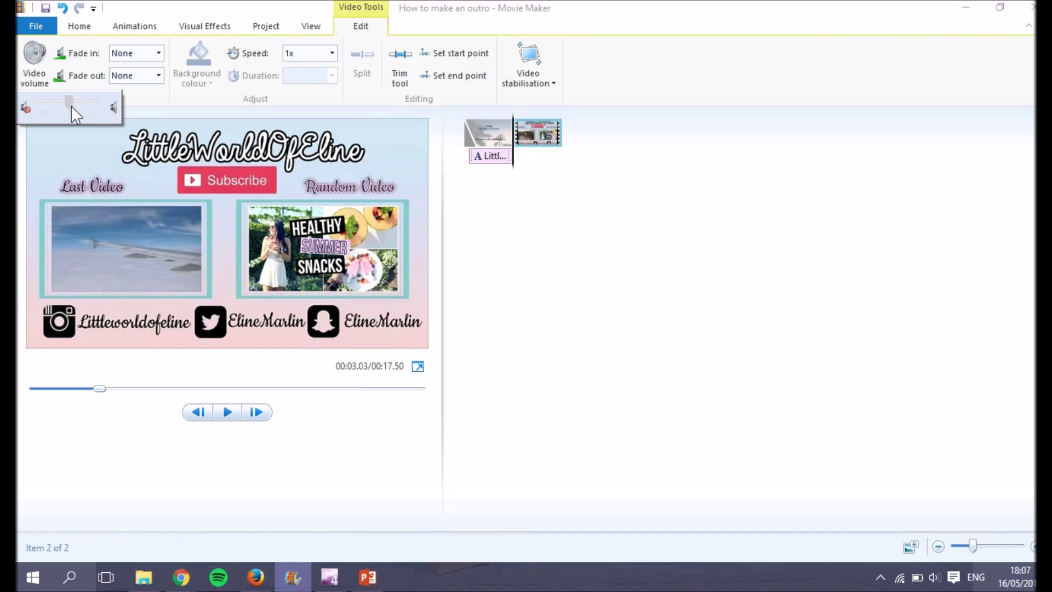
pyautogui.click(529, 132)
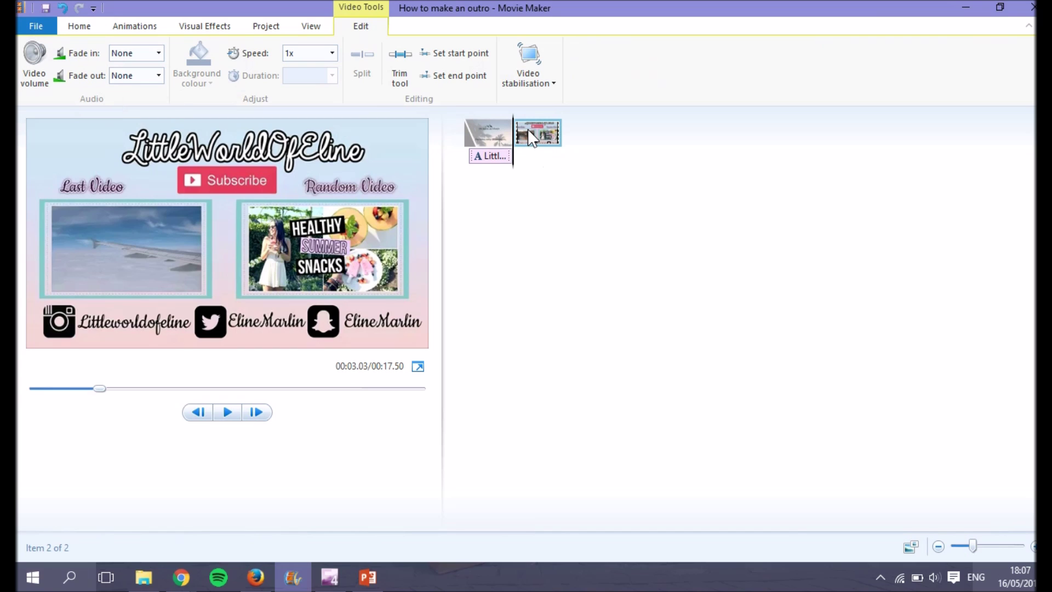
pyautogui.press('space')
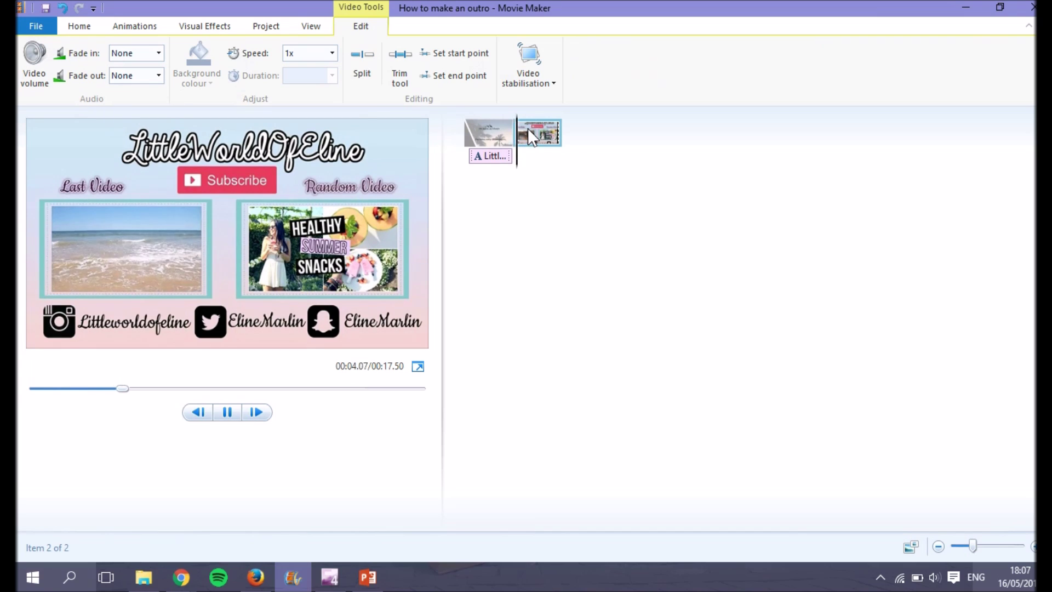